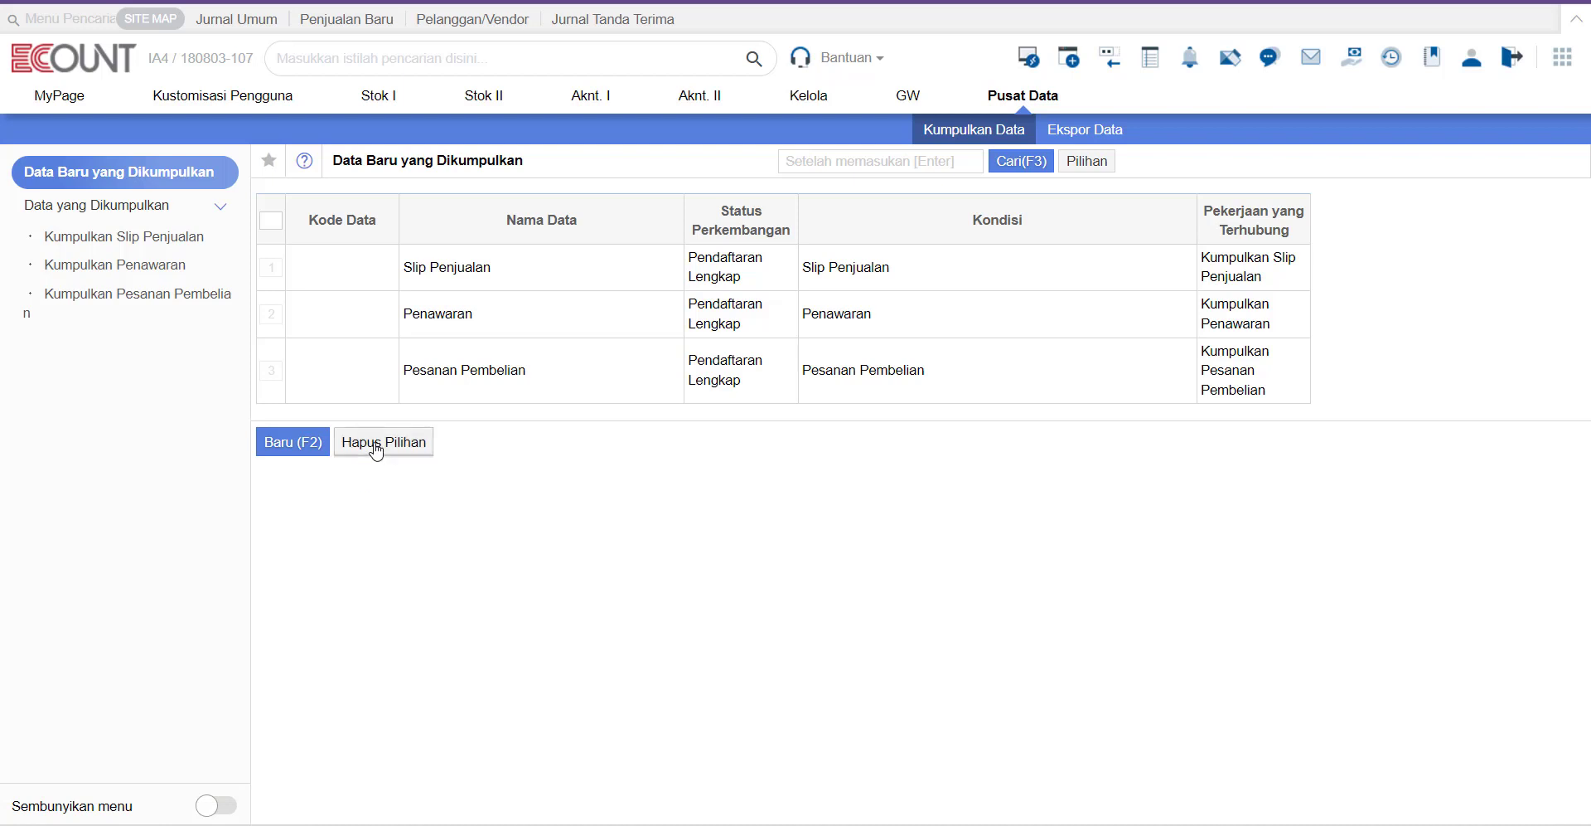
Step: Create collected-data entry 'ecount' with received document Slip Penjualan and sender ecount, and save it
{"action": "left_click", "coordinate": [295, 442]}
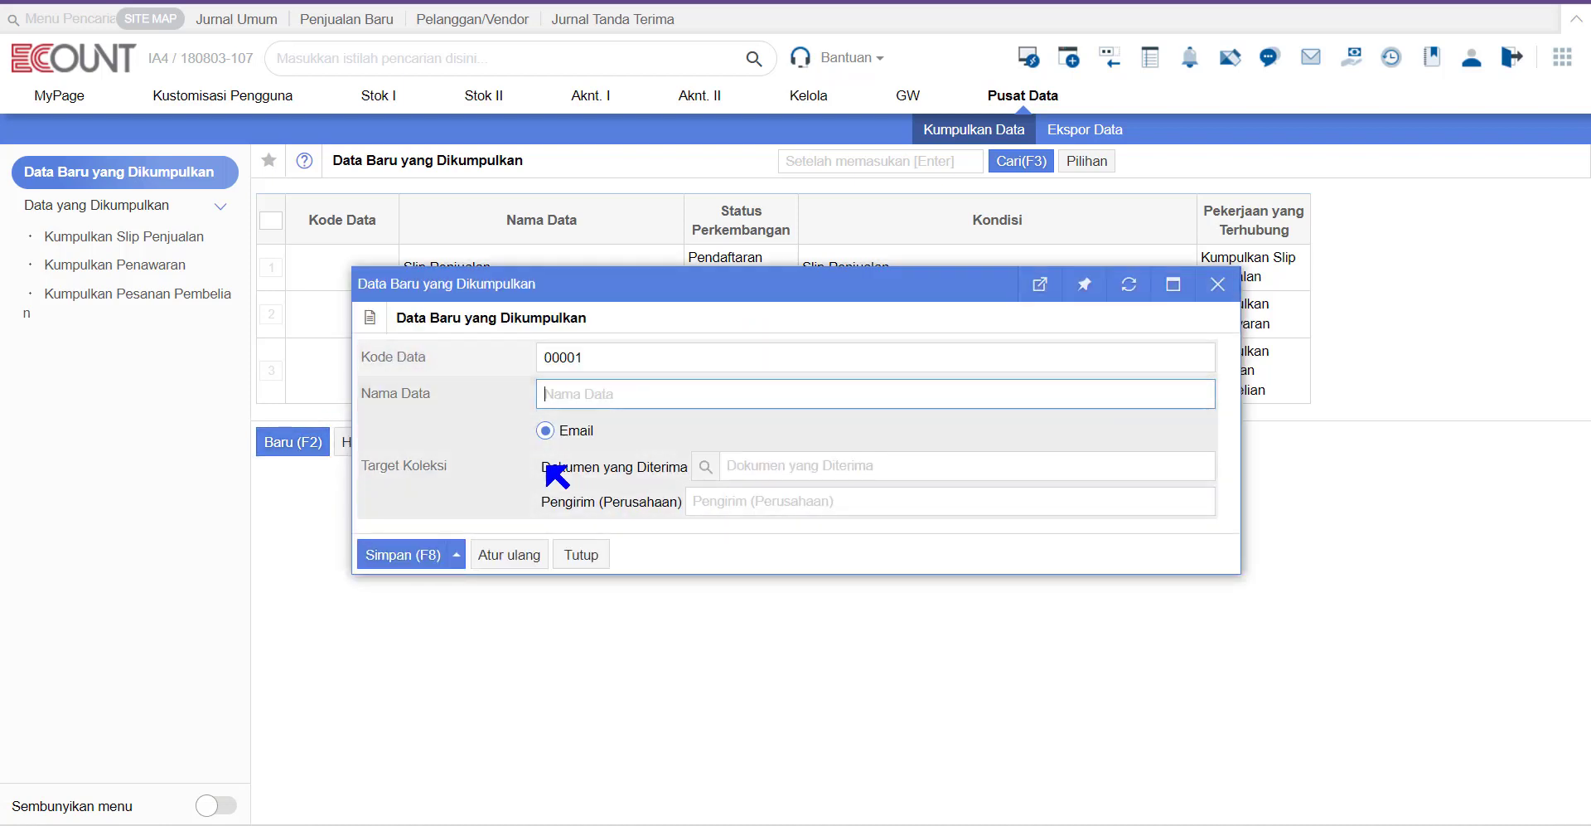
{"action": "type", "text": "ecount"}
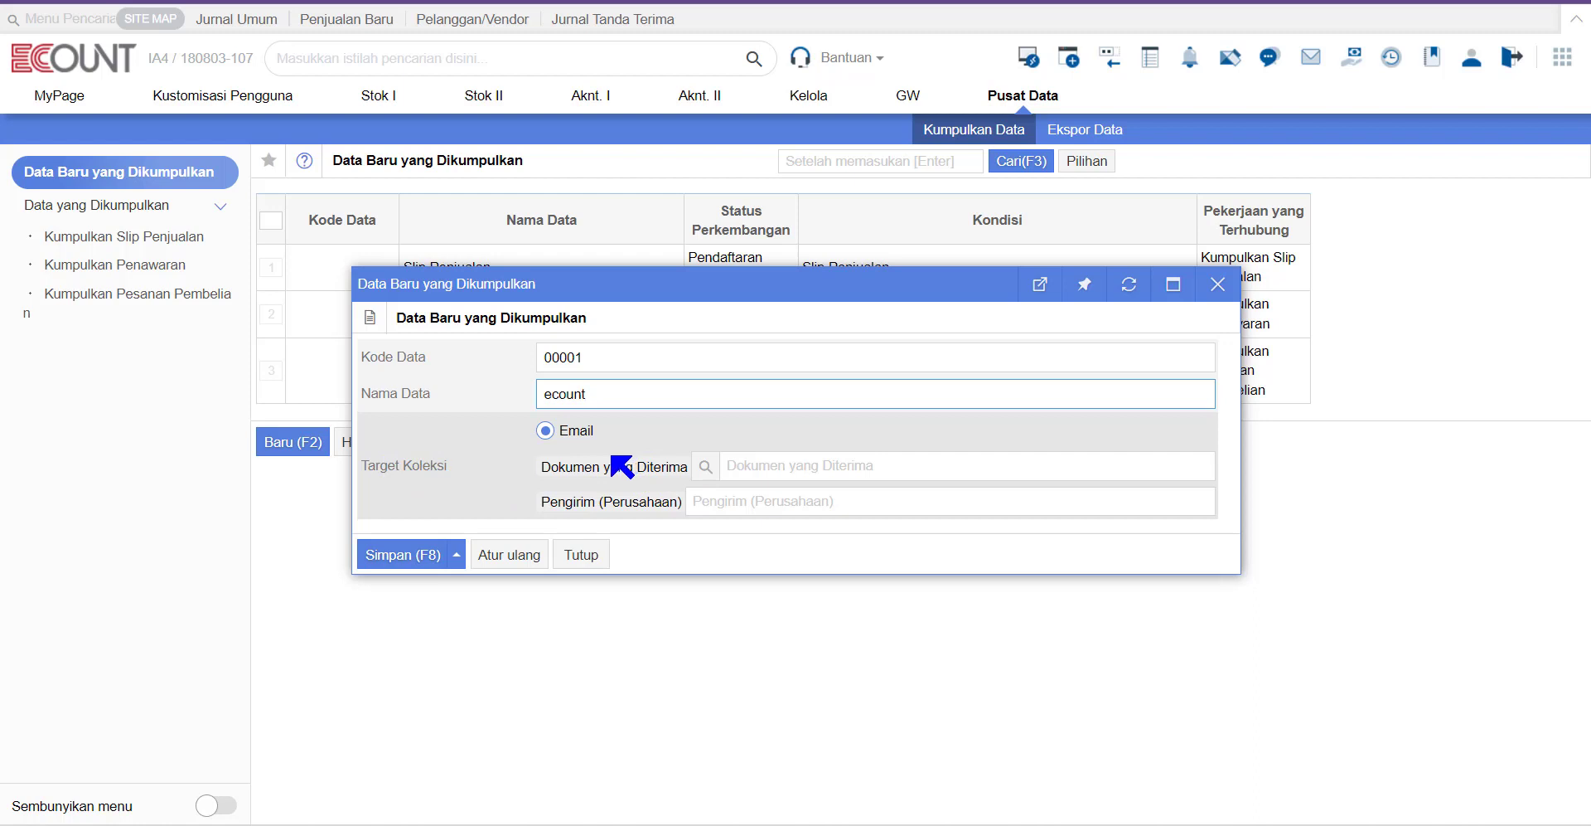
{"action": "left_click", "coordinate": [706, 465]}
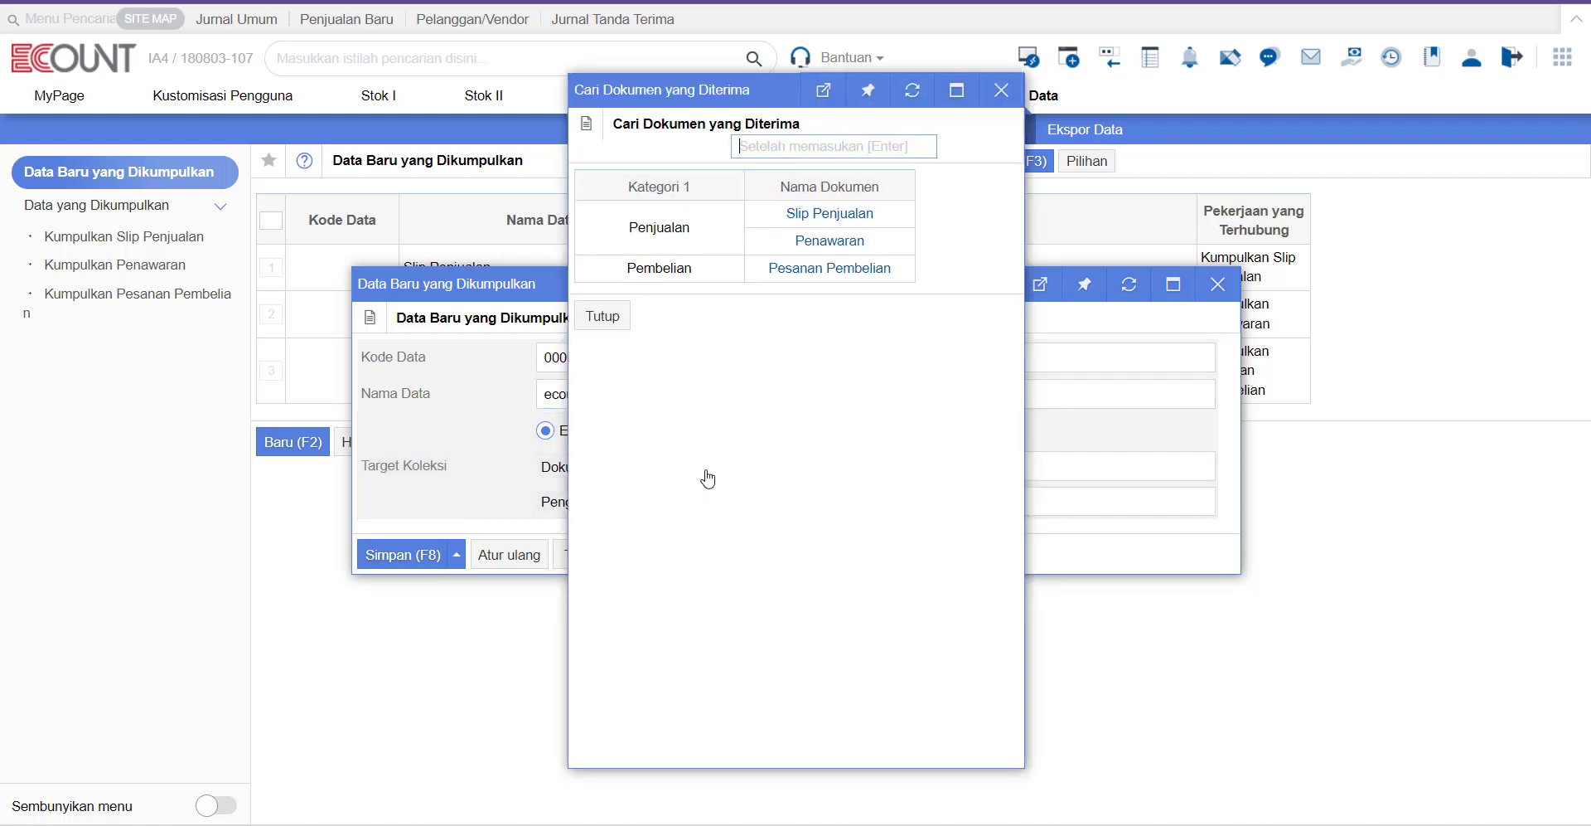
{"action": "left_click", "coordinate": [855, 220]}
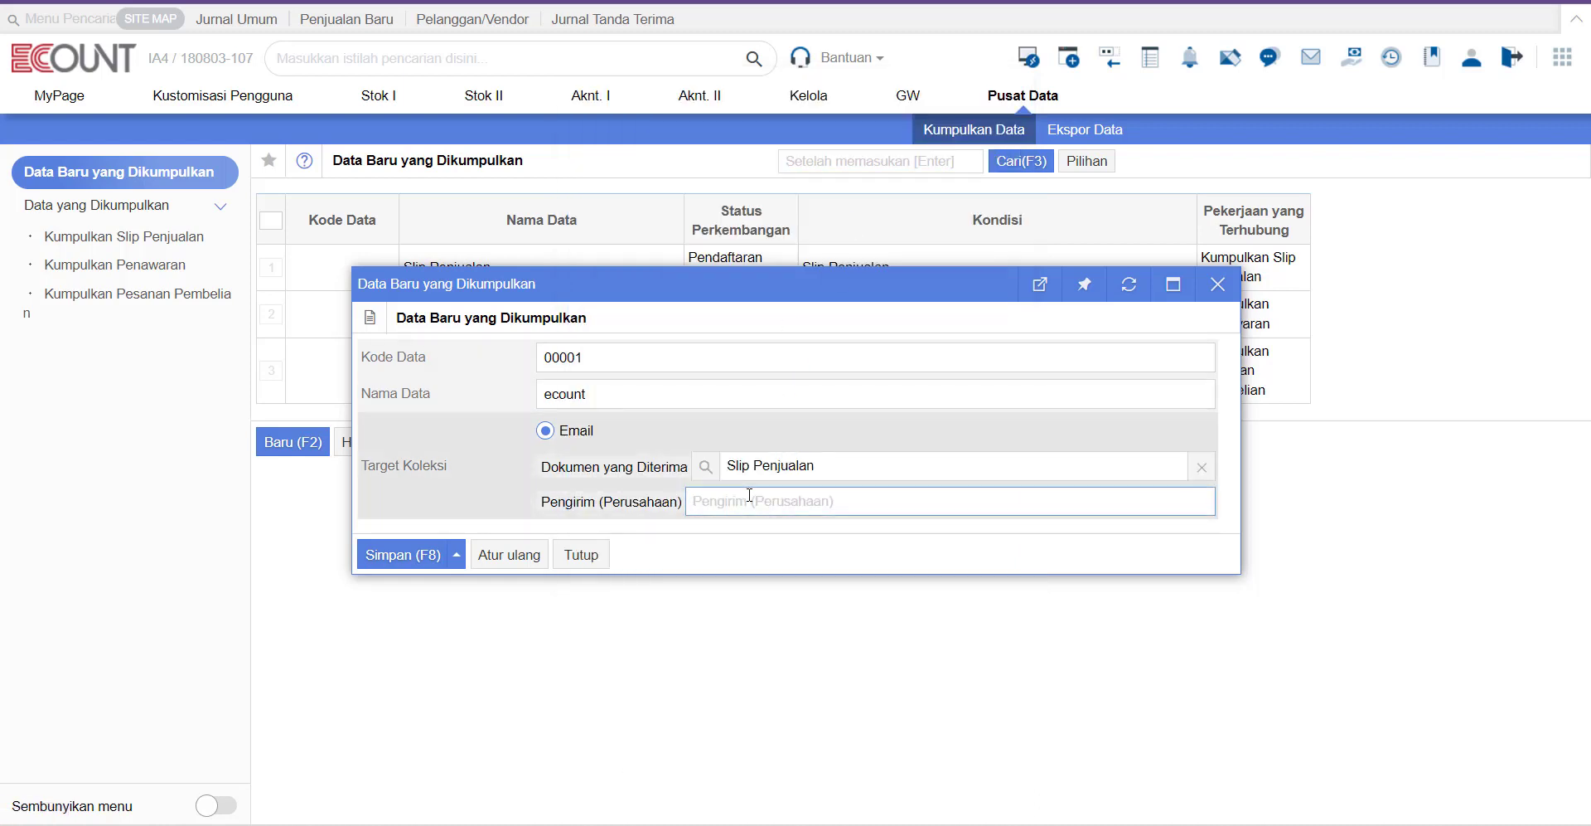
{"action": "type", "text": "ecount"}
{"action": "left_click", "coordinate": [386, 556]}
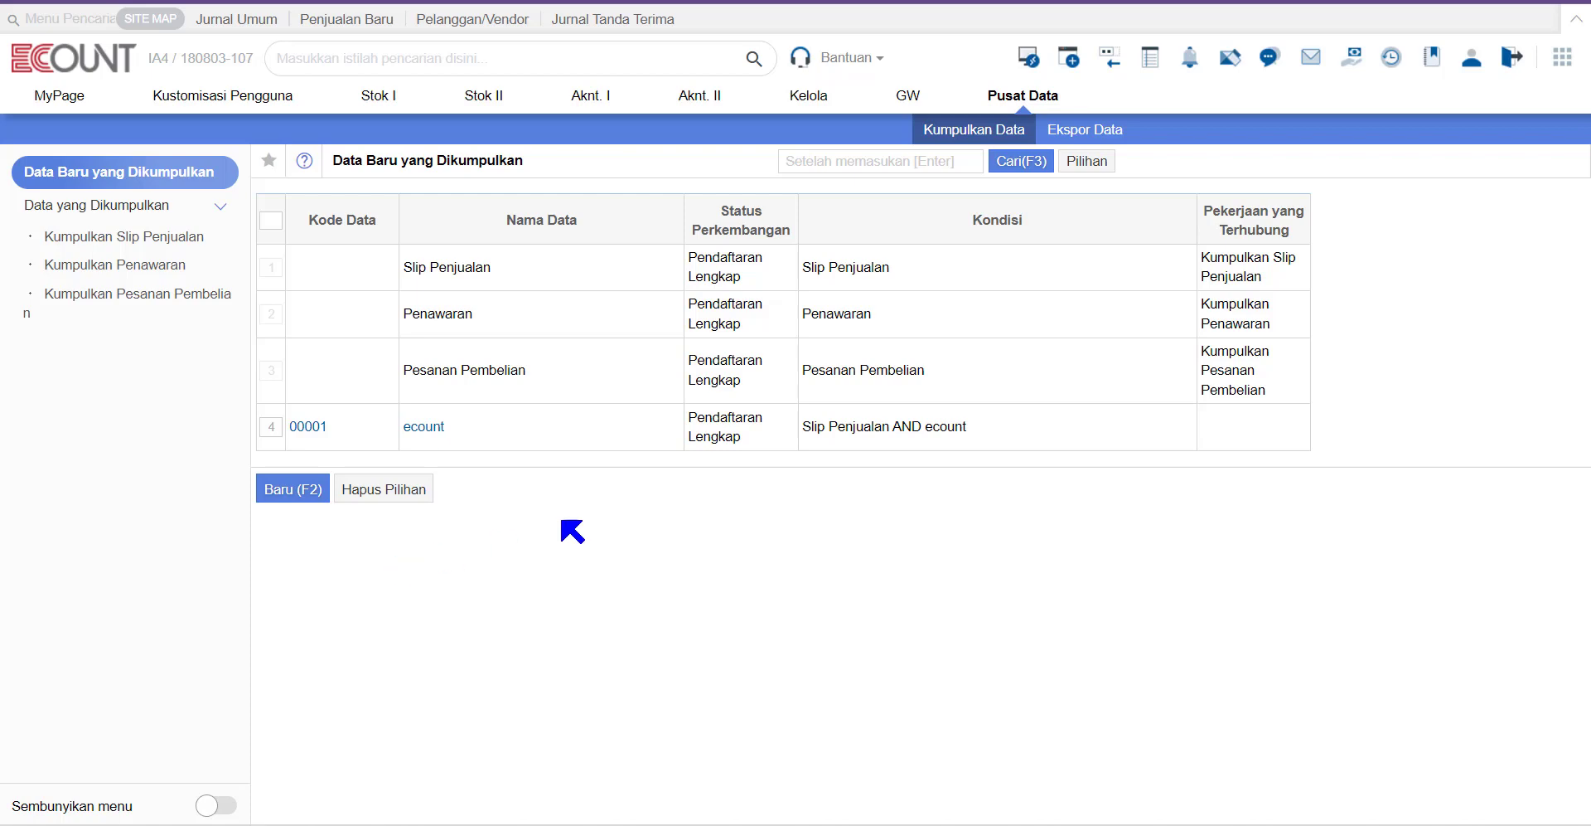
{"action": "left_click", "coordinate": [731, 2]}
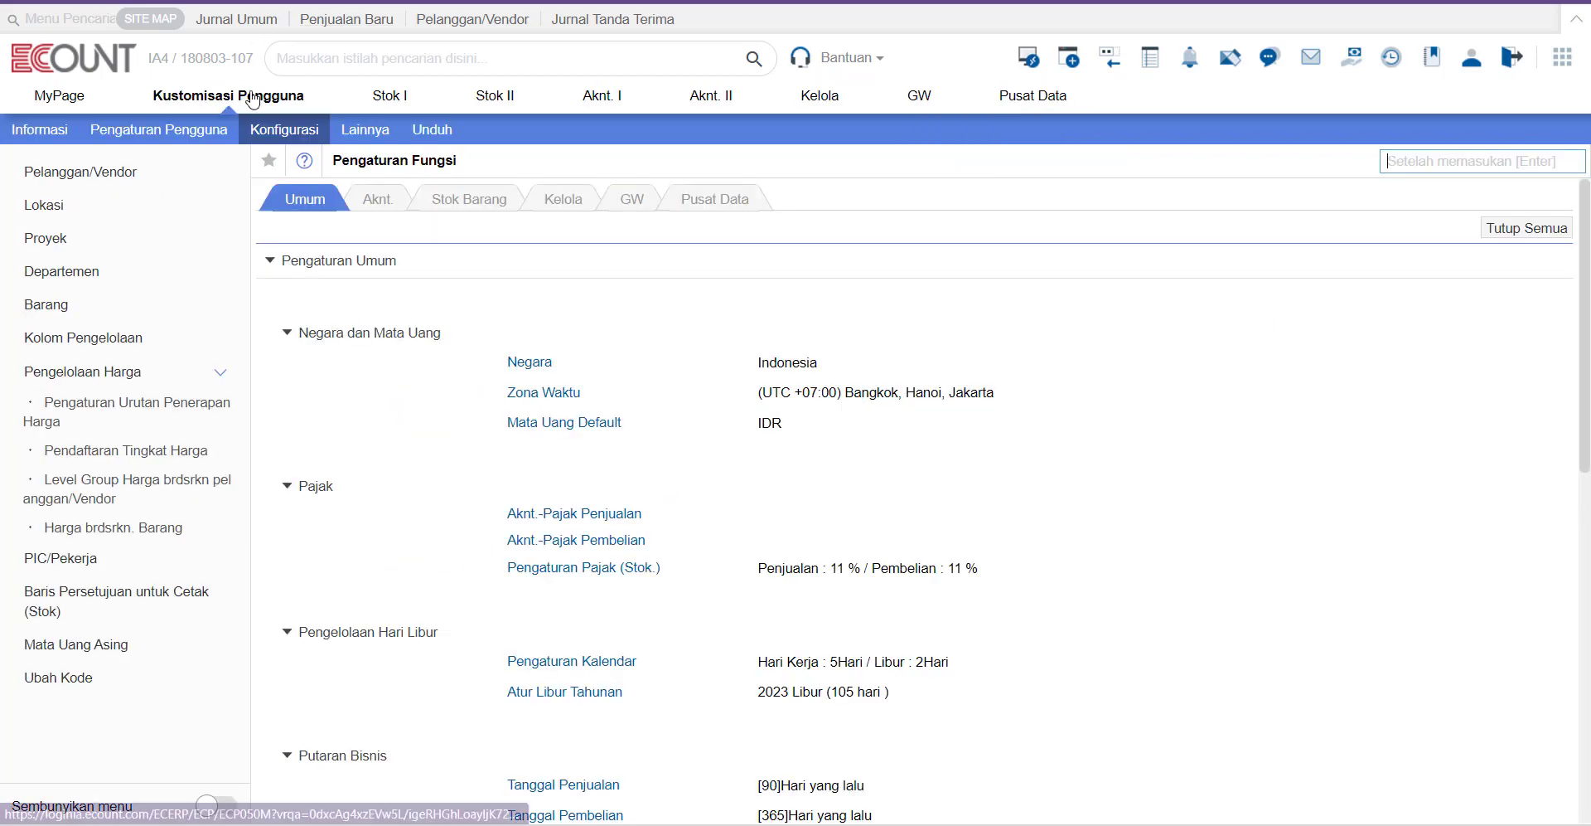
Step: Start a new Pusat Data collection job named PO
{"action": "left_click", "coordinate": [301, 133]}
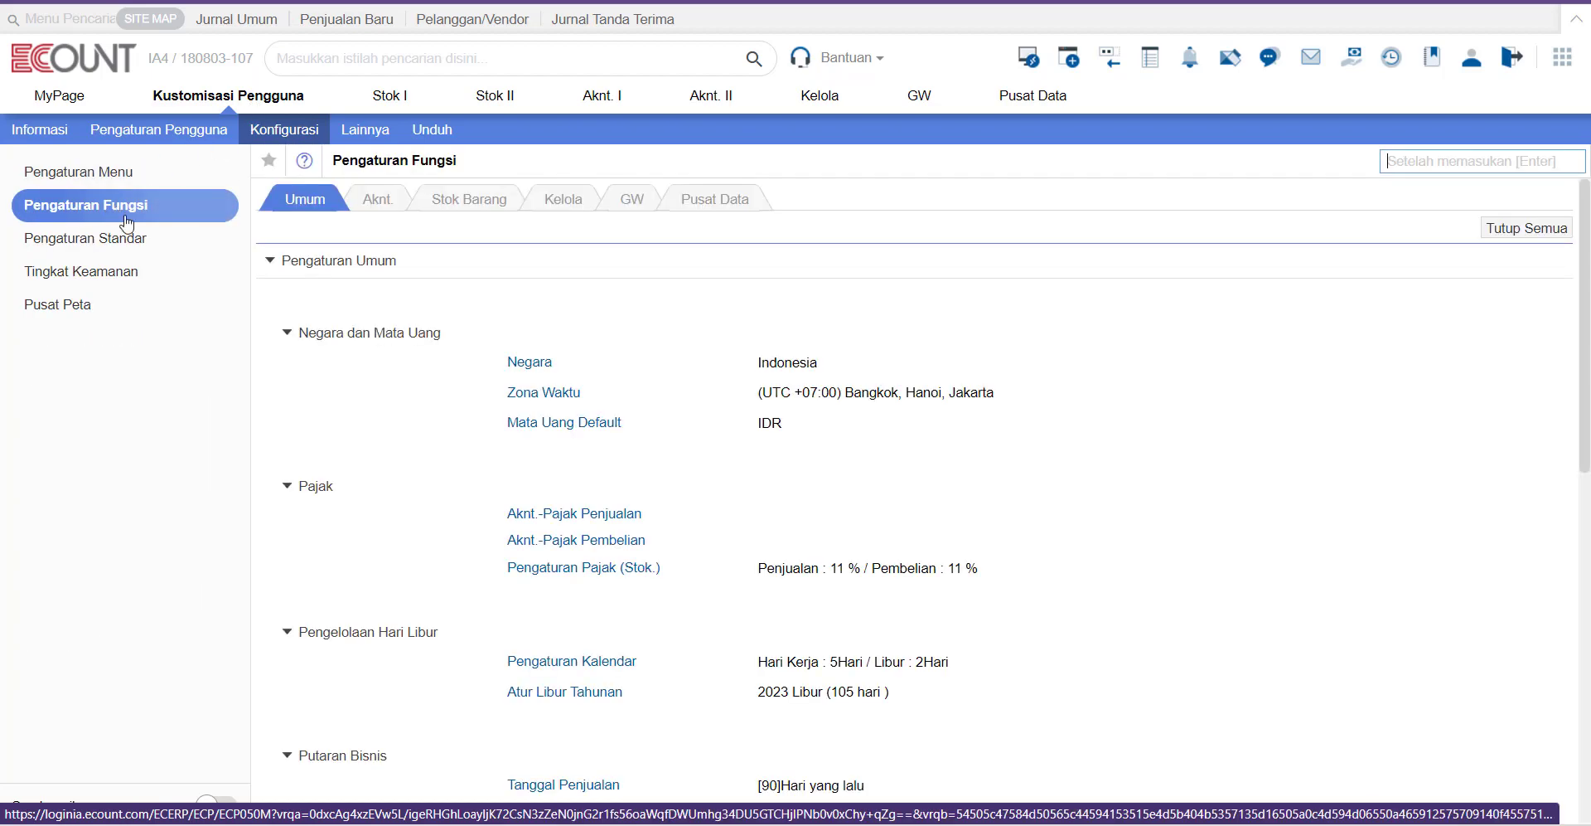
{"action": "left_click", "coordinate": [729, 205]}
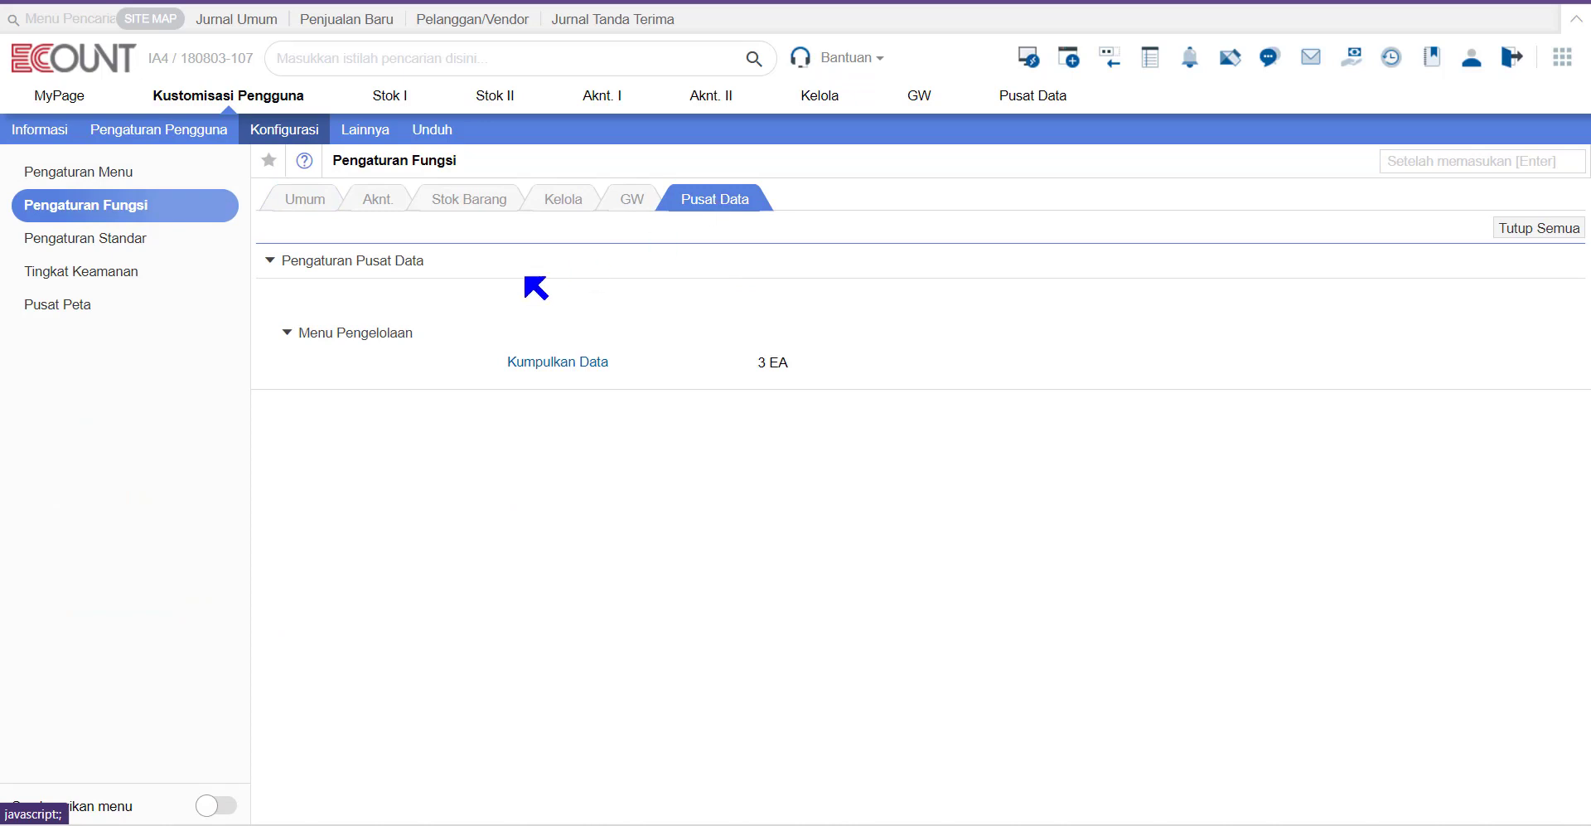
{"action": "left_click", "coordinate": [562, 368]}
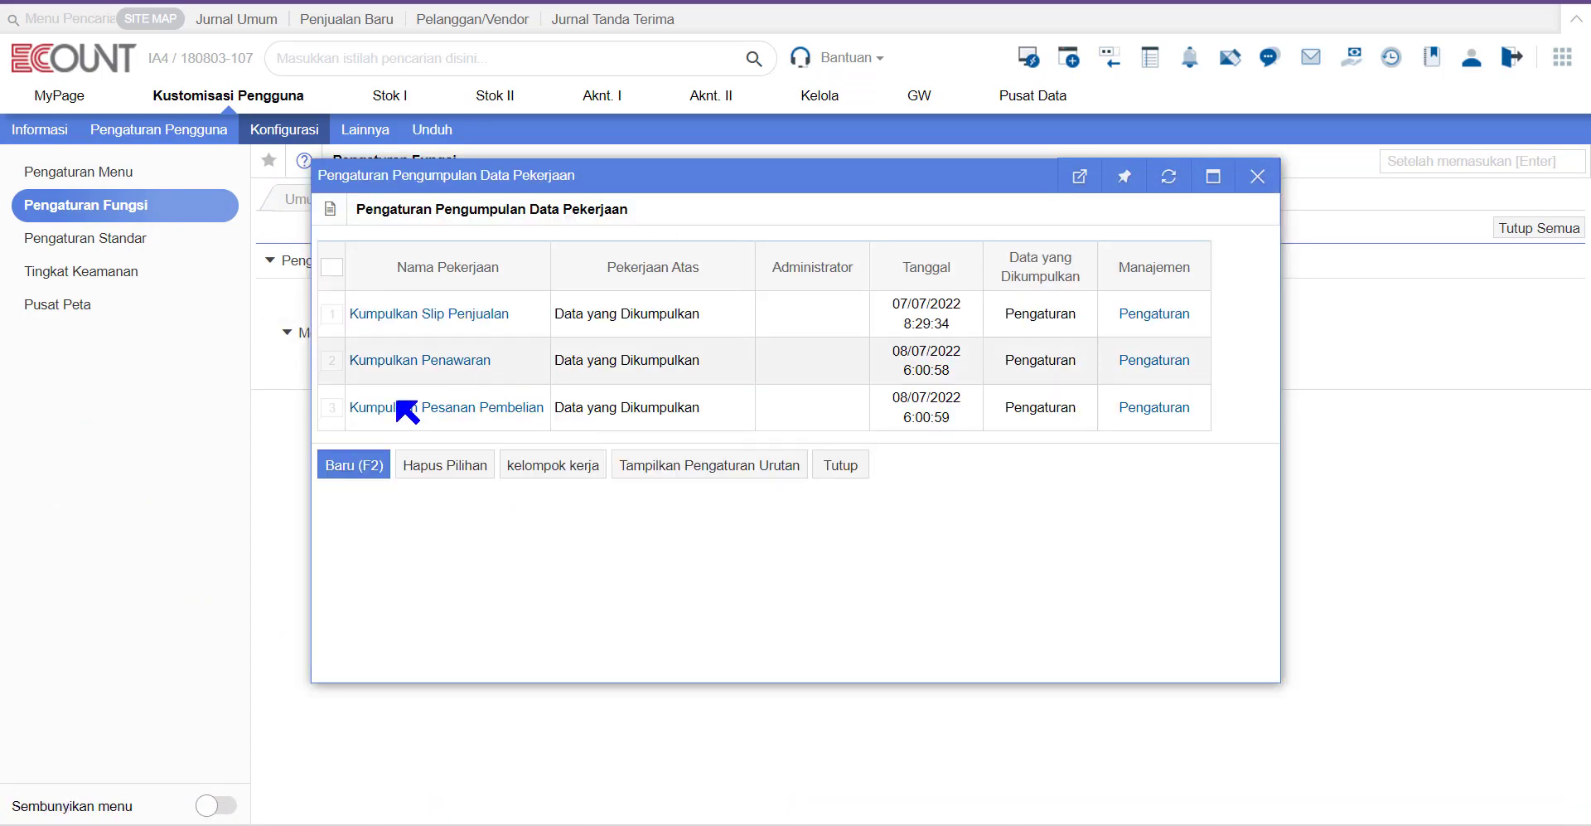
{"action": "left_click", "coordinate": [366, 466]}
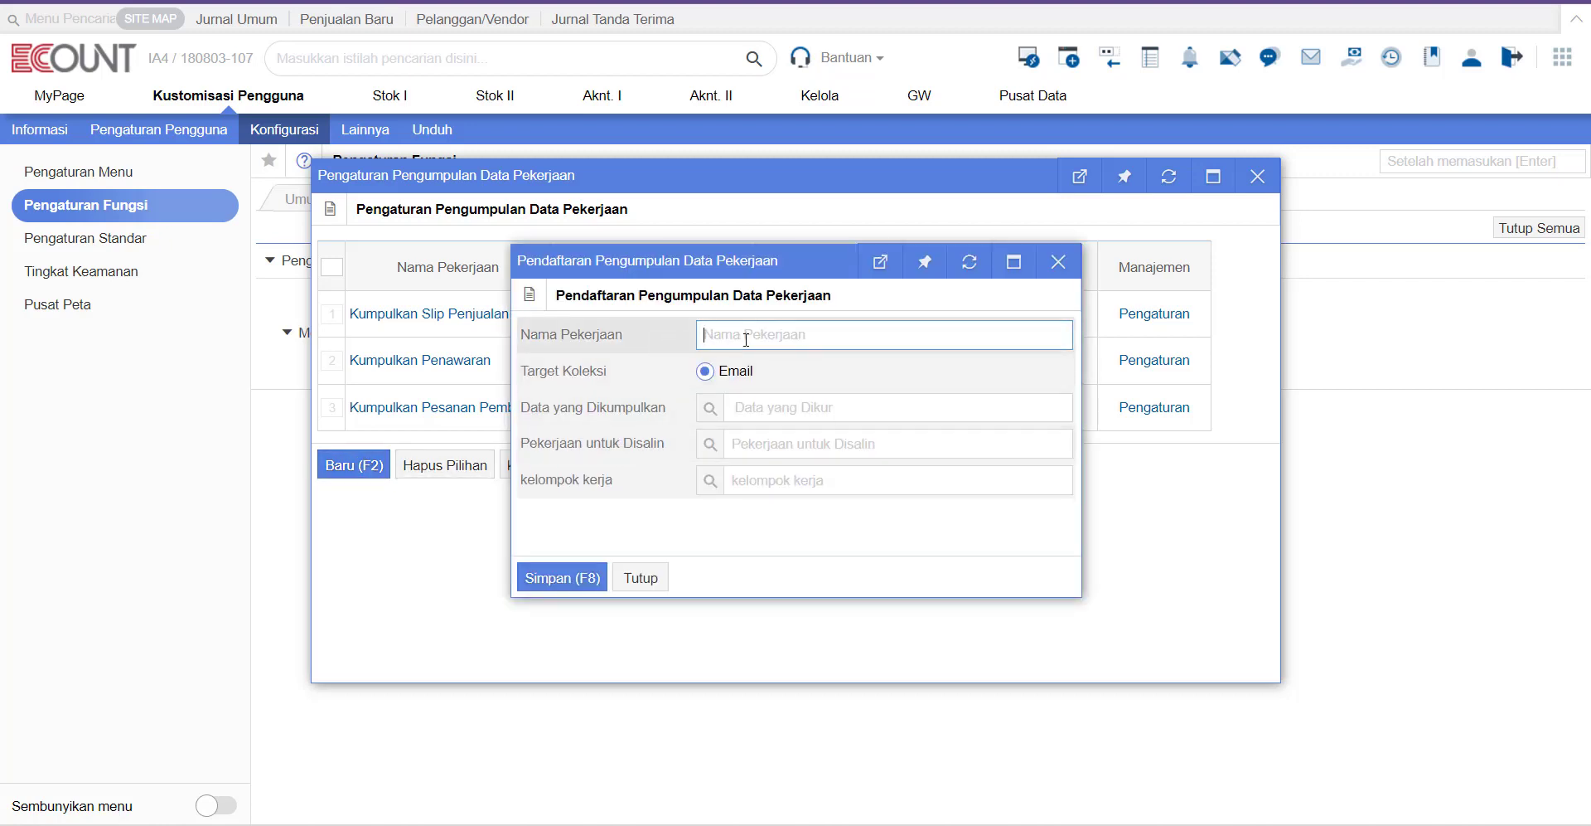
{"action": "type", "text": "PO"}
{"action": "left_click", "coordinate": [801, 375]}
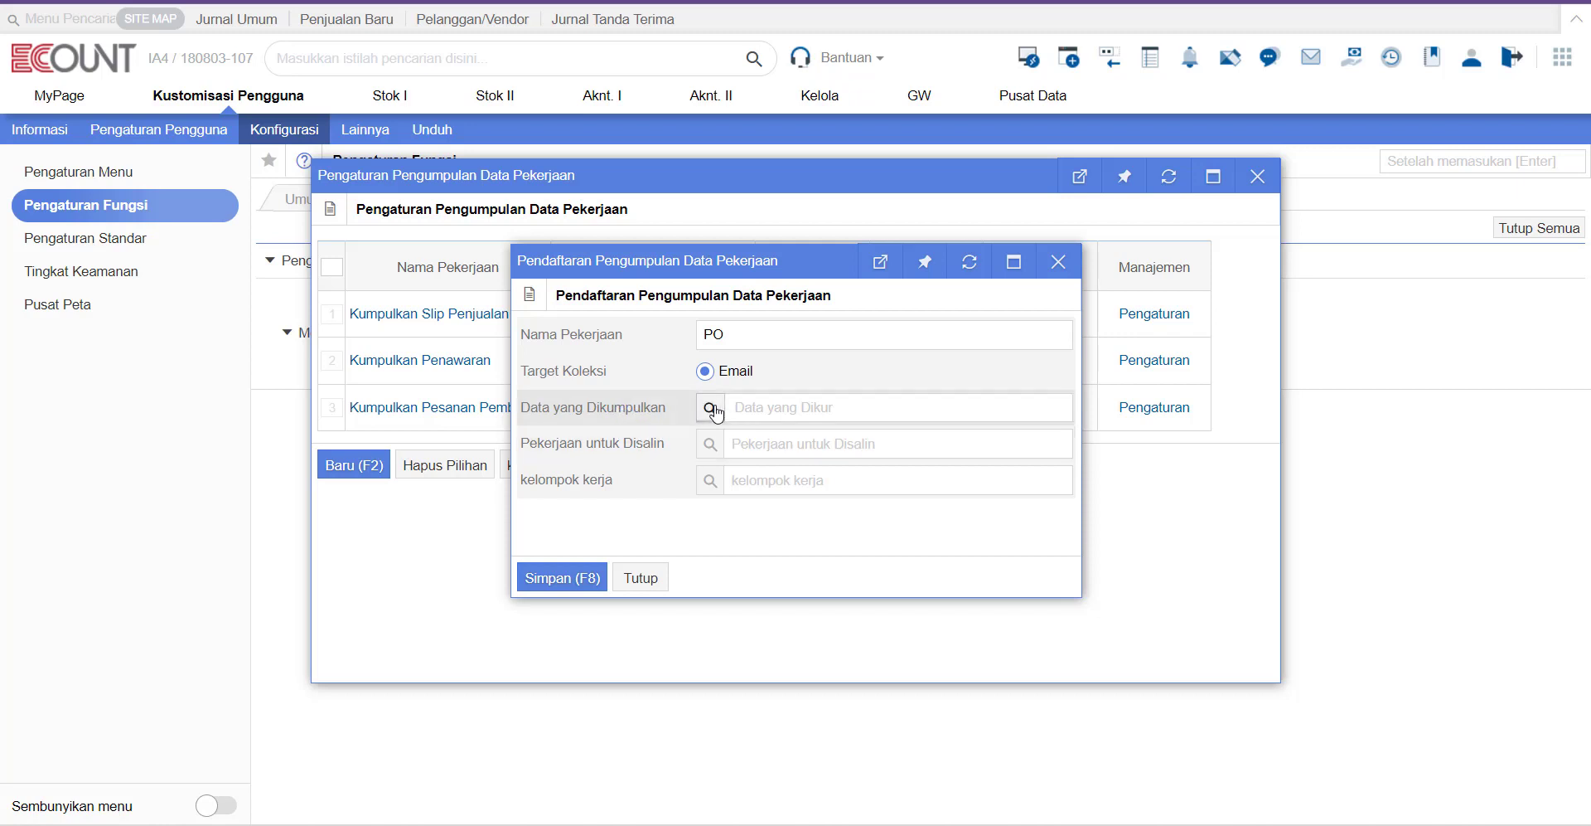
Step: Set the PO job to collect the ecount data, copy Kumpulkan Pesanan Pembelian, and save it
{"action": "left_click", "coordinate": [711, 407]}
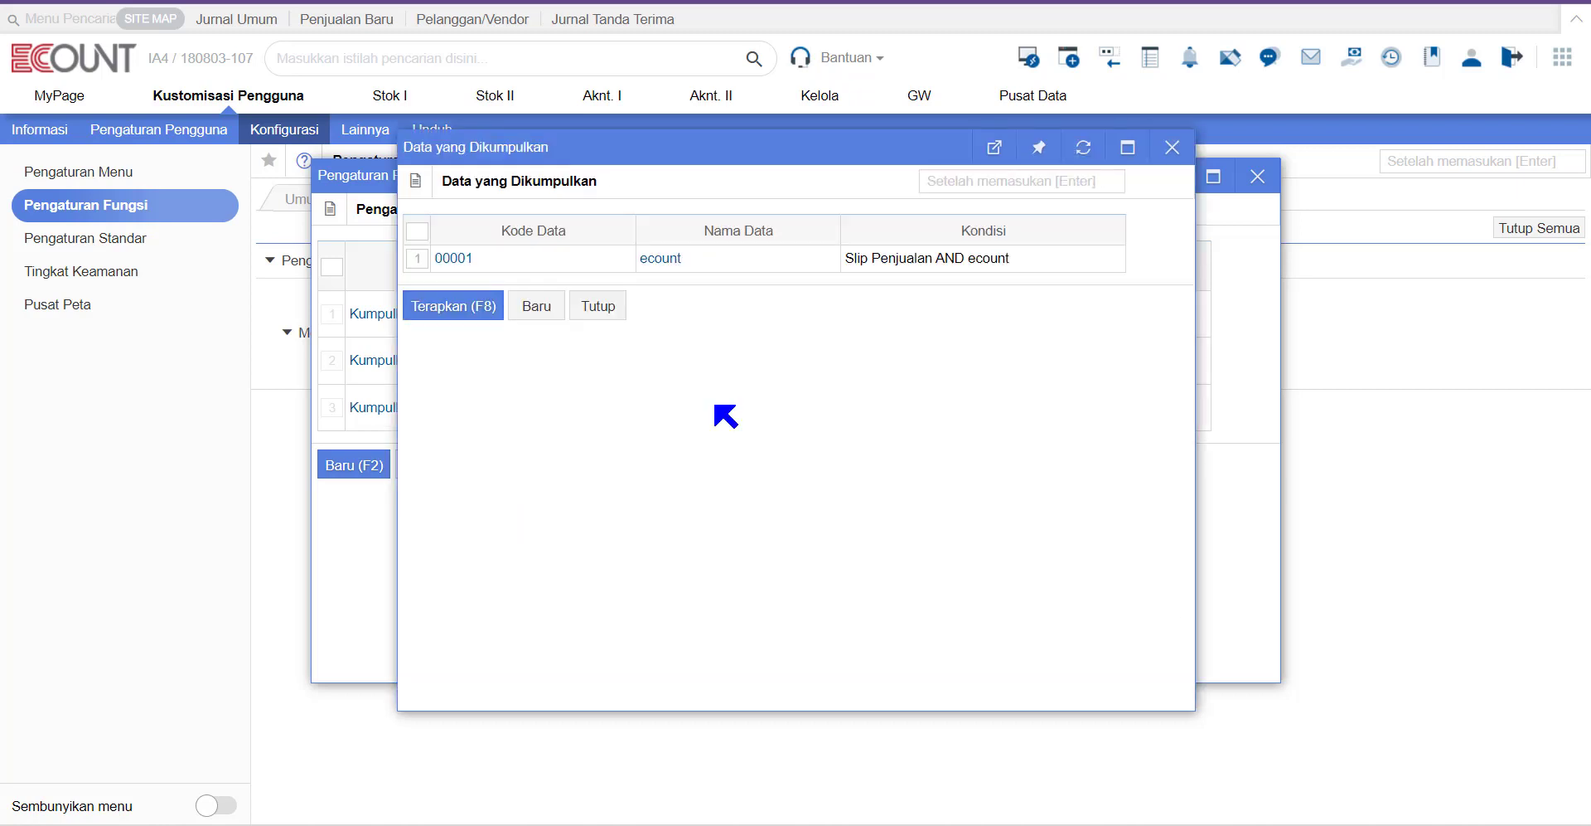
{"action": "left_click", "coordinate": [661, 258]}
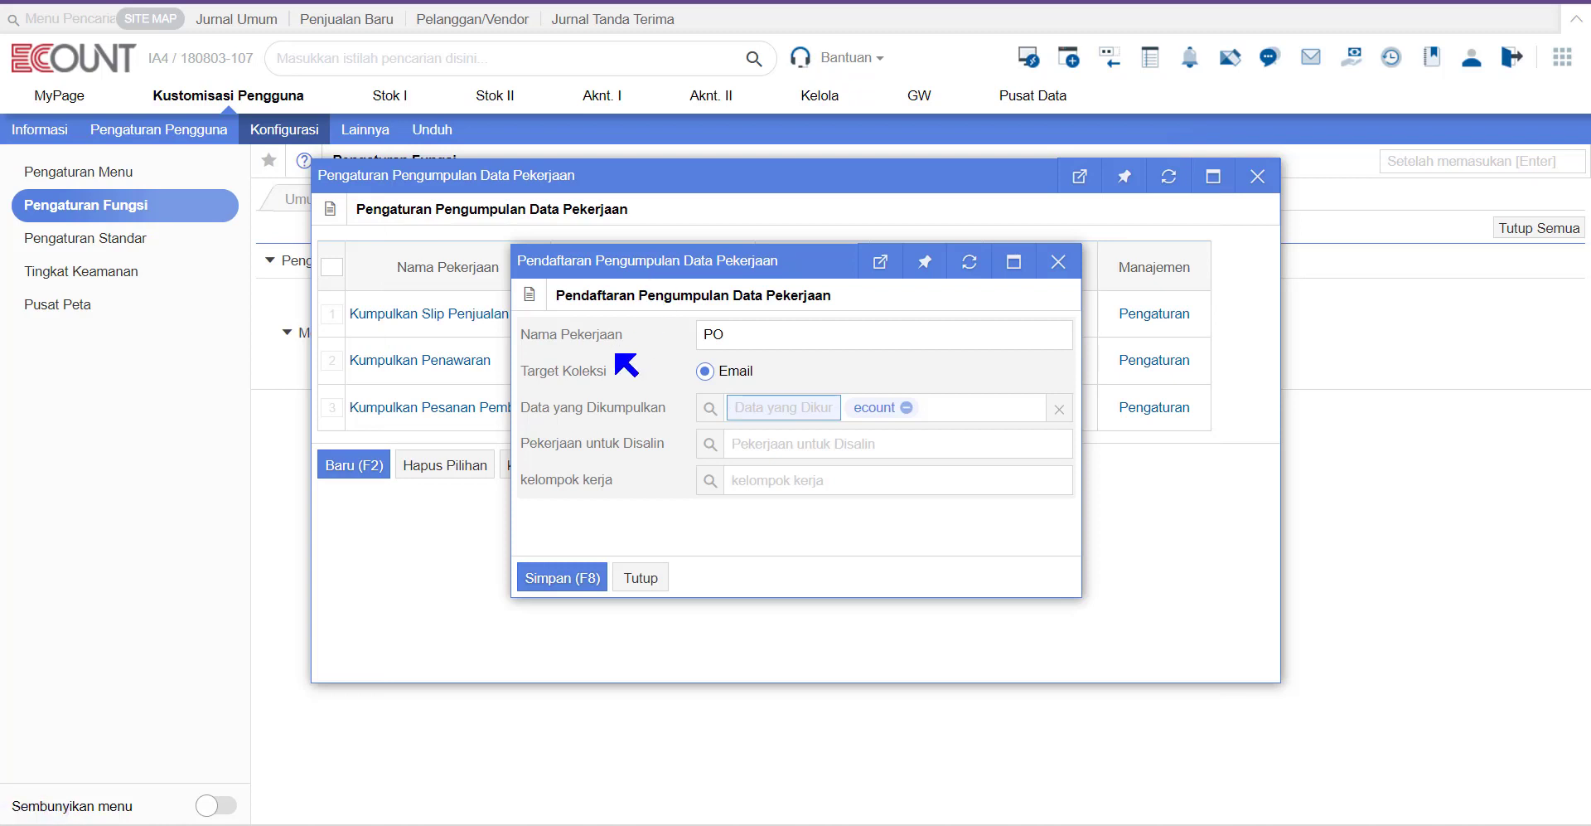
{"action": "left_click", "coordinate": [710, 445]}
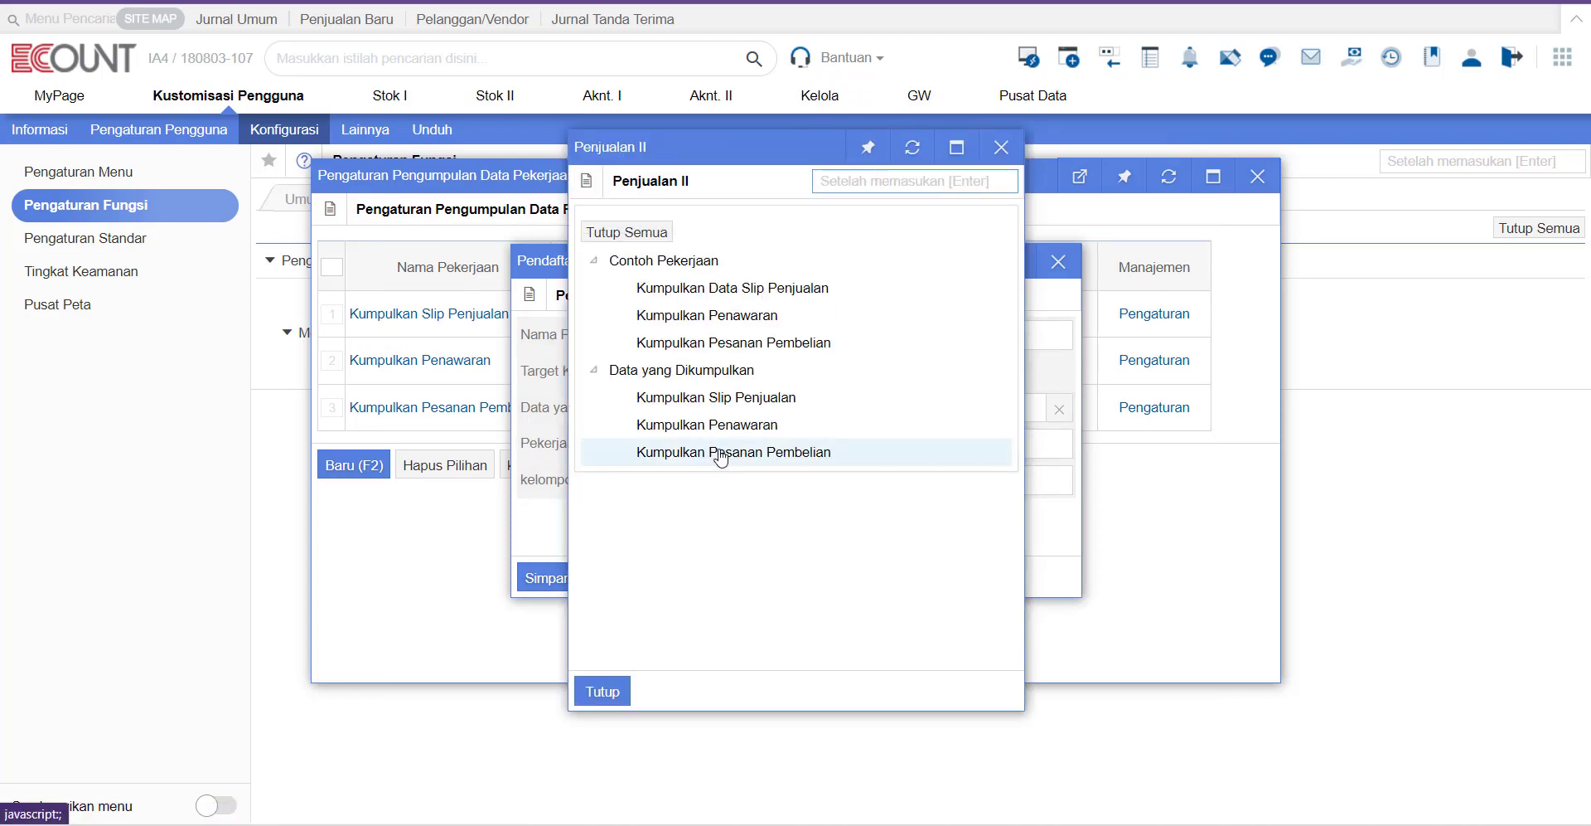
{"action": "left_click", "coordinate": [767, 455]}
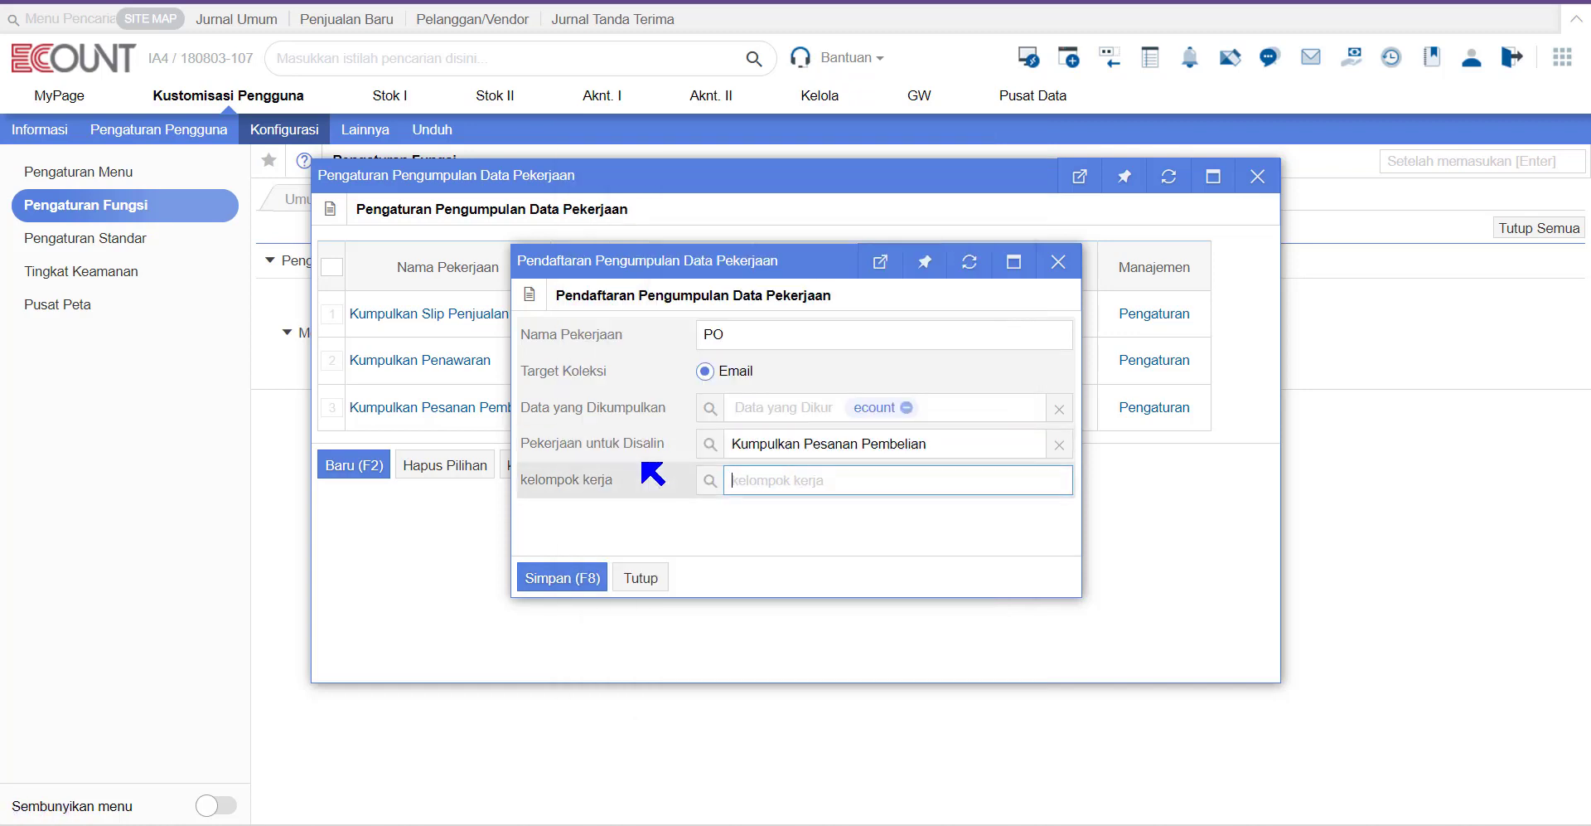
{"action": "left_click", "coordinate": [710, 480]}
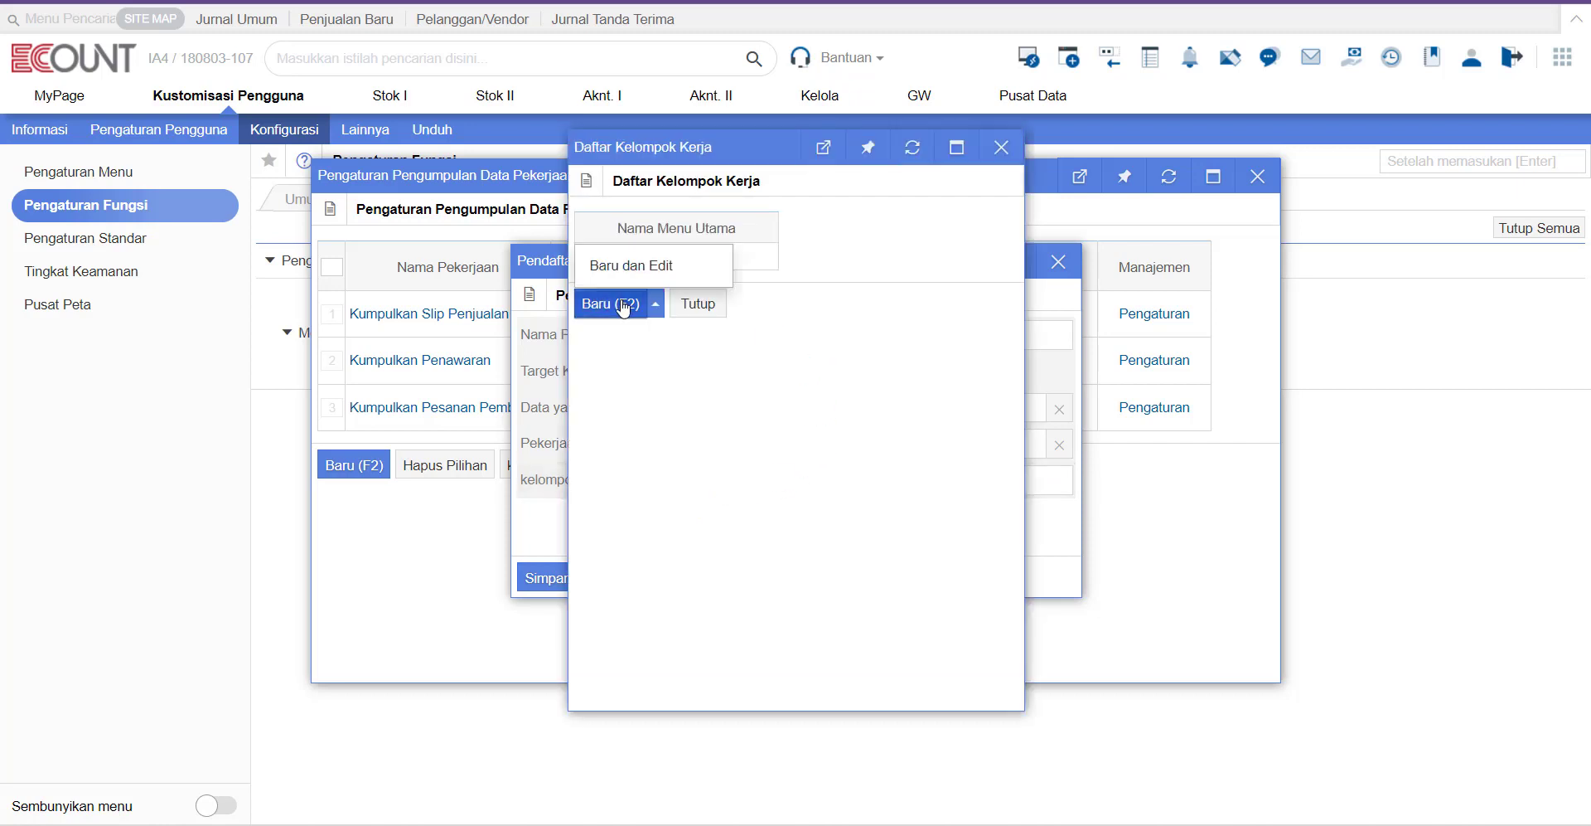
{"action": "left_click", "coordinate": [624, 305]}
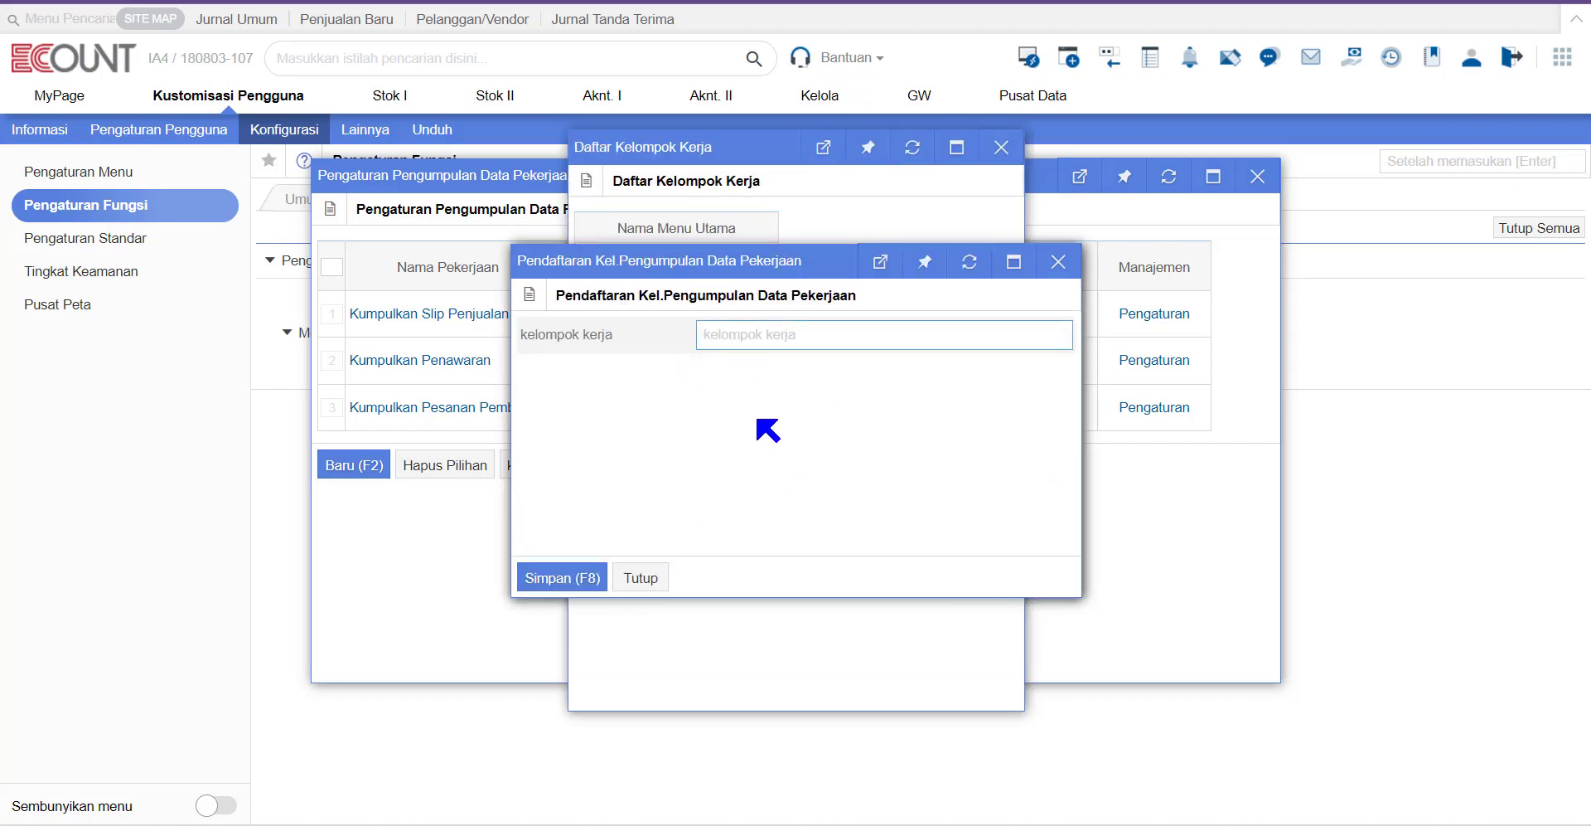
{"action": "left_click", "coordinate": [647, 574]}
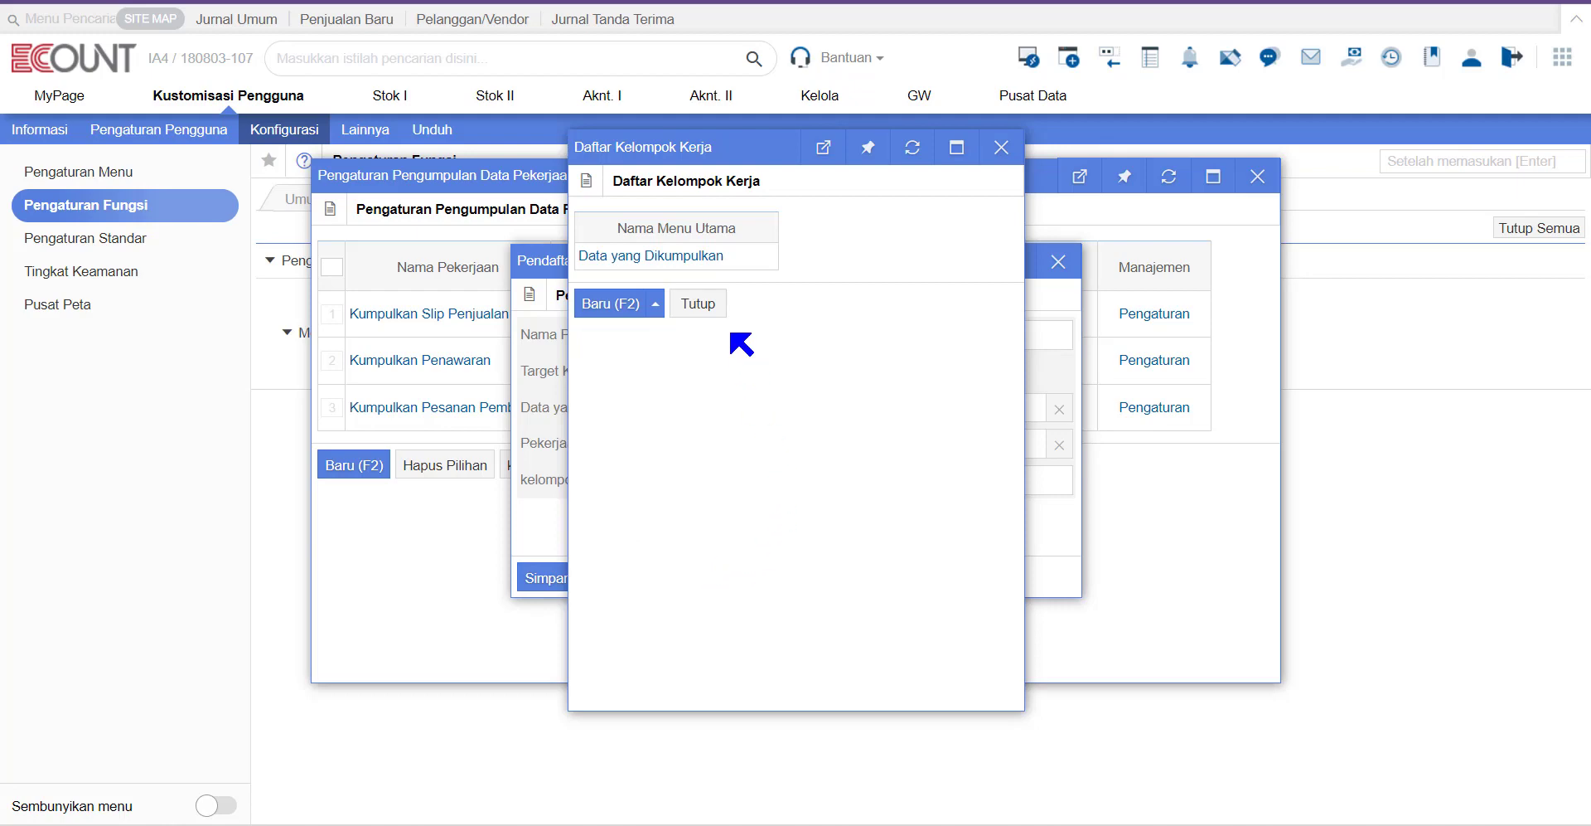
{"action": "left_click", "coordinate": [716, 305]}
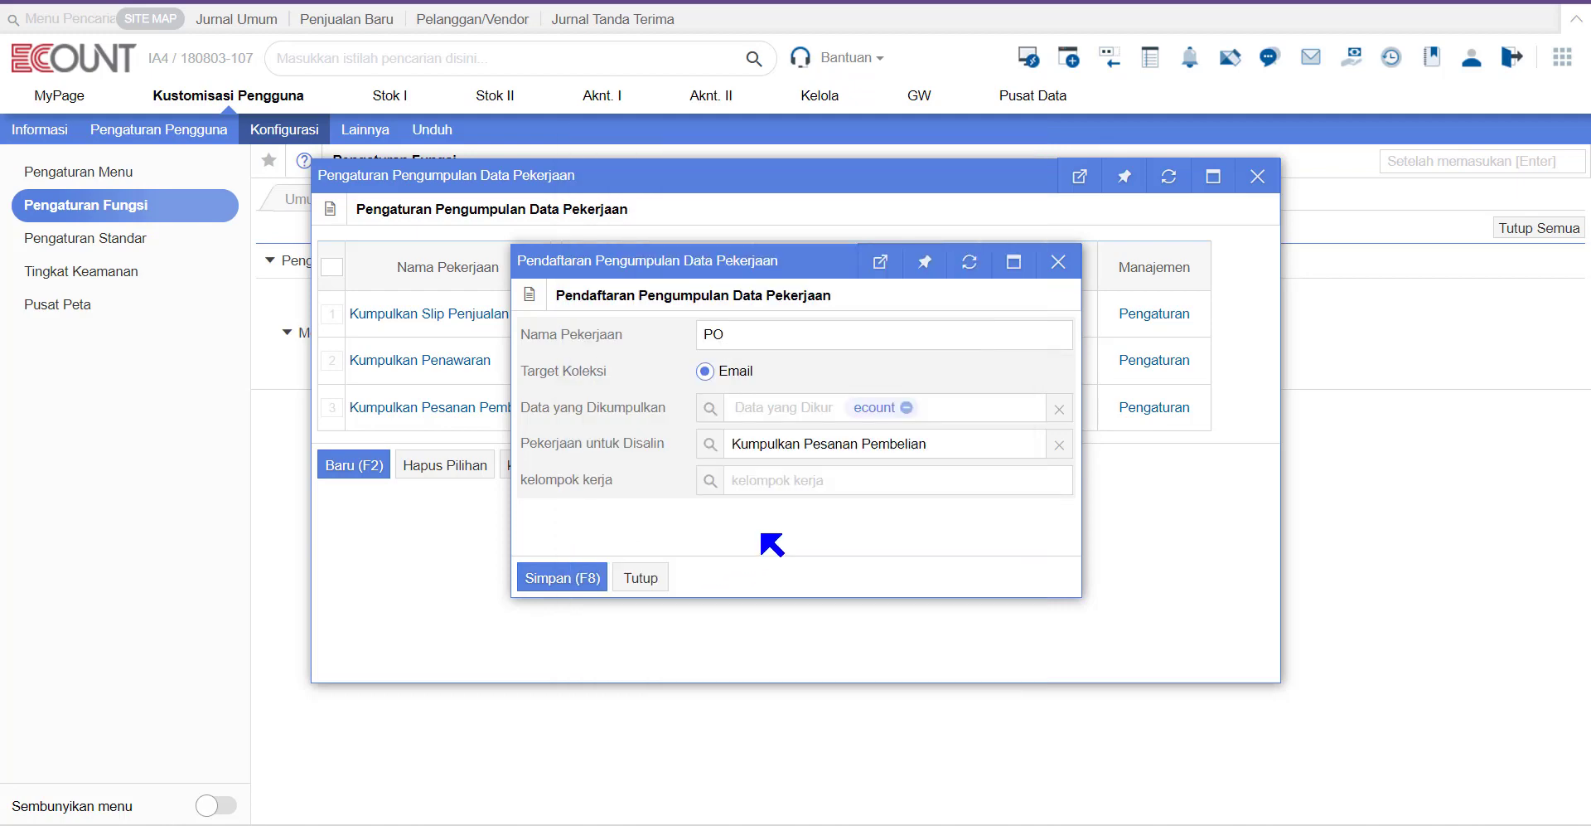
{"action": "left_click", "coordinate": [557, 579]}
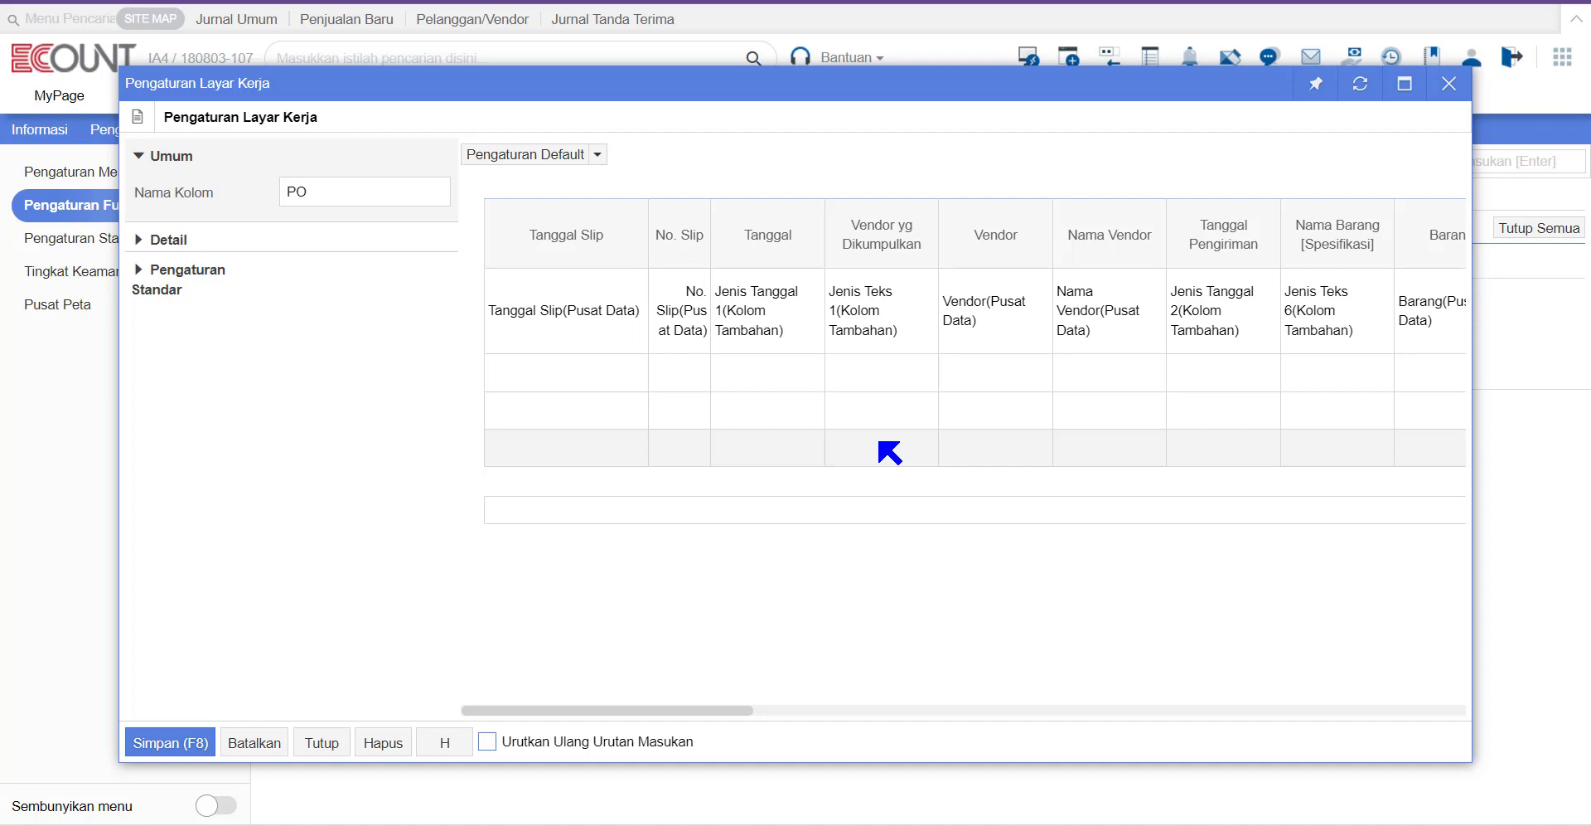
Step: Add a Departemen column after Vendor in the PO work layout and drag it further right
{"action": "left_click", "coordinate": [998, 257]}
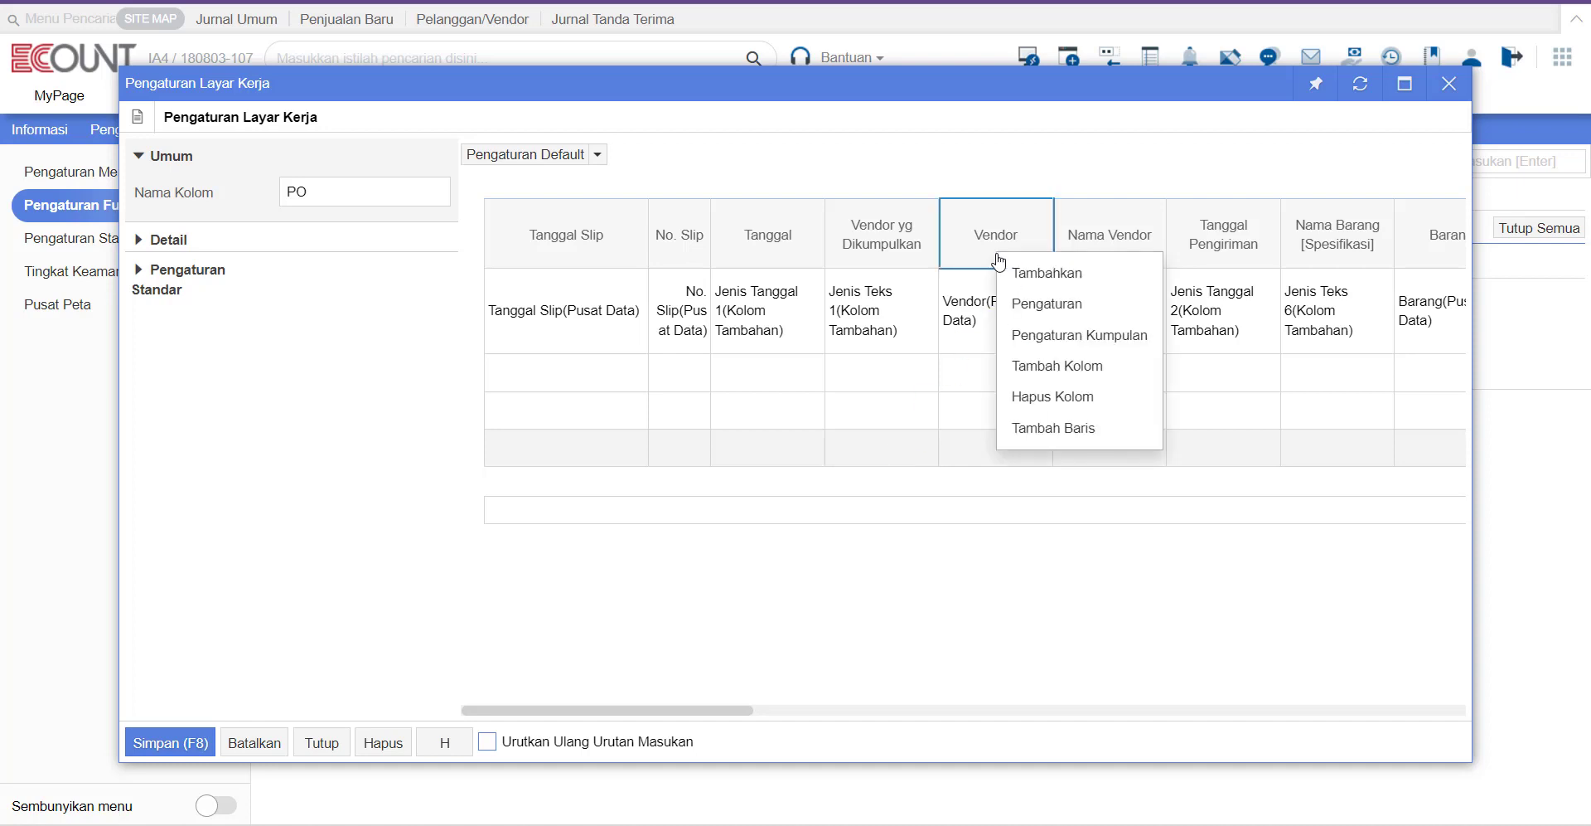
{"action": "left_click", "coordinate": [1046, 274]}
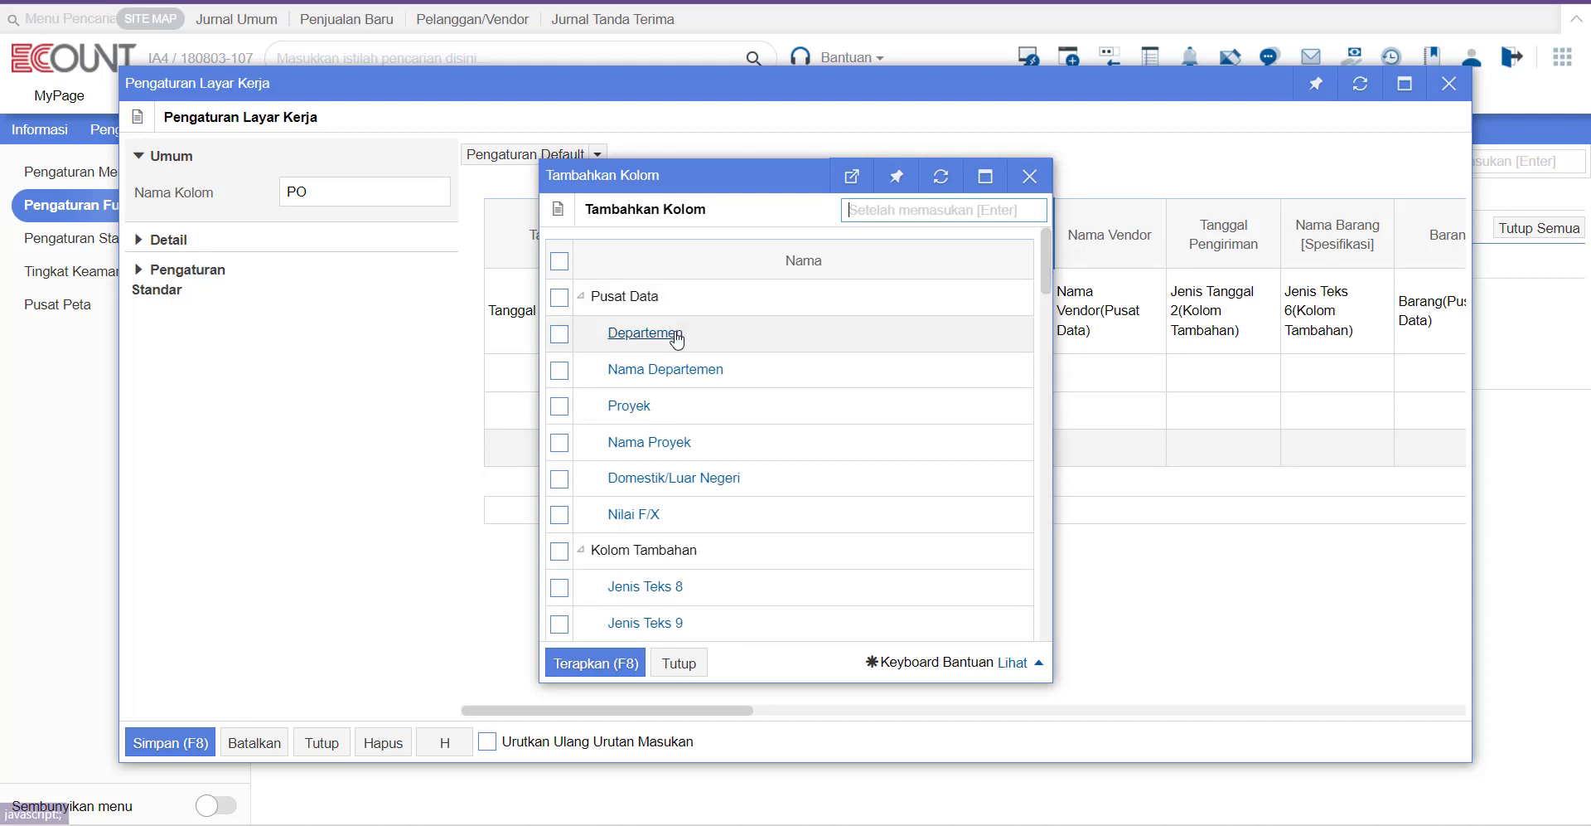
{"action": "left_click", "coordinate": [676, 333]}
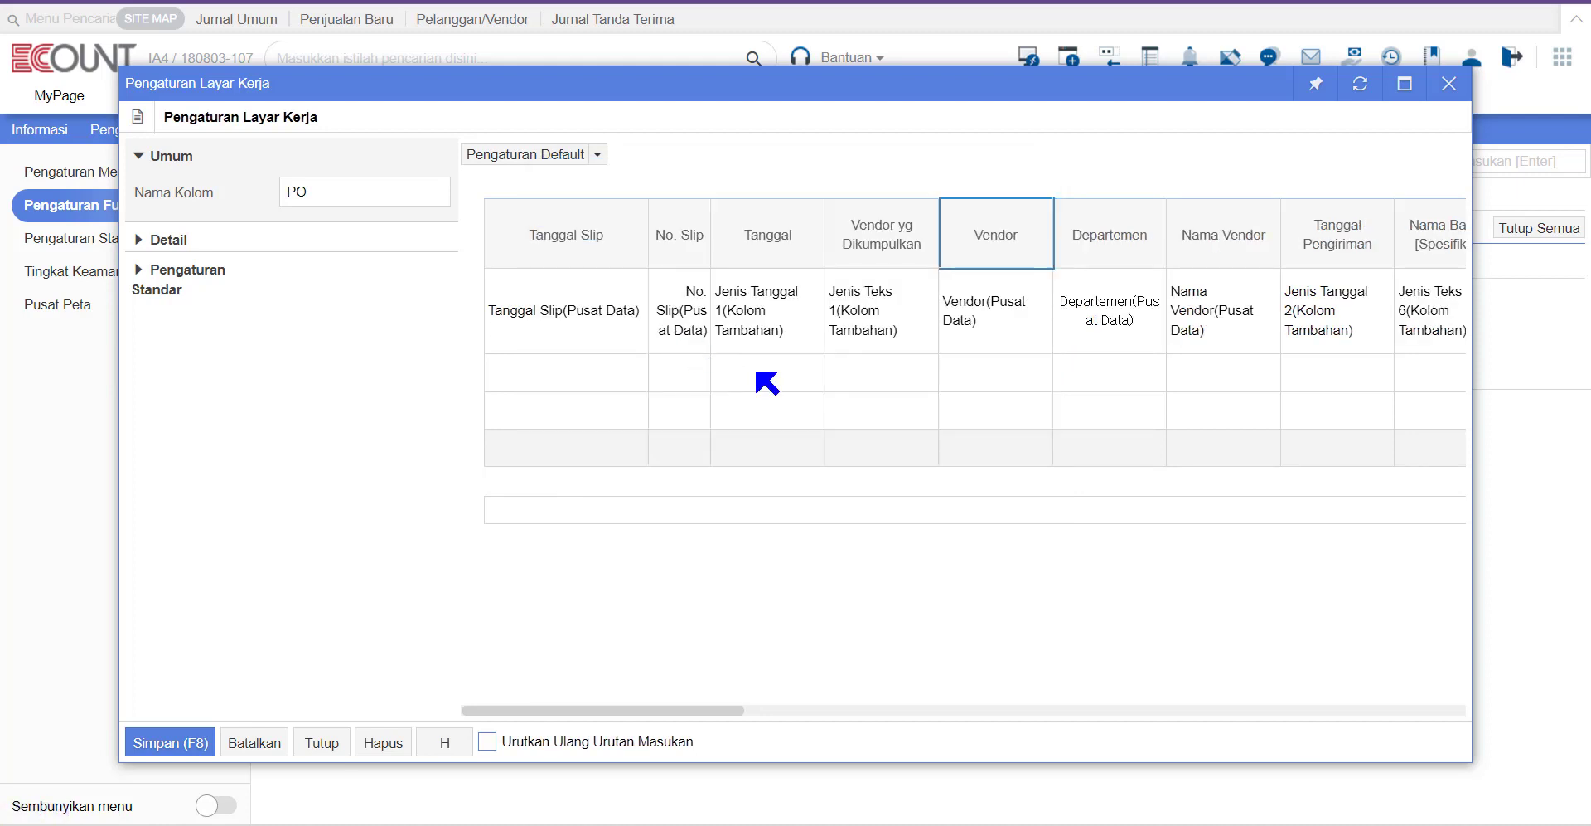
{"action": "right_click", "coordinate": [1112, 225]}
{"action": "left_click_drag", "start_coordinate": [1094, 215], "coordinate": [1446, 232]}
{"action": "right_click", "coordinate": [1446, 232]}
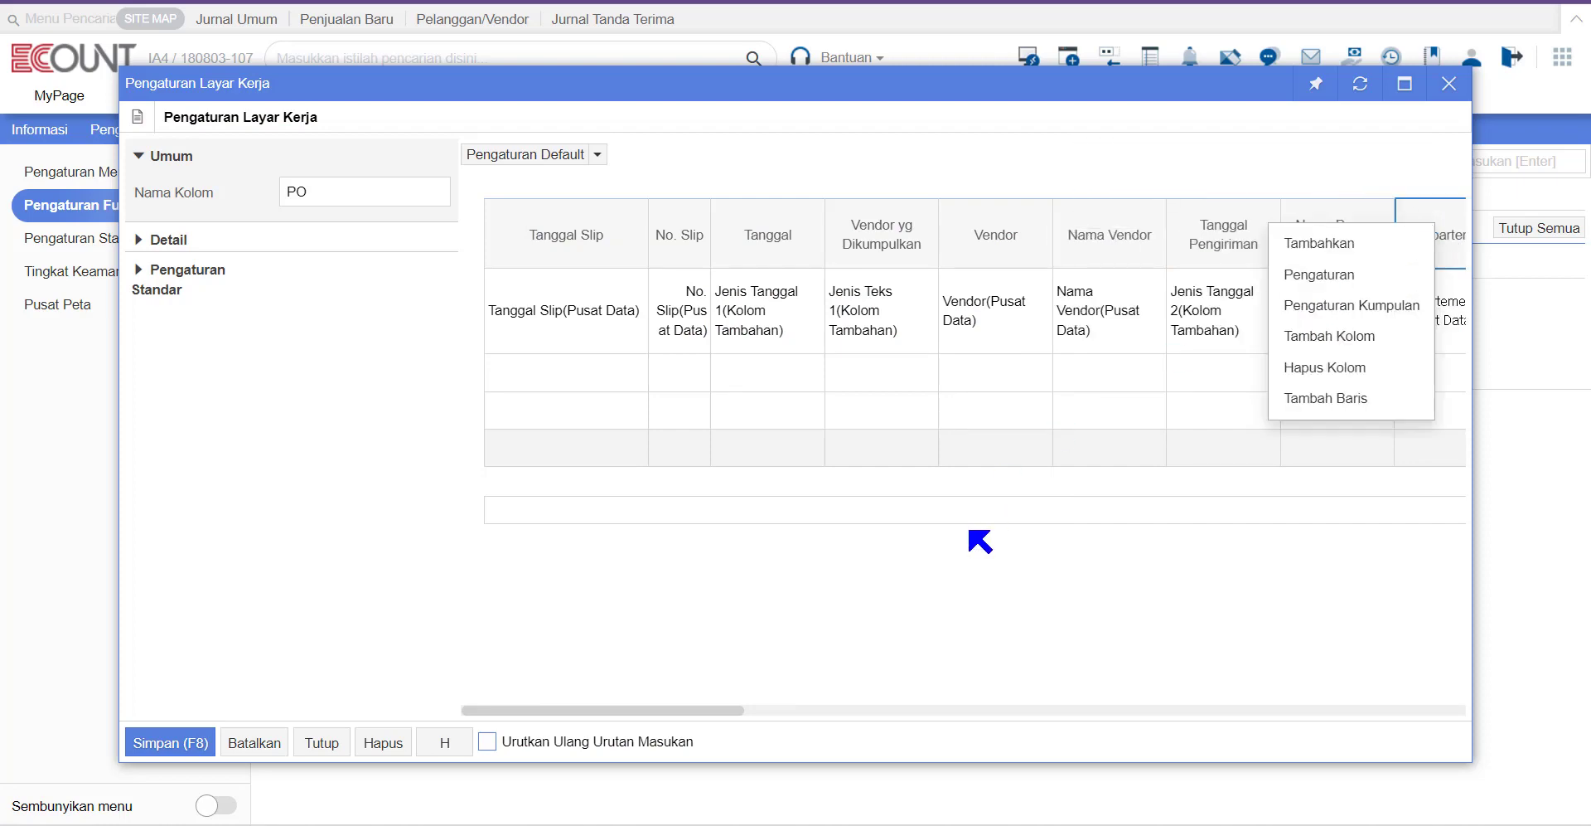
{"action": "left_click", "coordinate": [150, 746]}
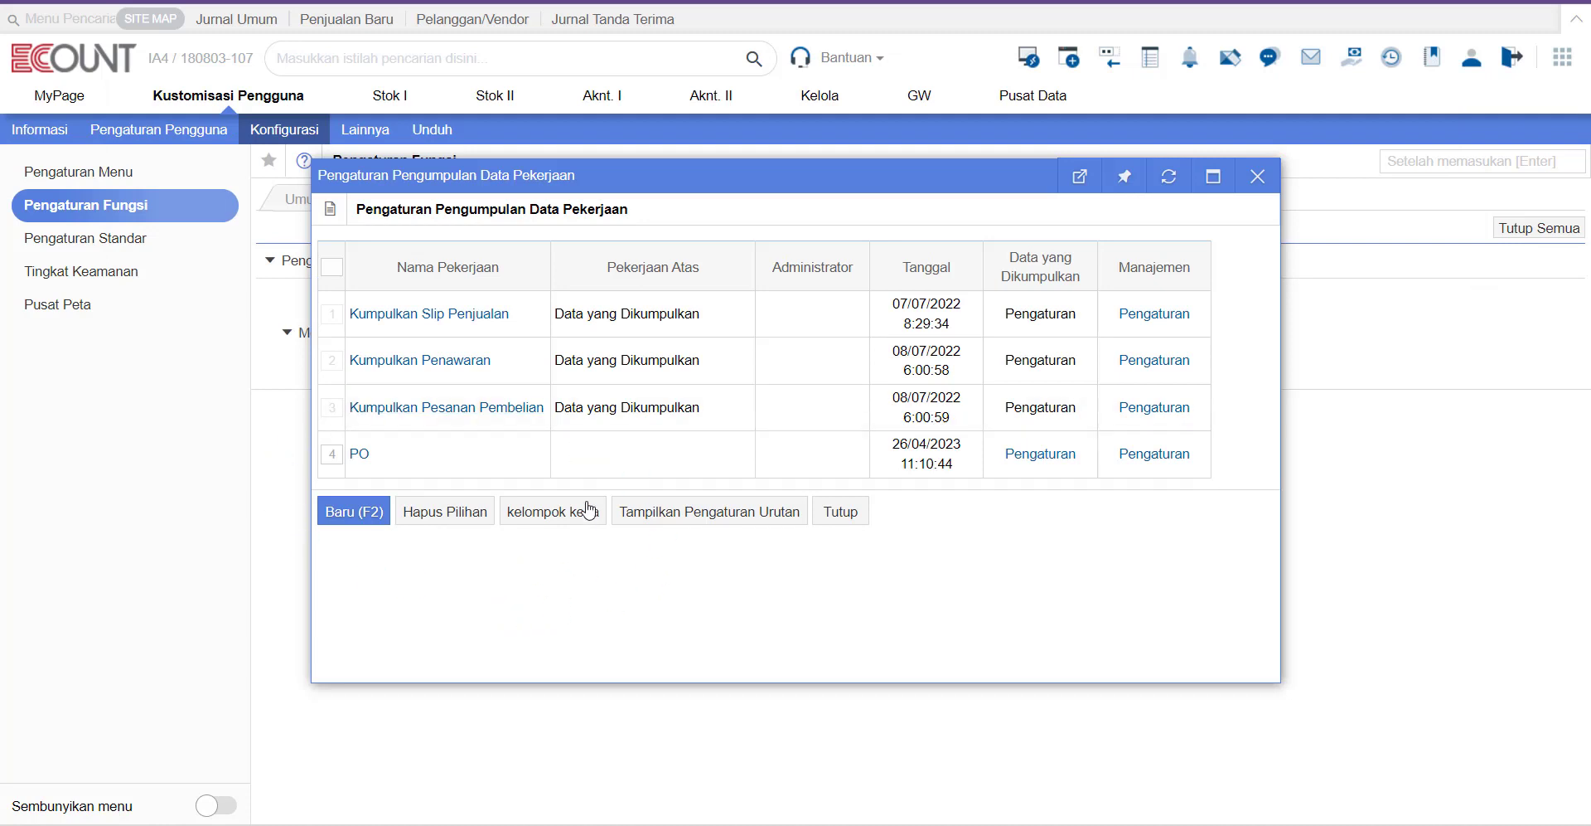
Step: Close the job settings and open the empty PO page under Data Baru yang Dikumpulkan
{"action": "left_click", "coordinate": [839, 511]}
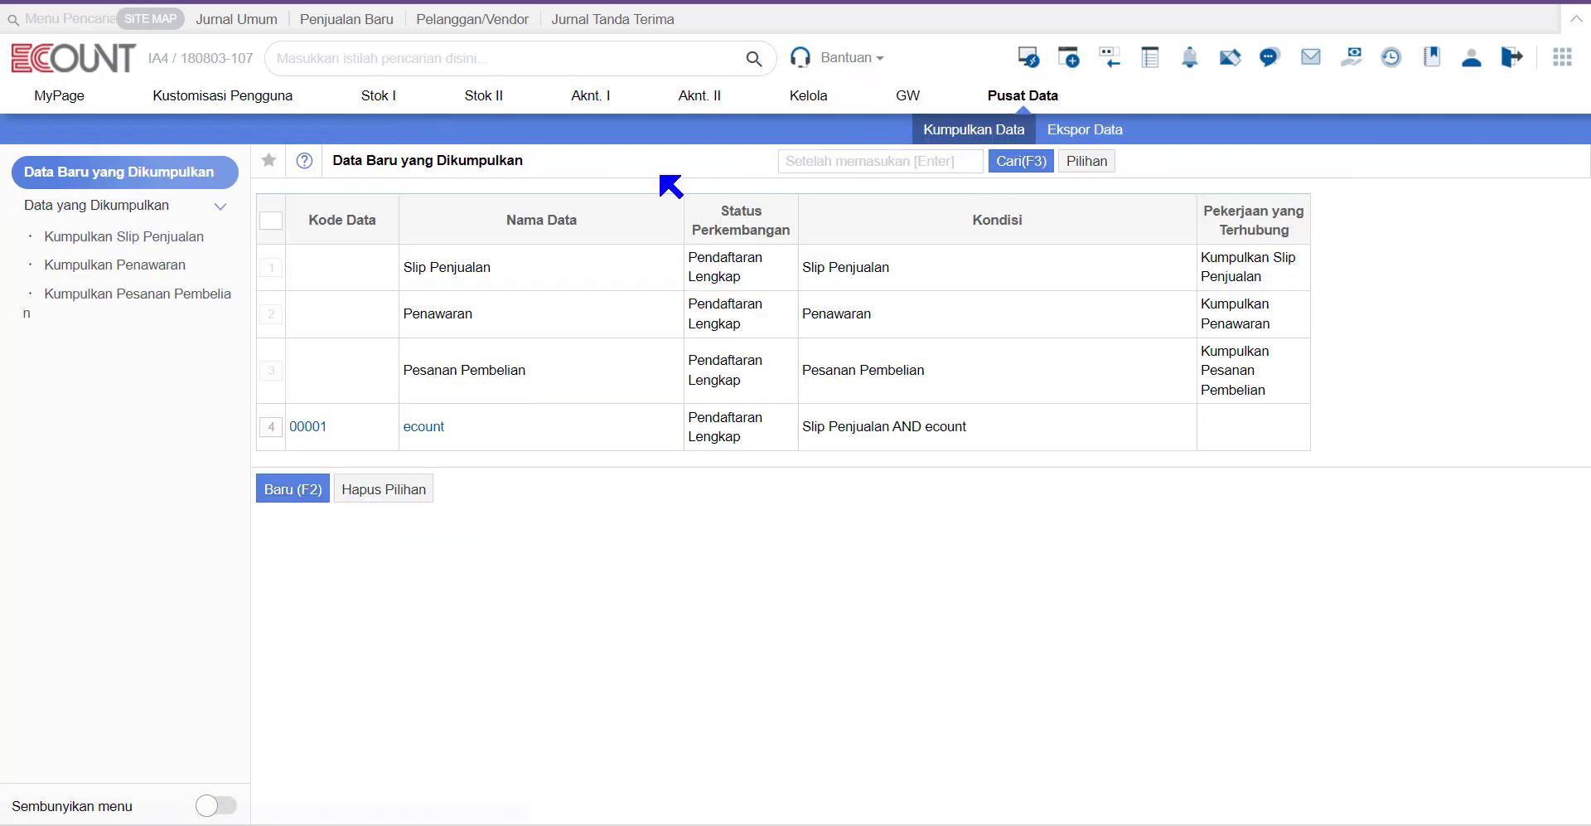
{"action": "left_click", "coordinate": [146, 177]}
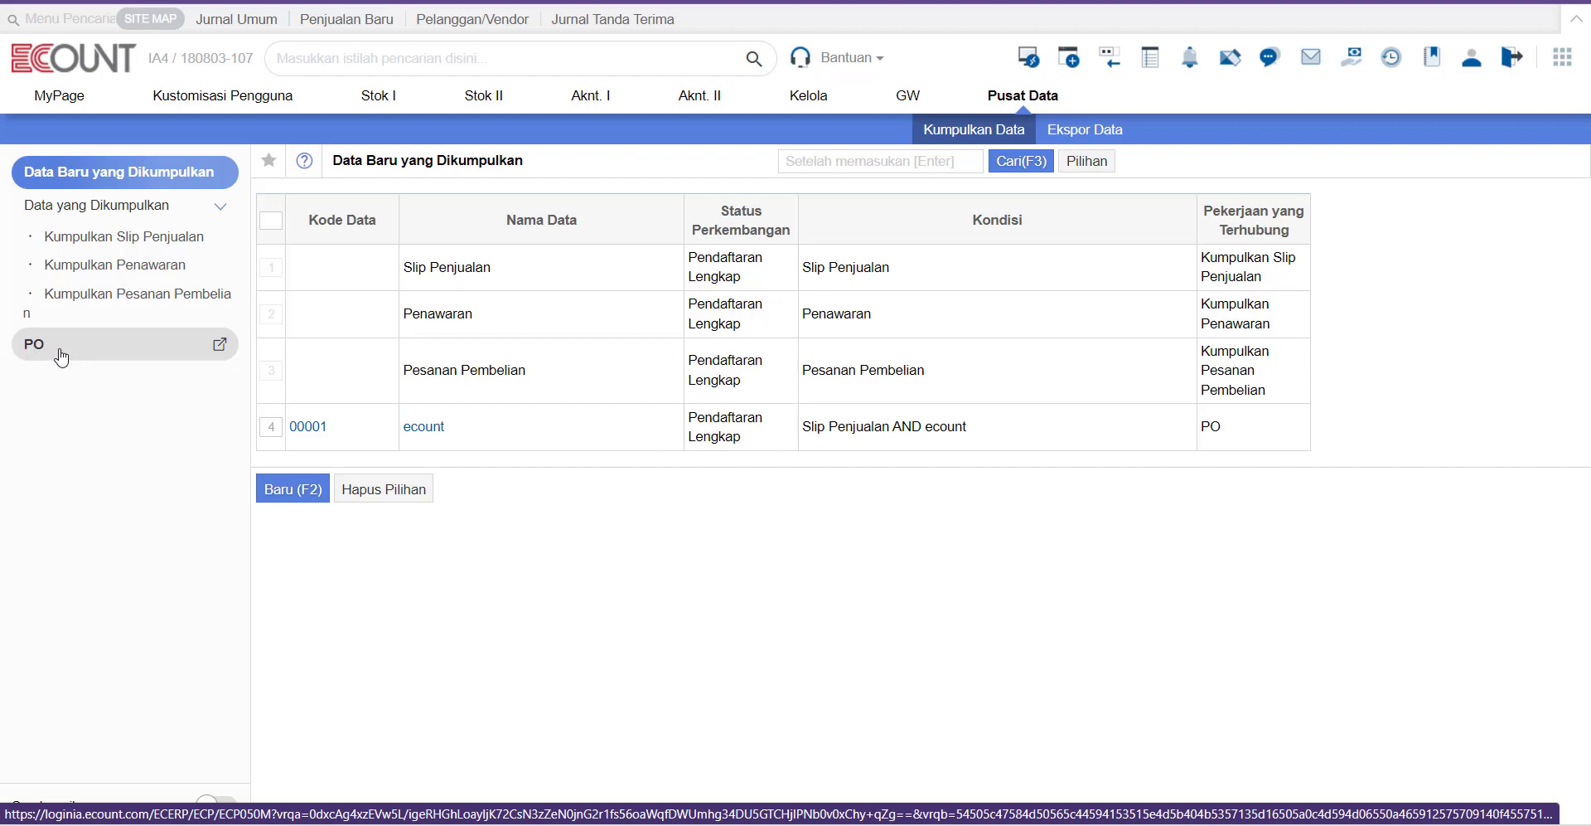
{"action": "left_click", "coordinate": [60, 356]}
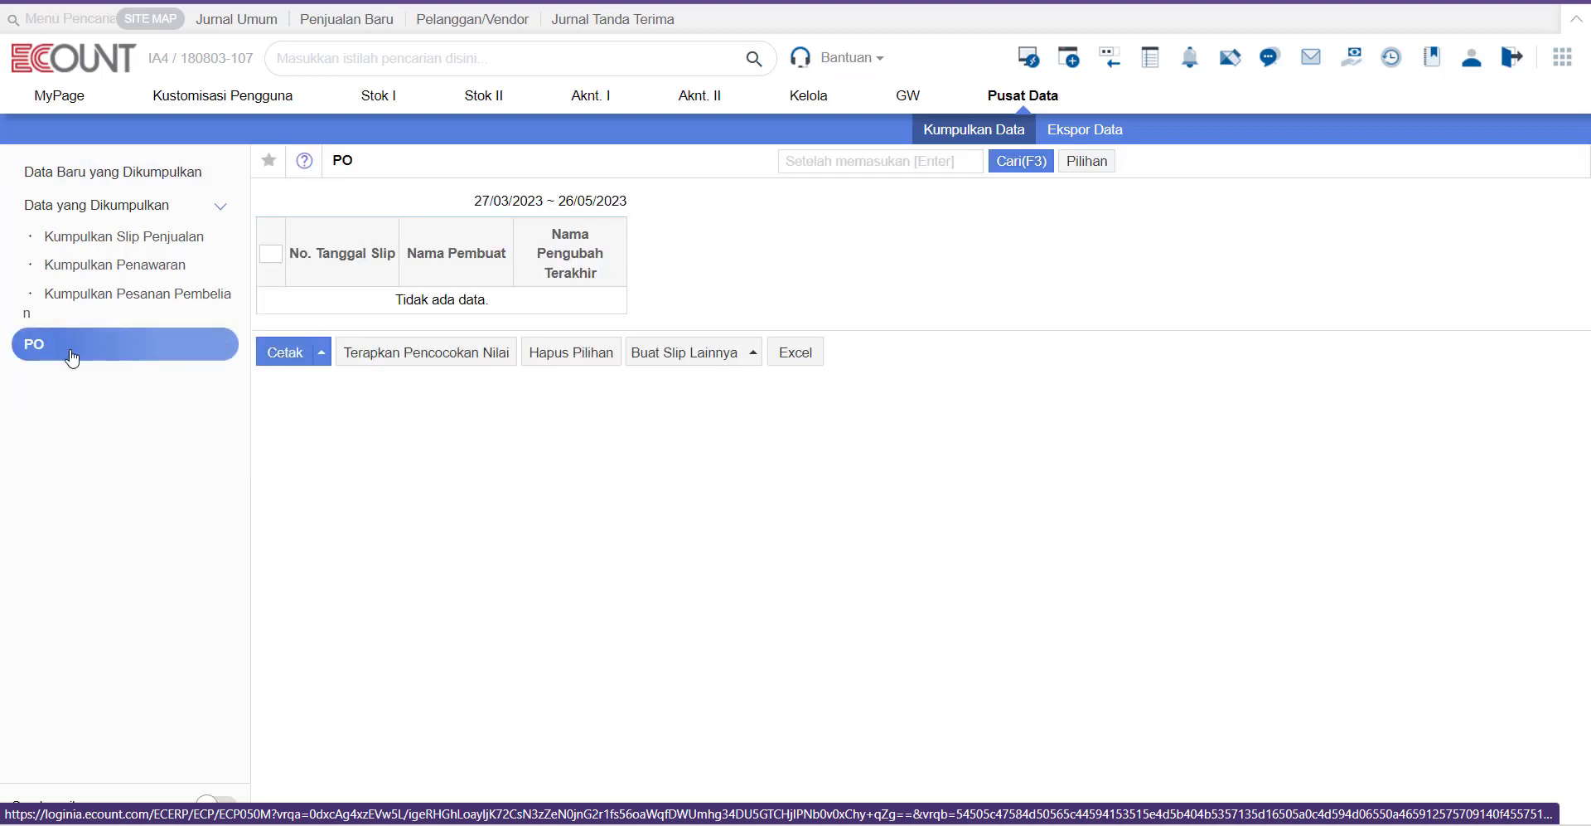
Step: Start a new report template named P for the PO page
{"action": "left_click", "coordinate": [1107, 163]}
{"action": "mouse_move", "coordinate": [1094, 285]}
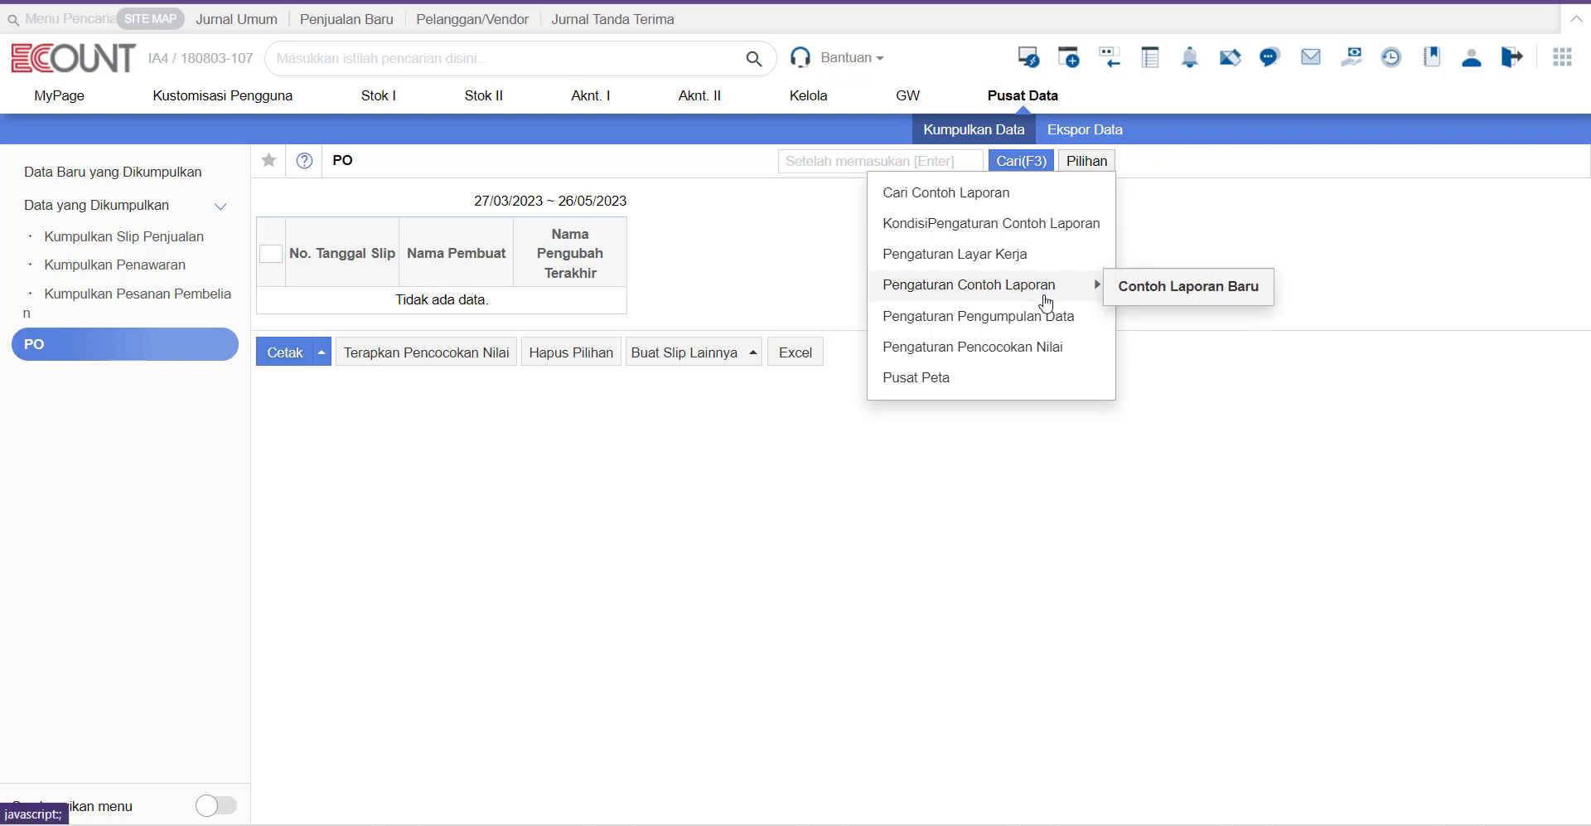
{"action": "left_click", "coordinate": [1165, 290]}
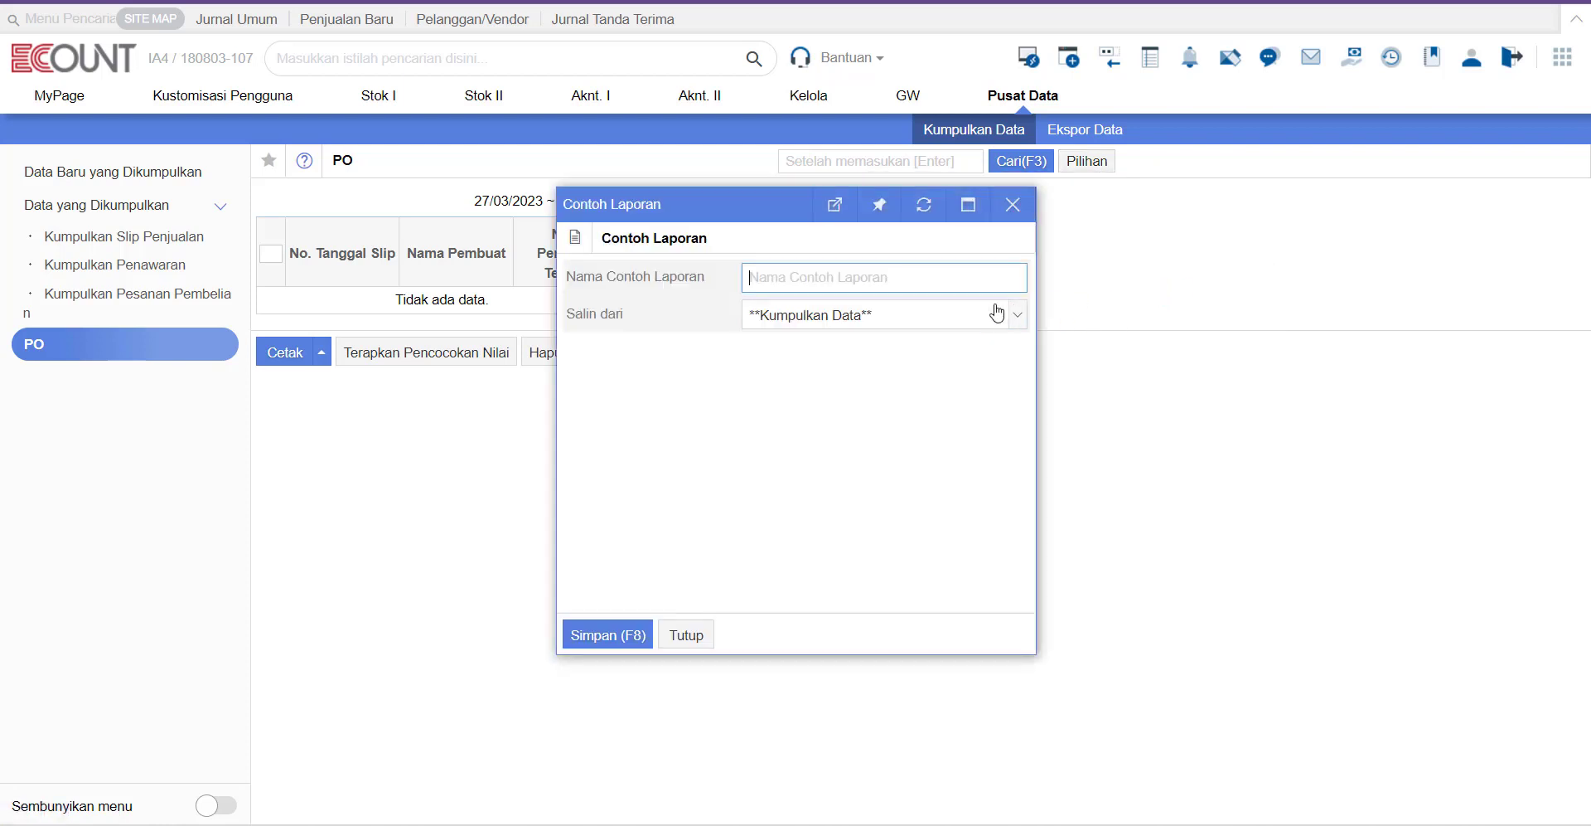
{"action": "type", "text": "PO"}
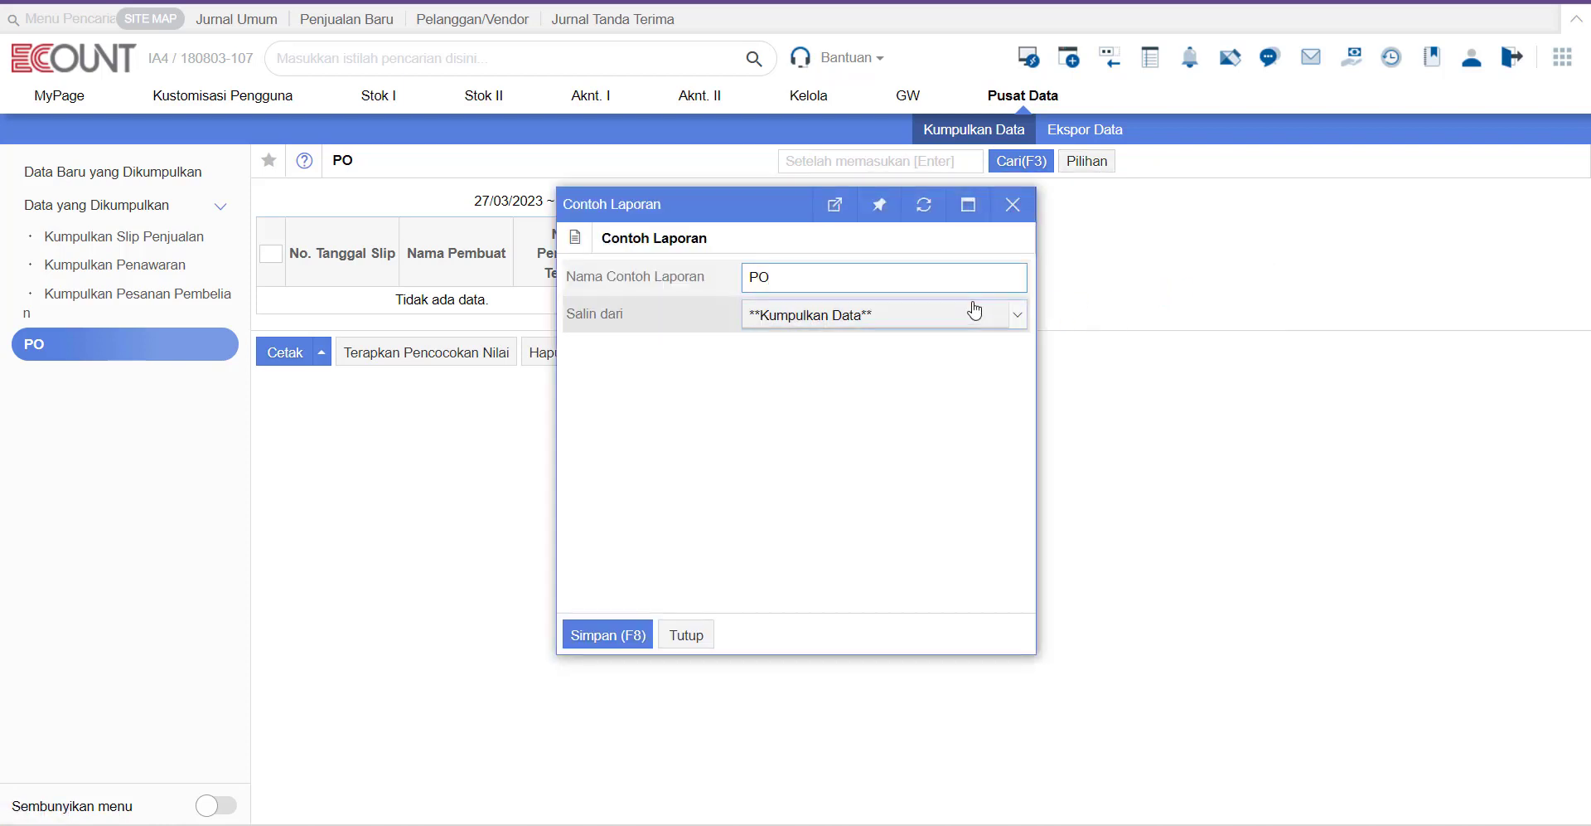
{"action": "left_click", "coordinate": [637, 633]}
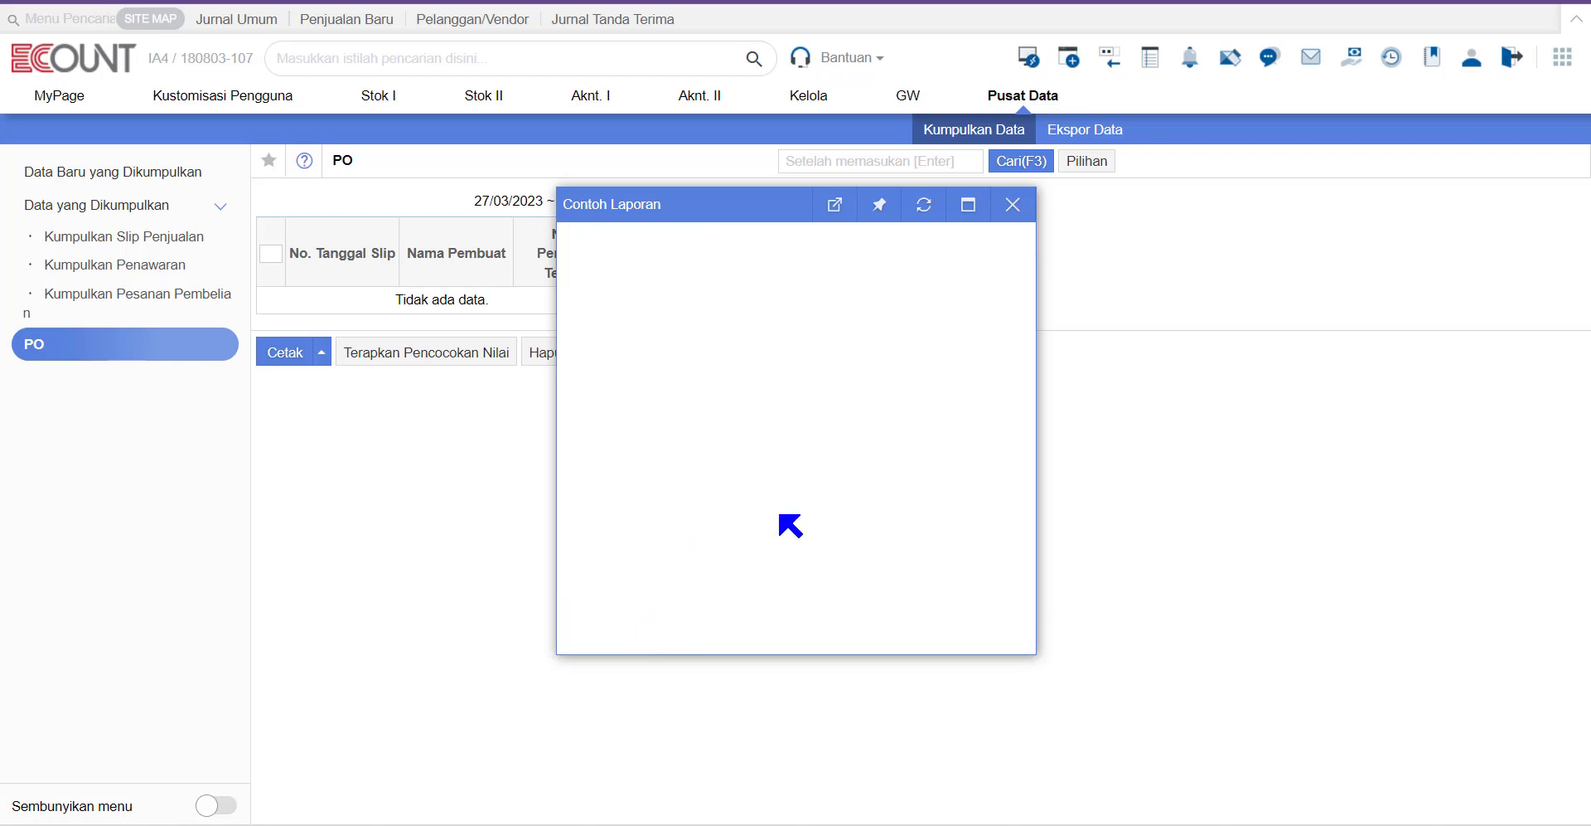
Step: Add Tanggal Slip, Kode/Nama Vendor, Kode/Nama Barang, Kuantitas, Harga and Jumlah sebelum pajak columns, then save
{"action": "left_click", "coordinate": [798, 283]}
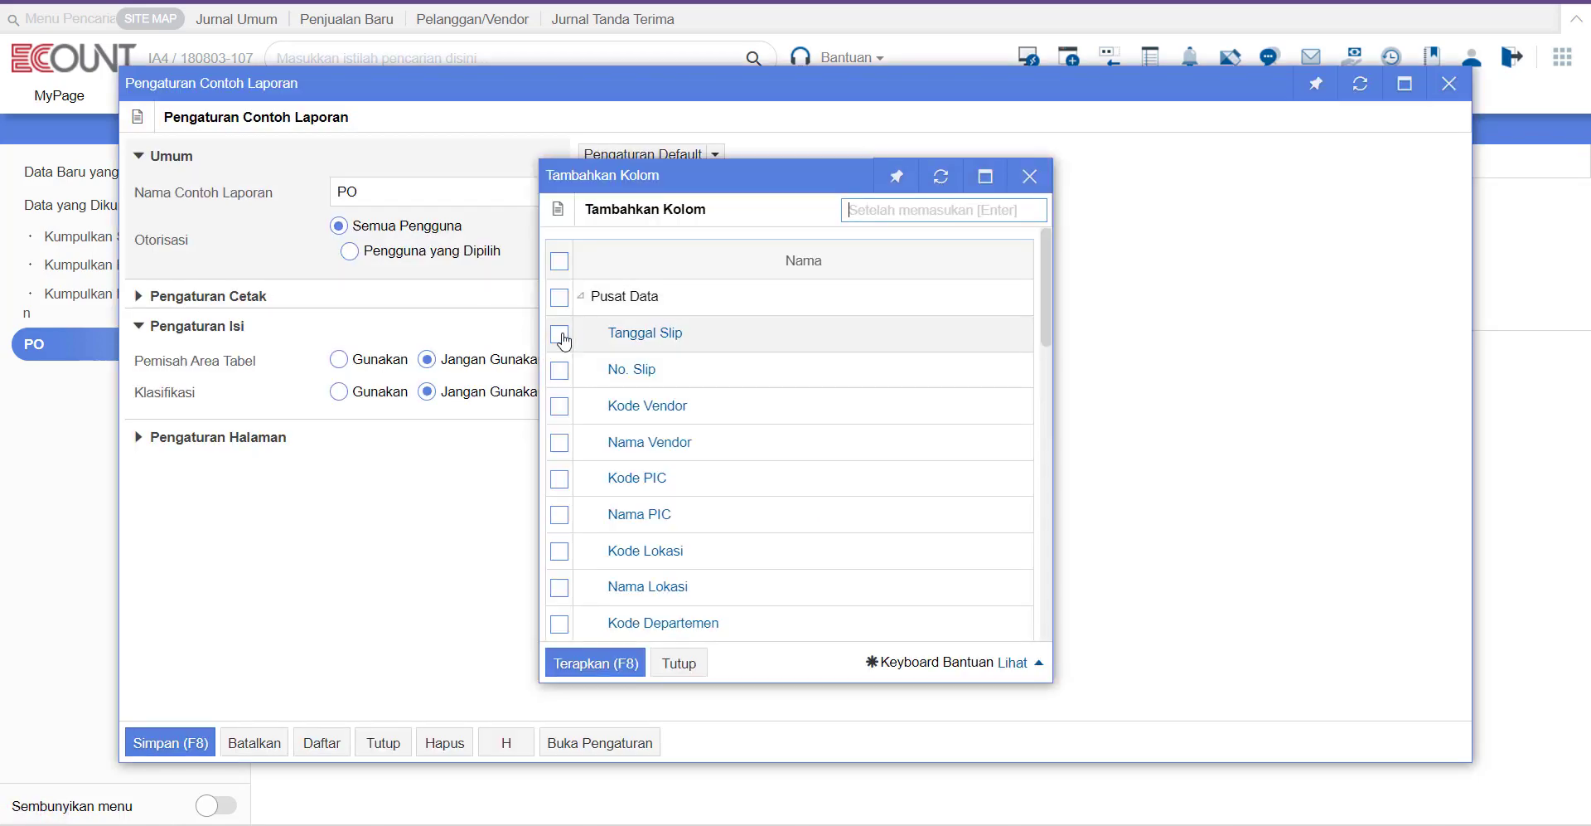
{"action": "left_click", "coordinate": [561, 335]}
{"action": "left_click", "coordinate": [561, 406]}
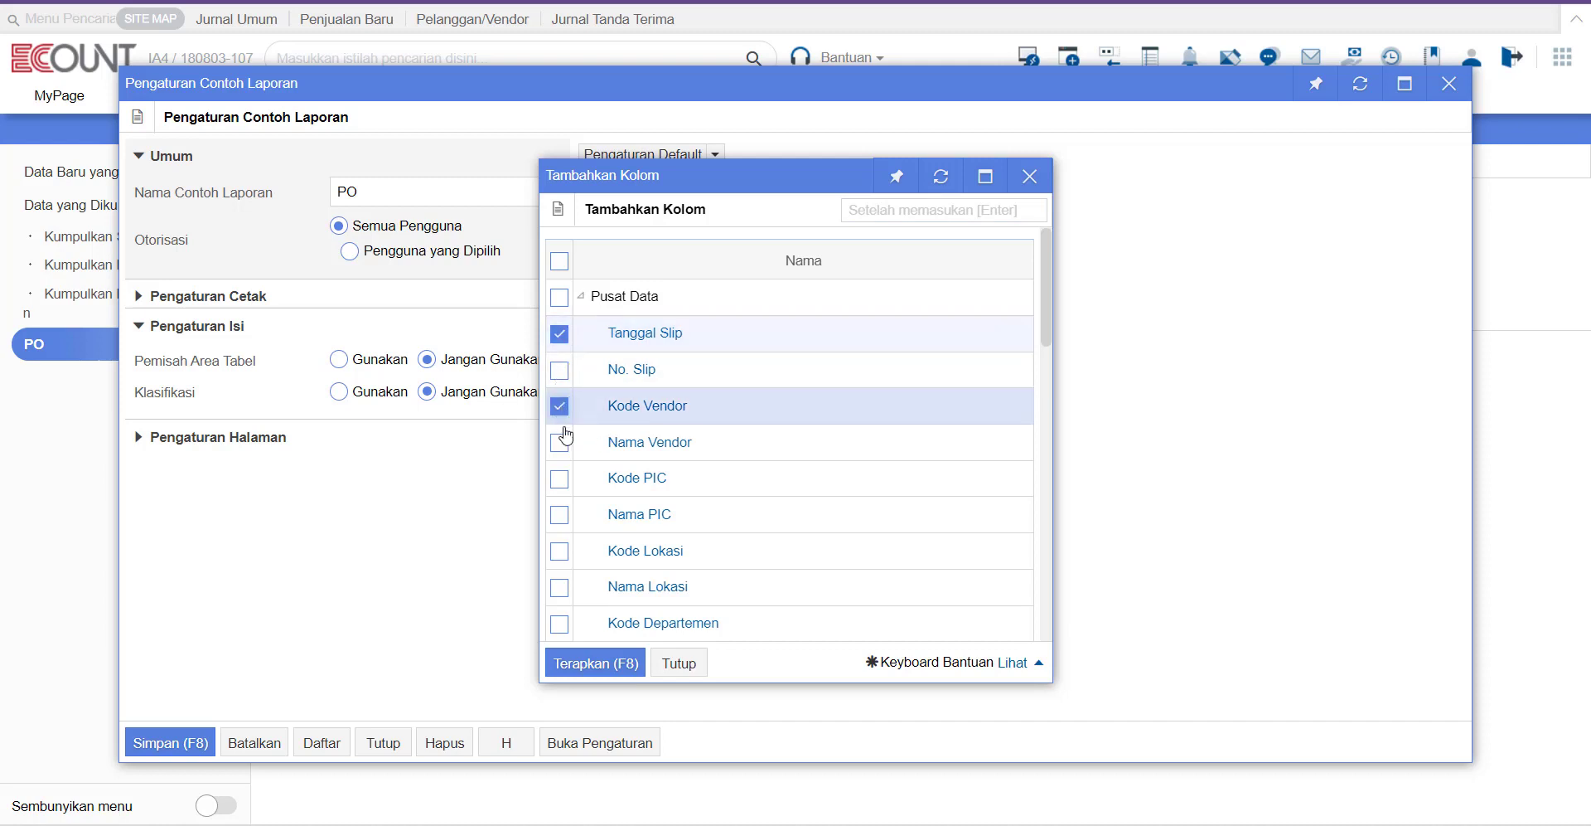
{"action": "left_click", "coordinate": [560, 441]}
{"action": "scroll", "coordinate": [564, 439], "scroll_direction": "down", "scroll_amount": 3}
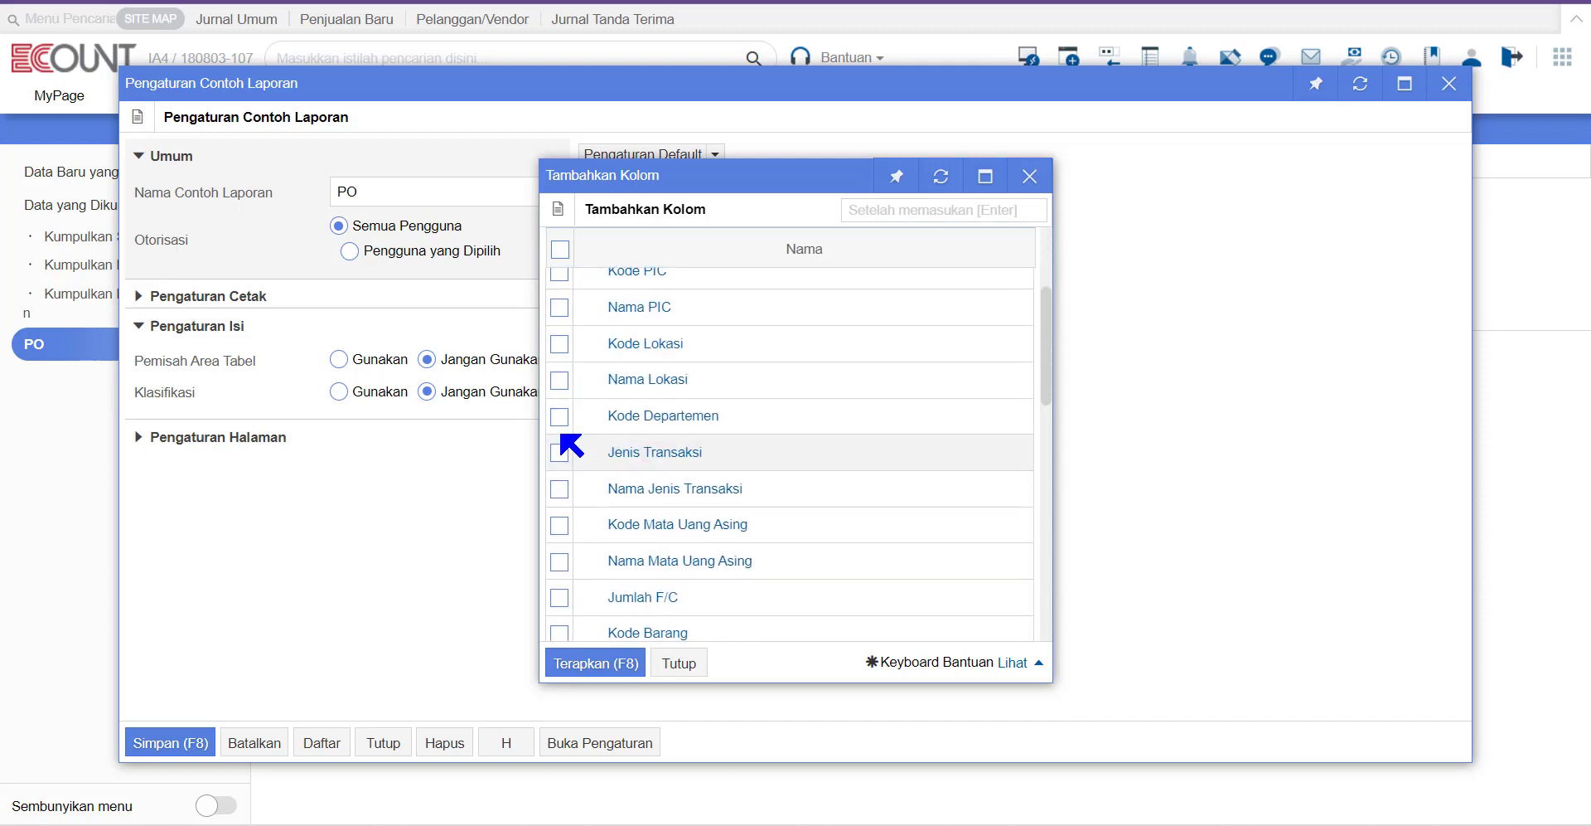
{"action": "scroll", "coordinate": [568, 444], "scroll_direction": "down", "scroll_amount": 5}
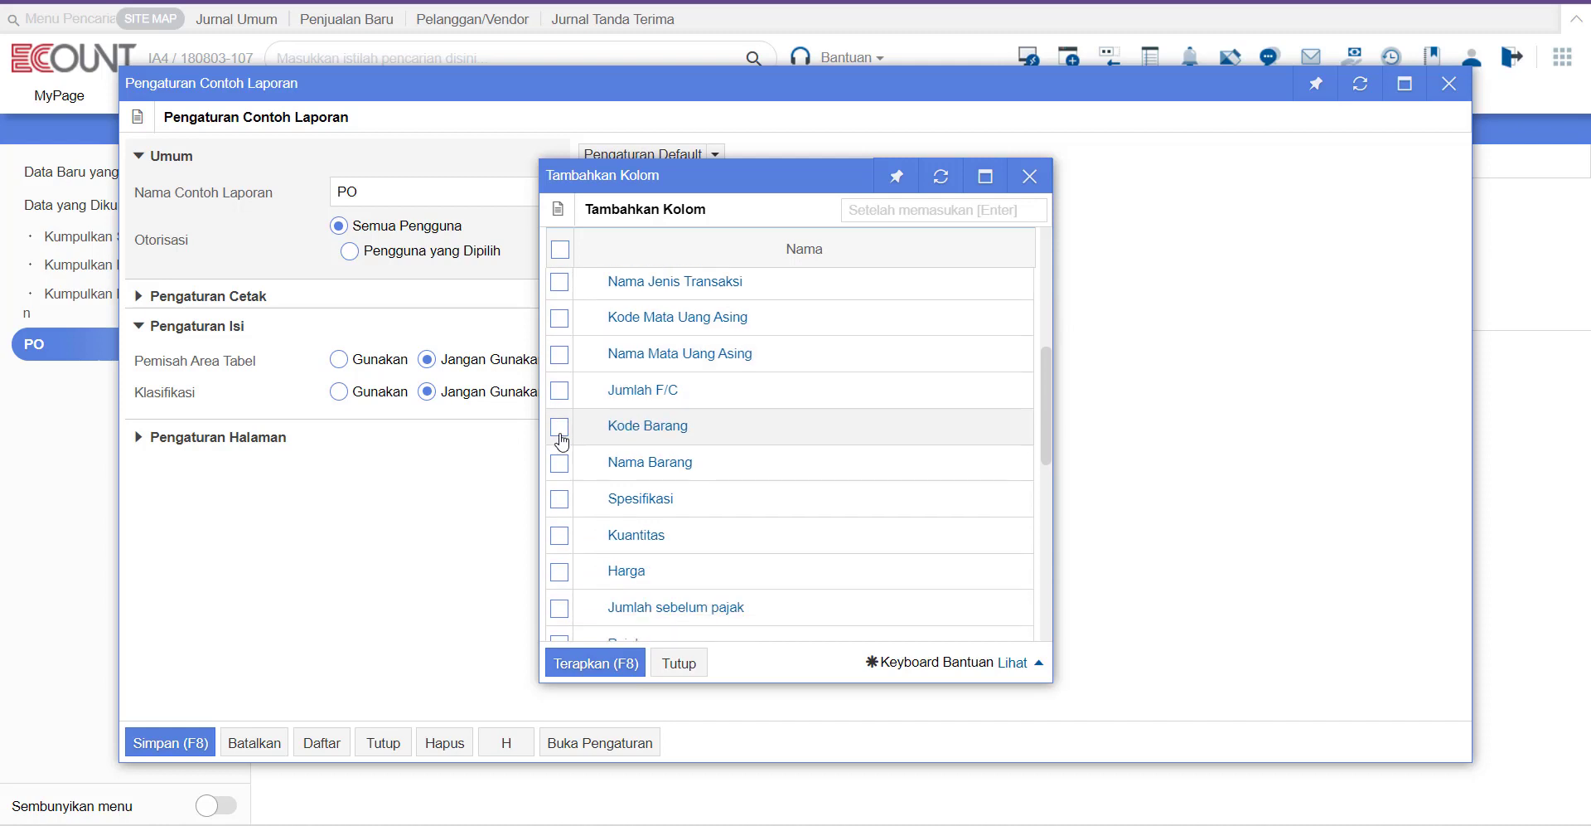
{"action": "left_click", "coordinate": [560, 427]}
{"action": "left_click", "coordinate": [560, 463]}
{"action": "left_click", "coordinate": [559, 535]}
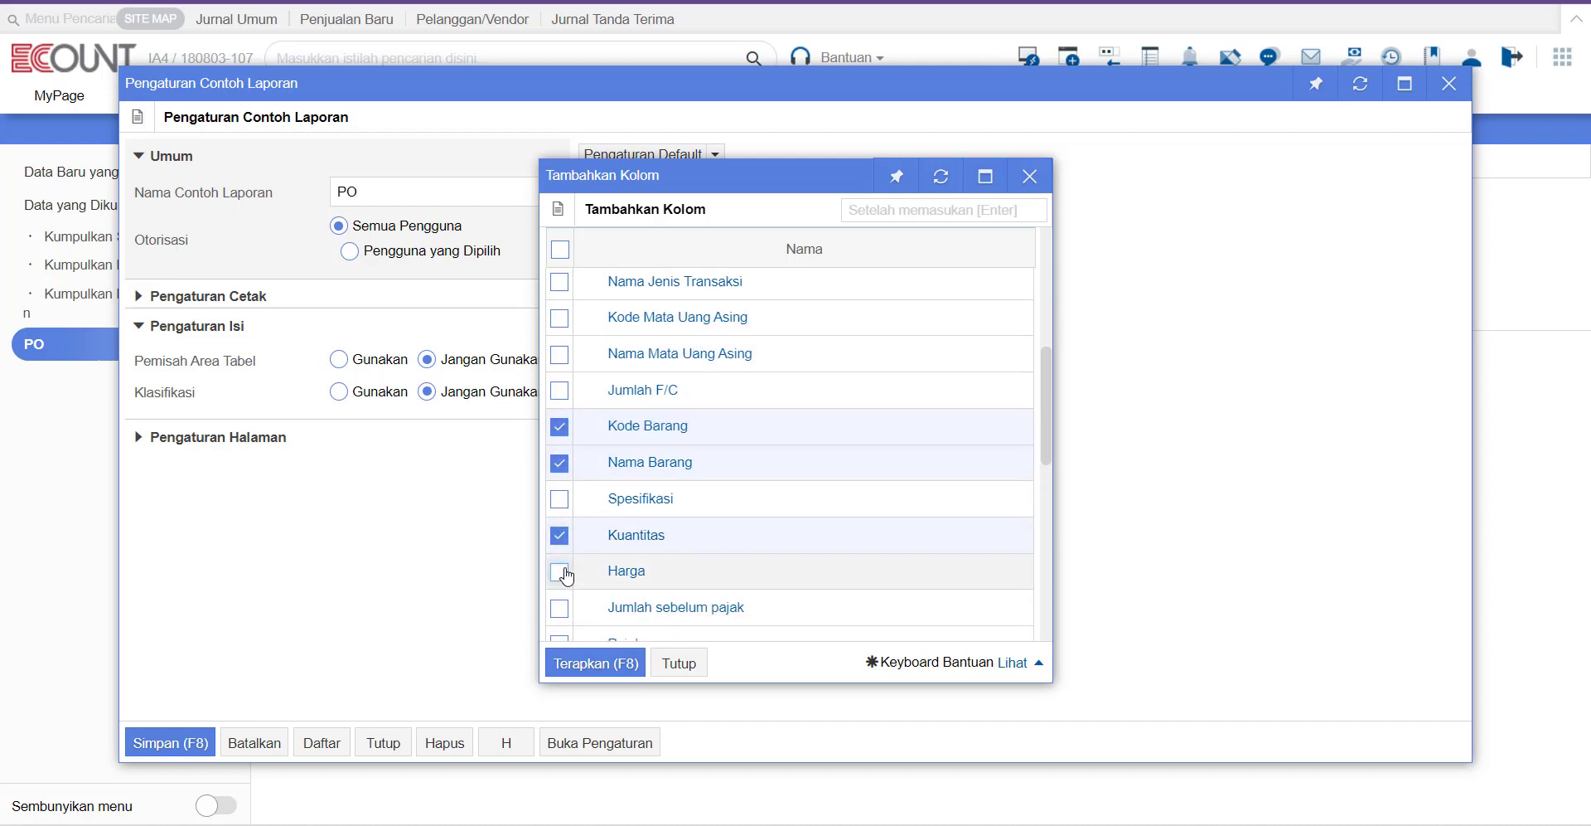
{"action": "left_click", "coordinate": [560, 572]}
{"action": "left_click", "coordinate": [560, 607]}
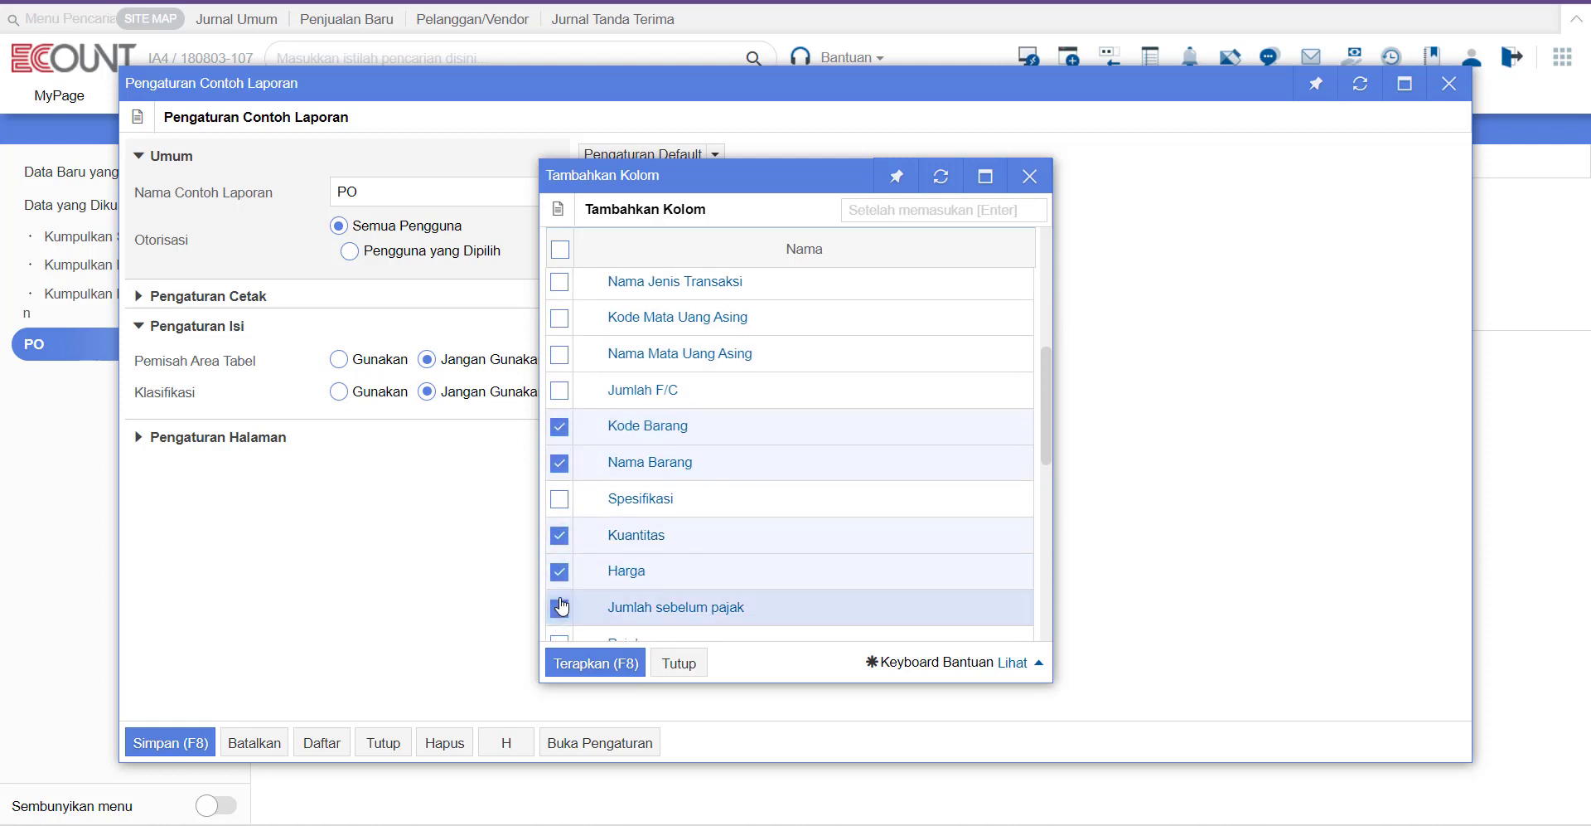
{"action": "left_click", "coordinate": [603, 666]}
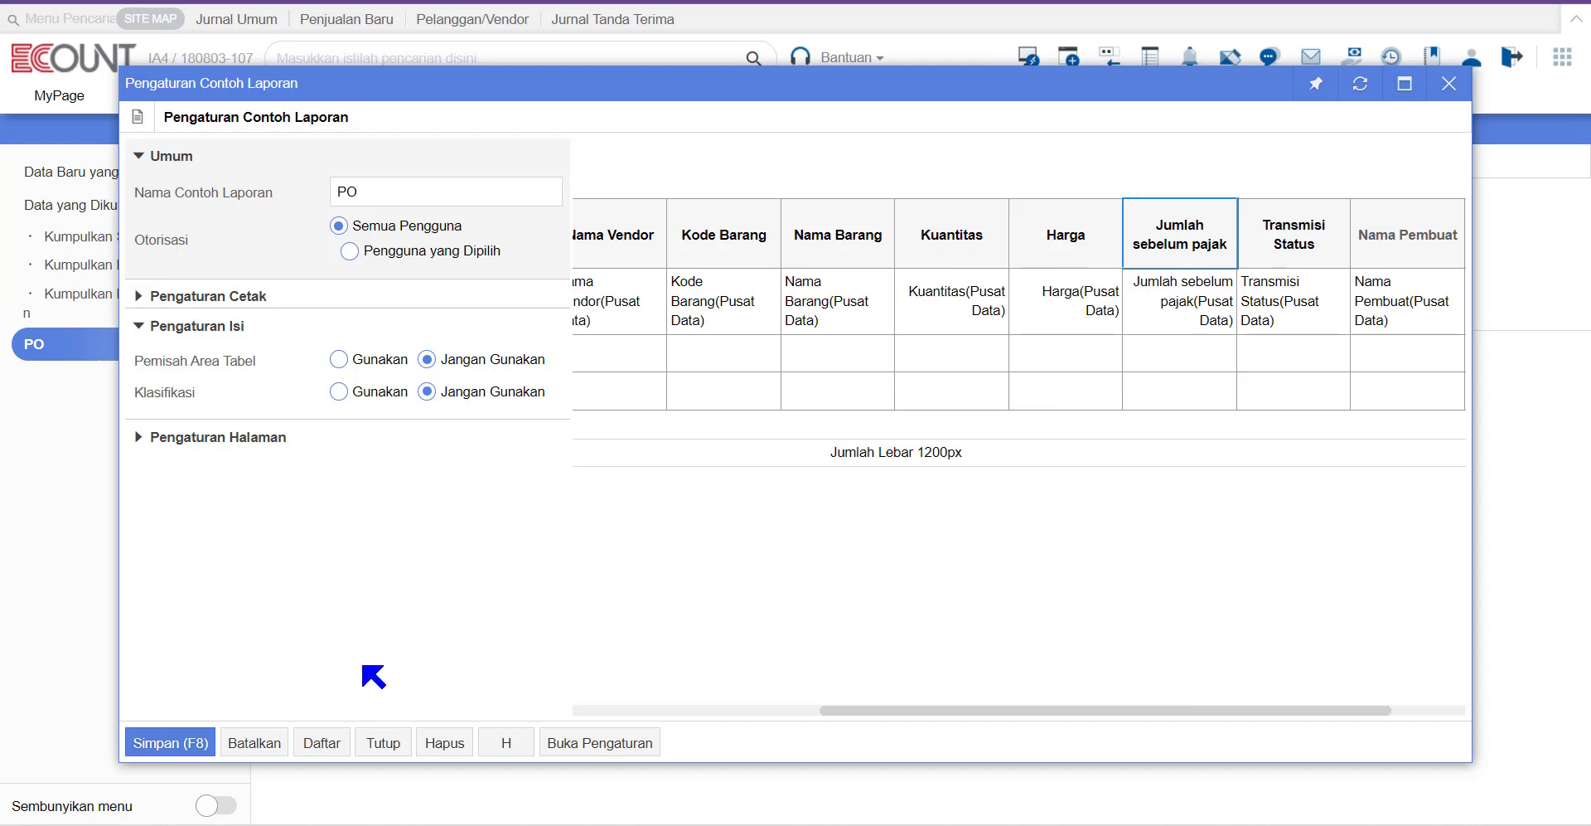
{"action": "left_click", "coordinate": [171, 741]}
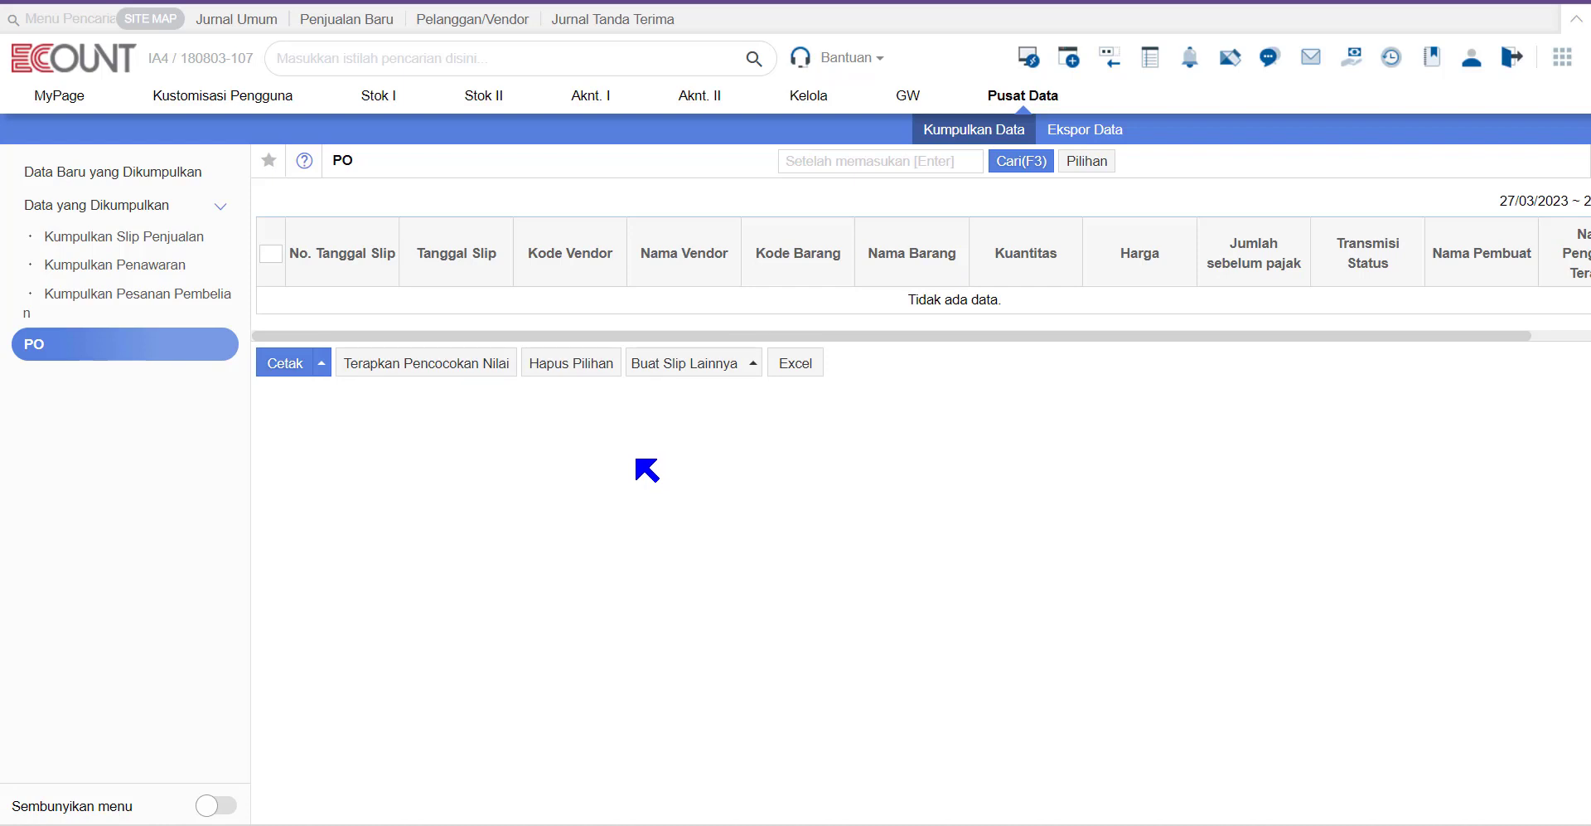
Step: Map the collected Nama Barang [Spesifikasi] to the sales slip's Nama Barang [Spesifikasi] field
{"action": "left_click", "coordinate": [1094, 163]}
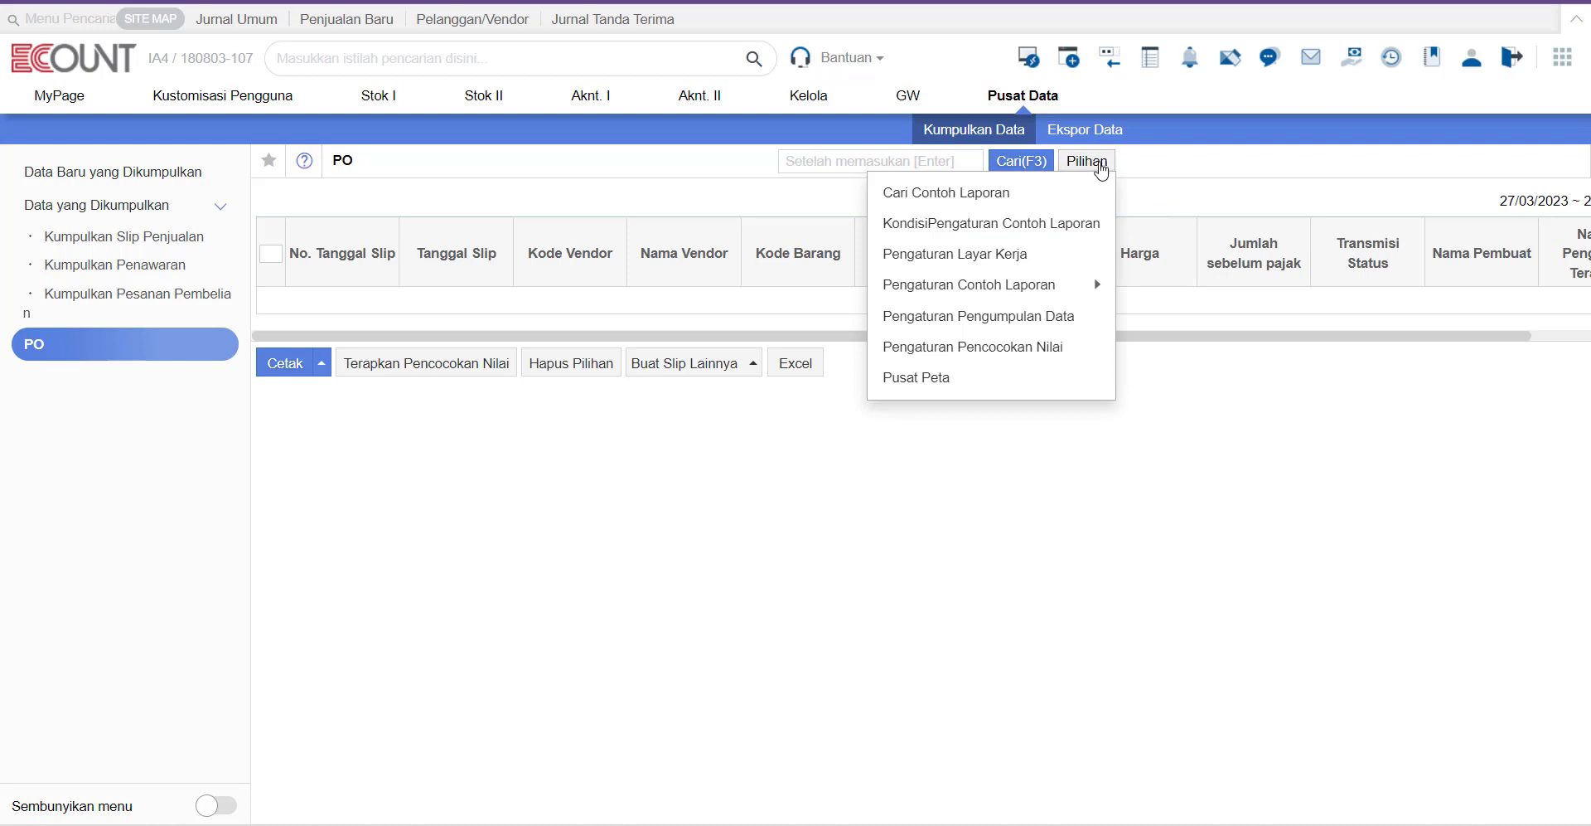
{"action": "left_click", "coordinate": [1008, 321]}
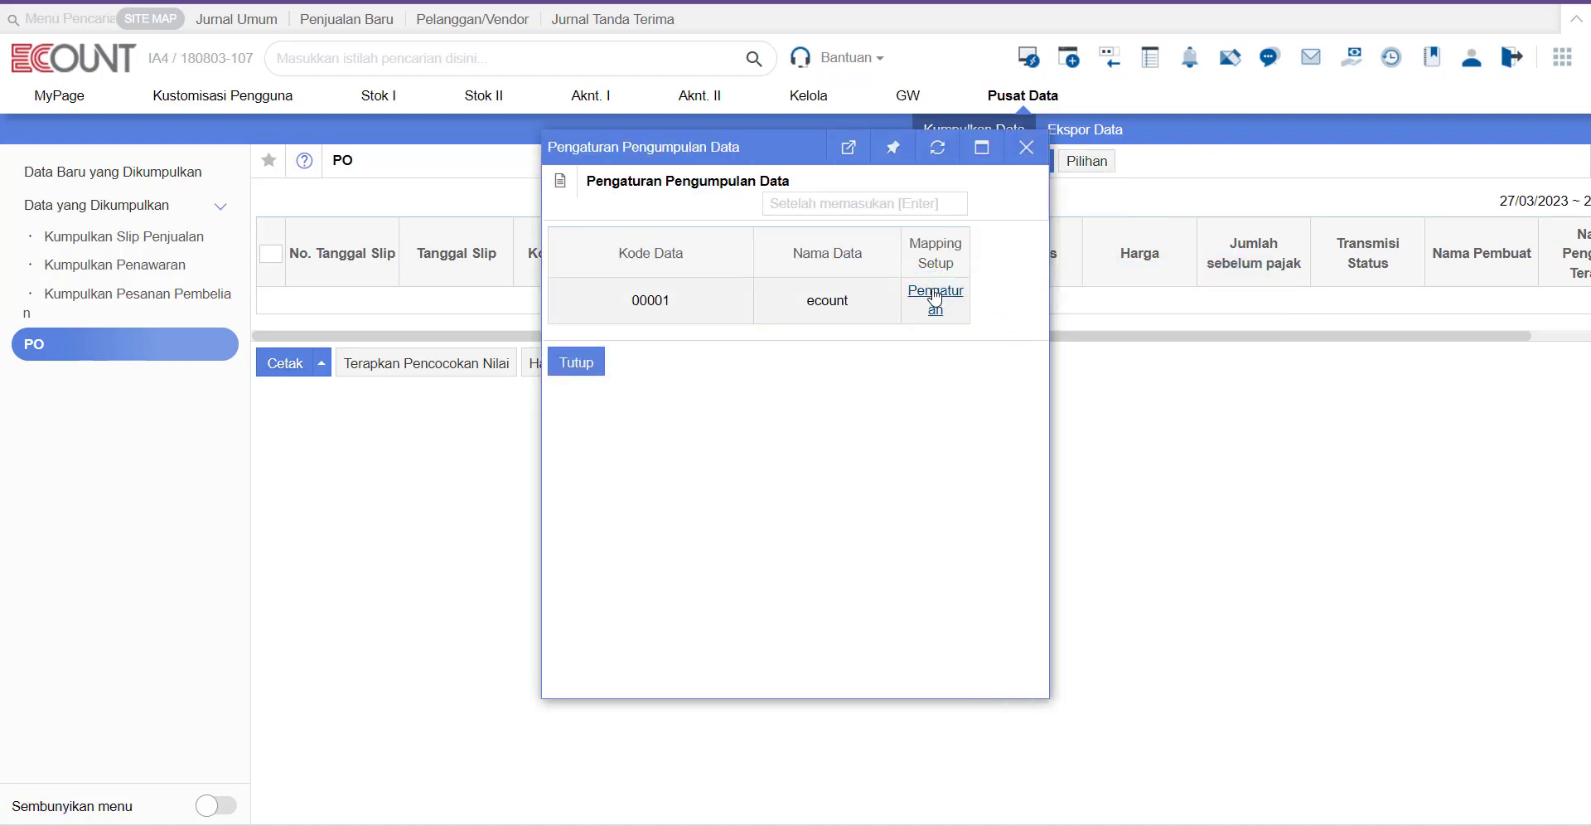
{"action": "left_click", "coordinate": [935, 299]}
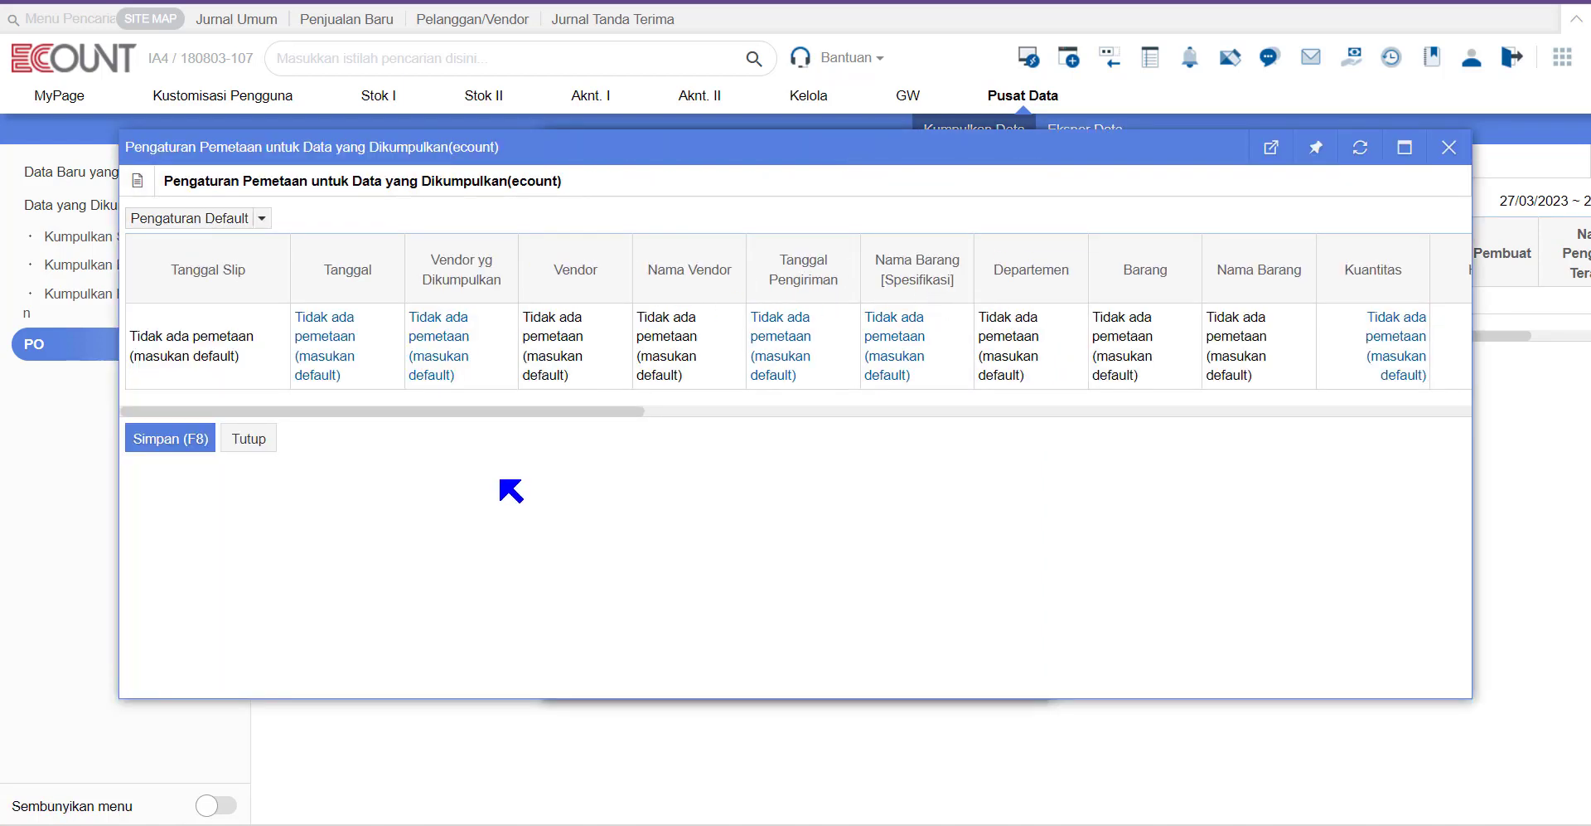
{"action": "left_click", "coordinate": [905, 352]}
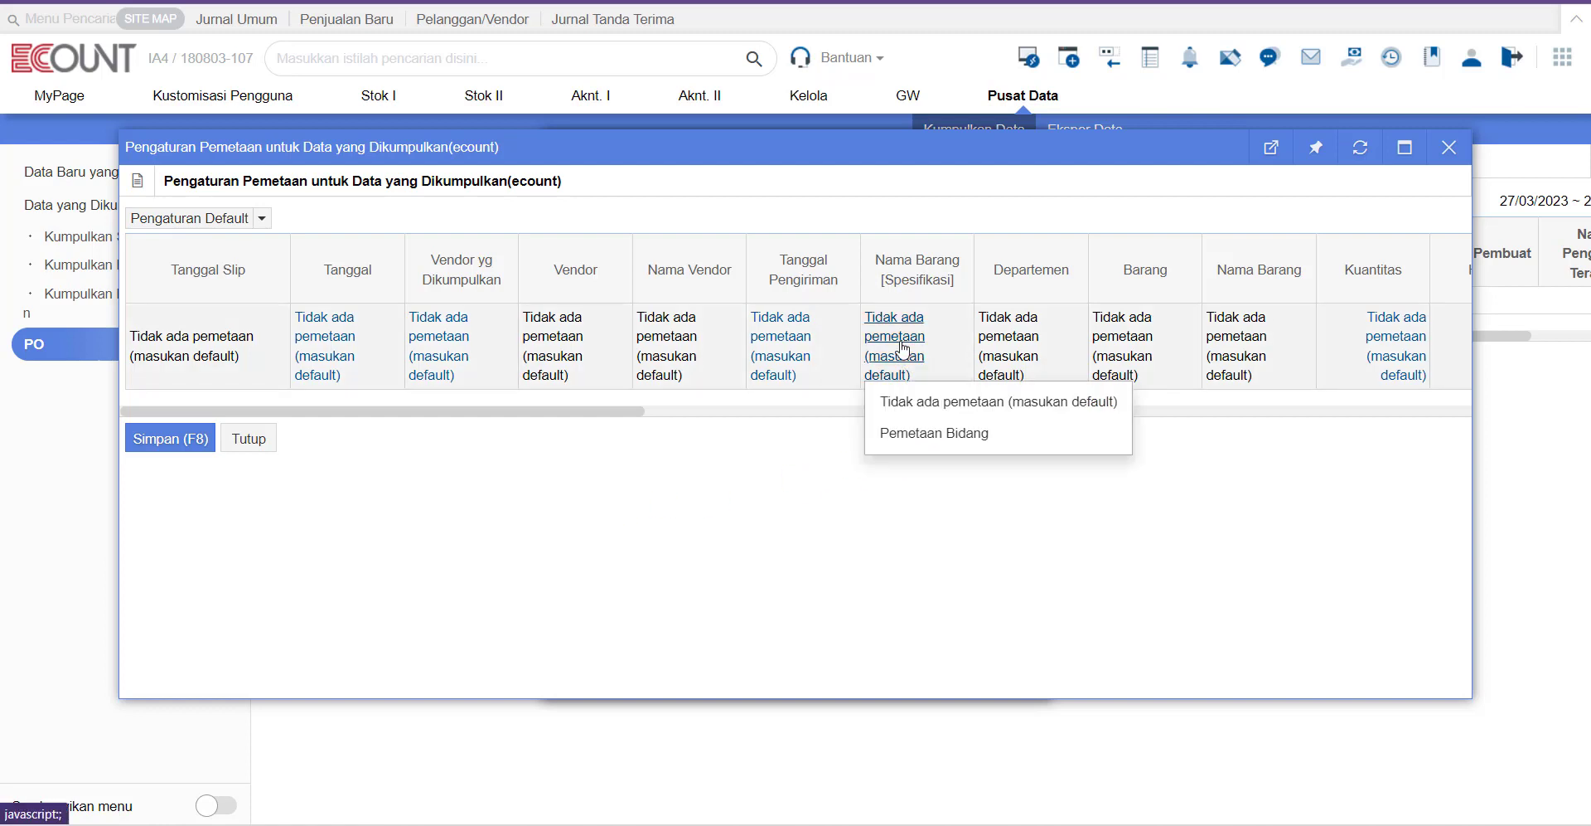
{"action": "left_click", "coordinate": [935, 433]}
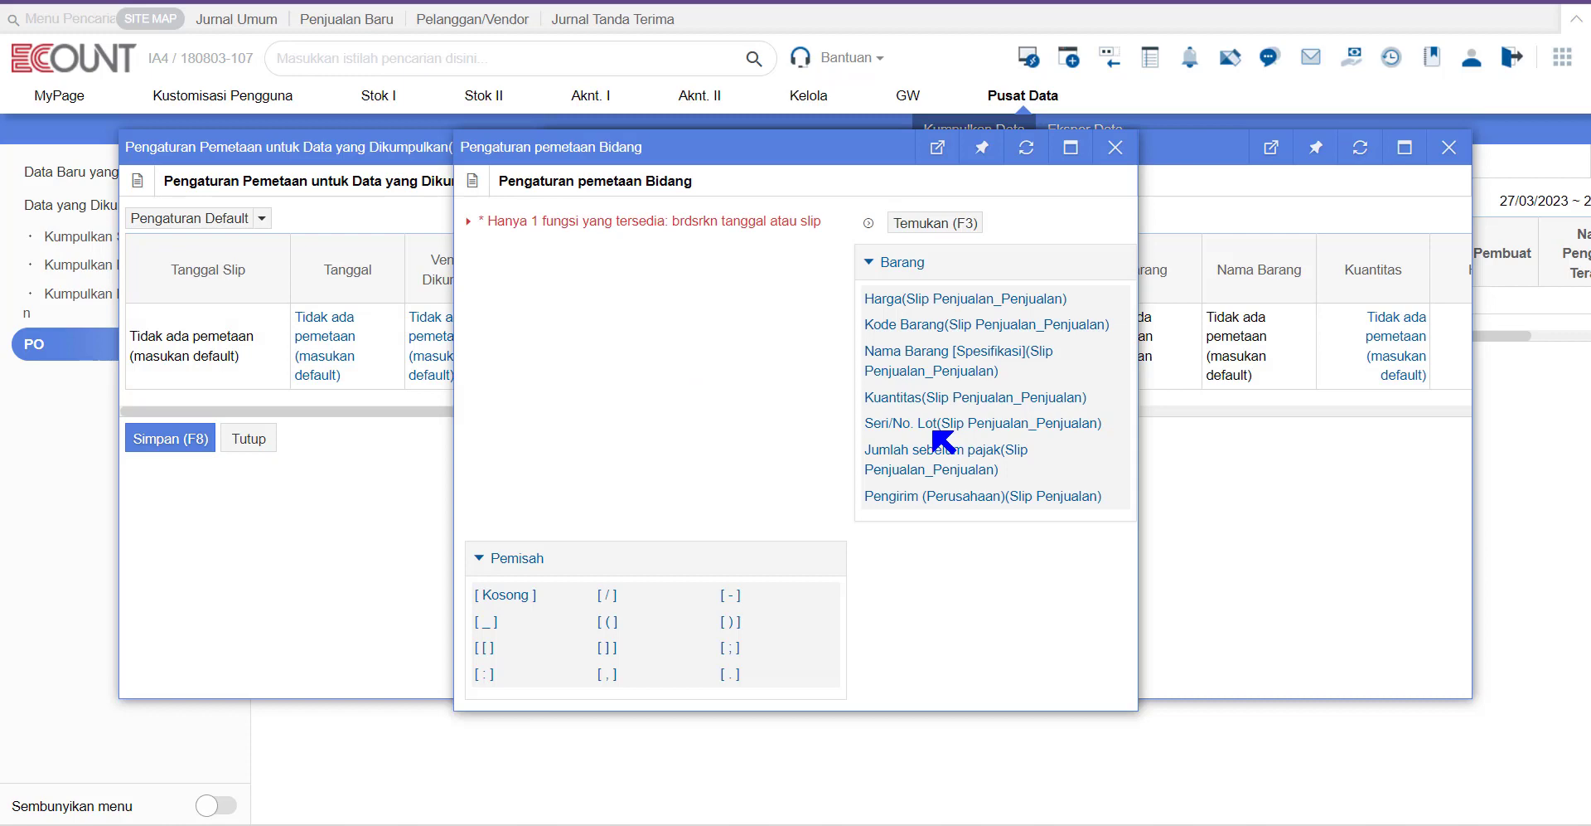
{"action": "left_click", "coordinate": [1005, 286]}
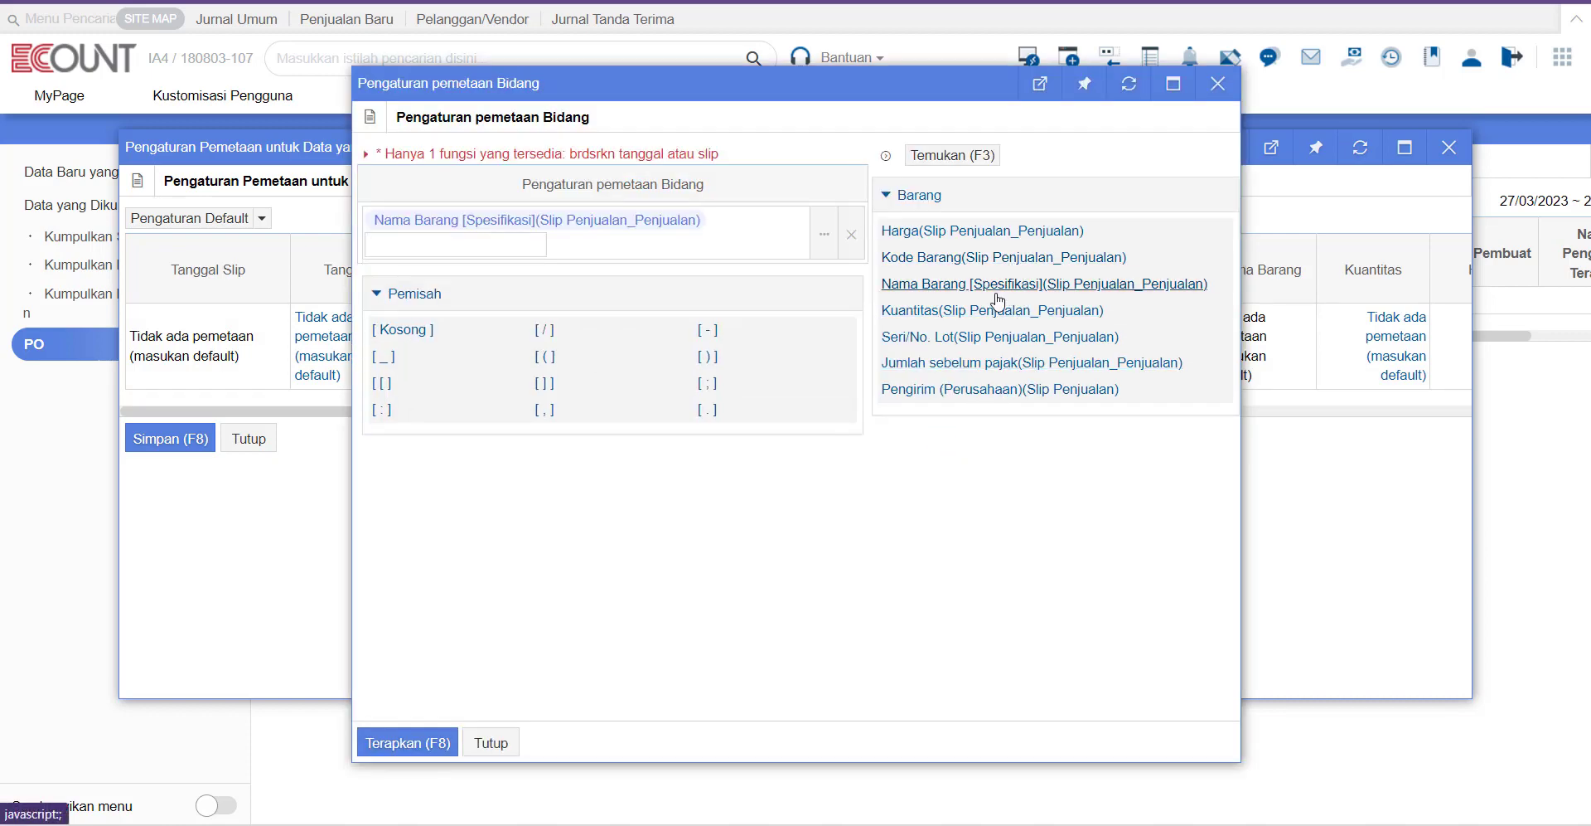
{"action": "left_click", "coordinate": [407, 742]}
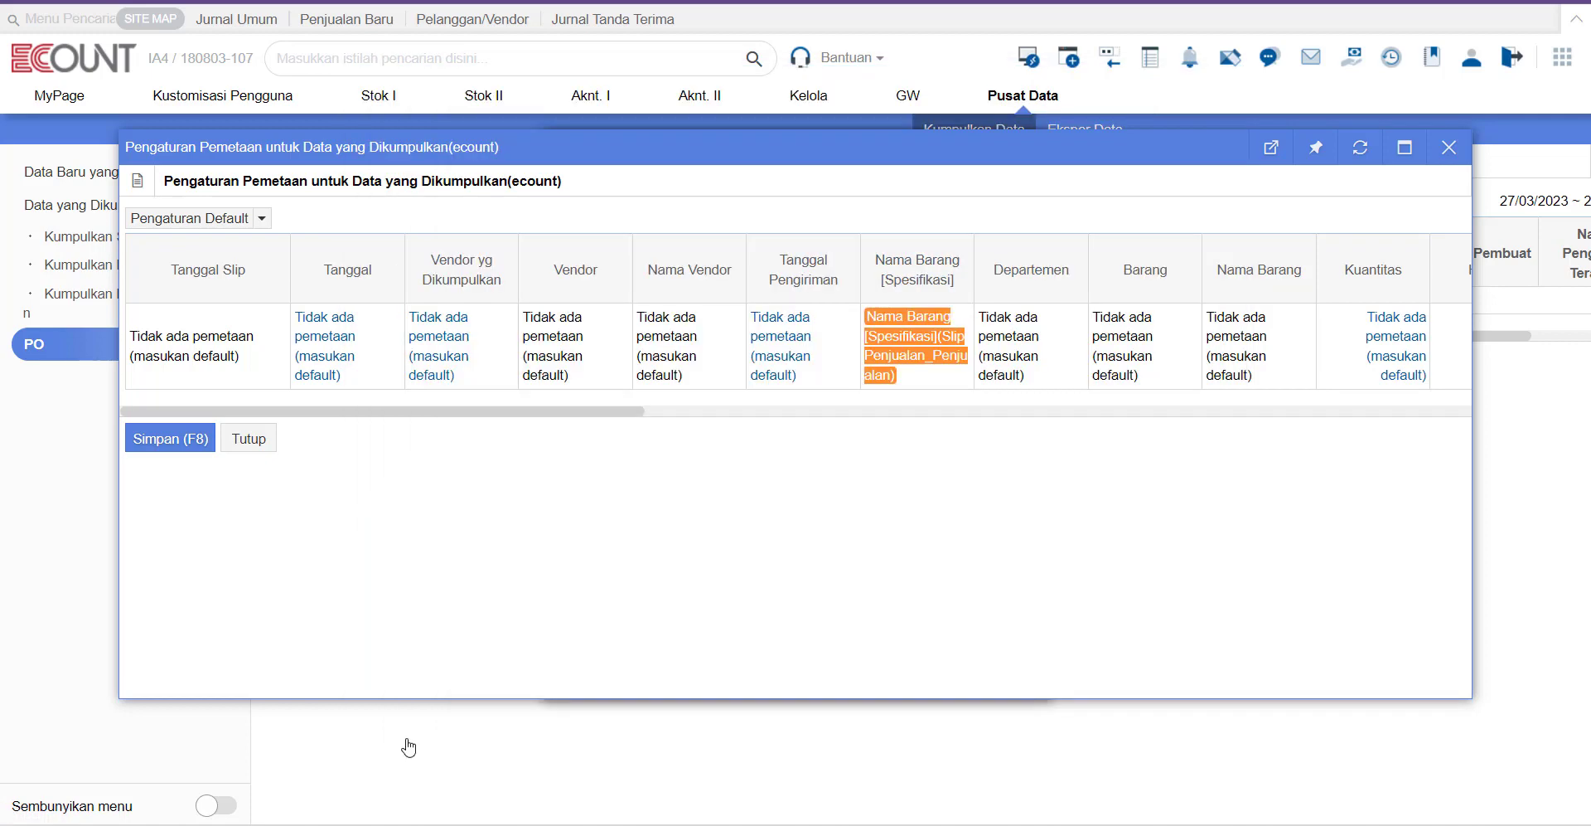
Step: Map Kuantitas, Harga and Jumlah sebelum pajak to their fields, then save and close the settings
{"action": "left_click_drag", "start_coordinate": [639, 414], "coordinate": [860, 430]}
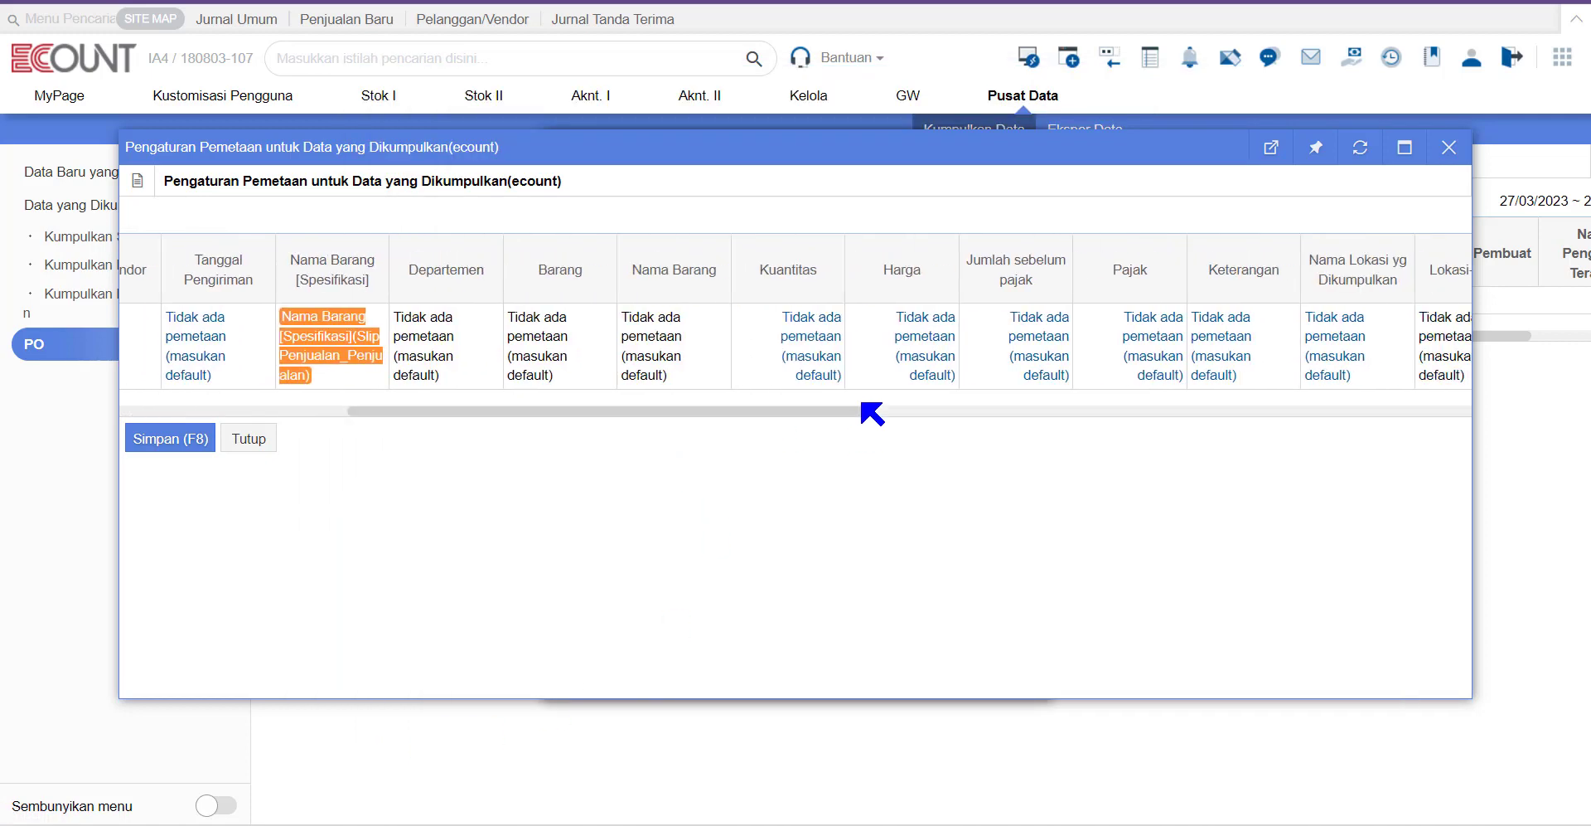
{"action": "left_click", "coordinate": [831, 363]}
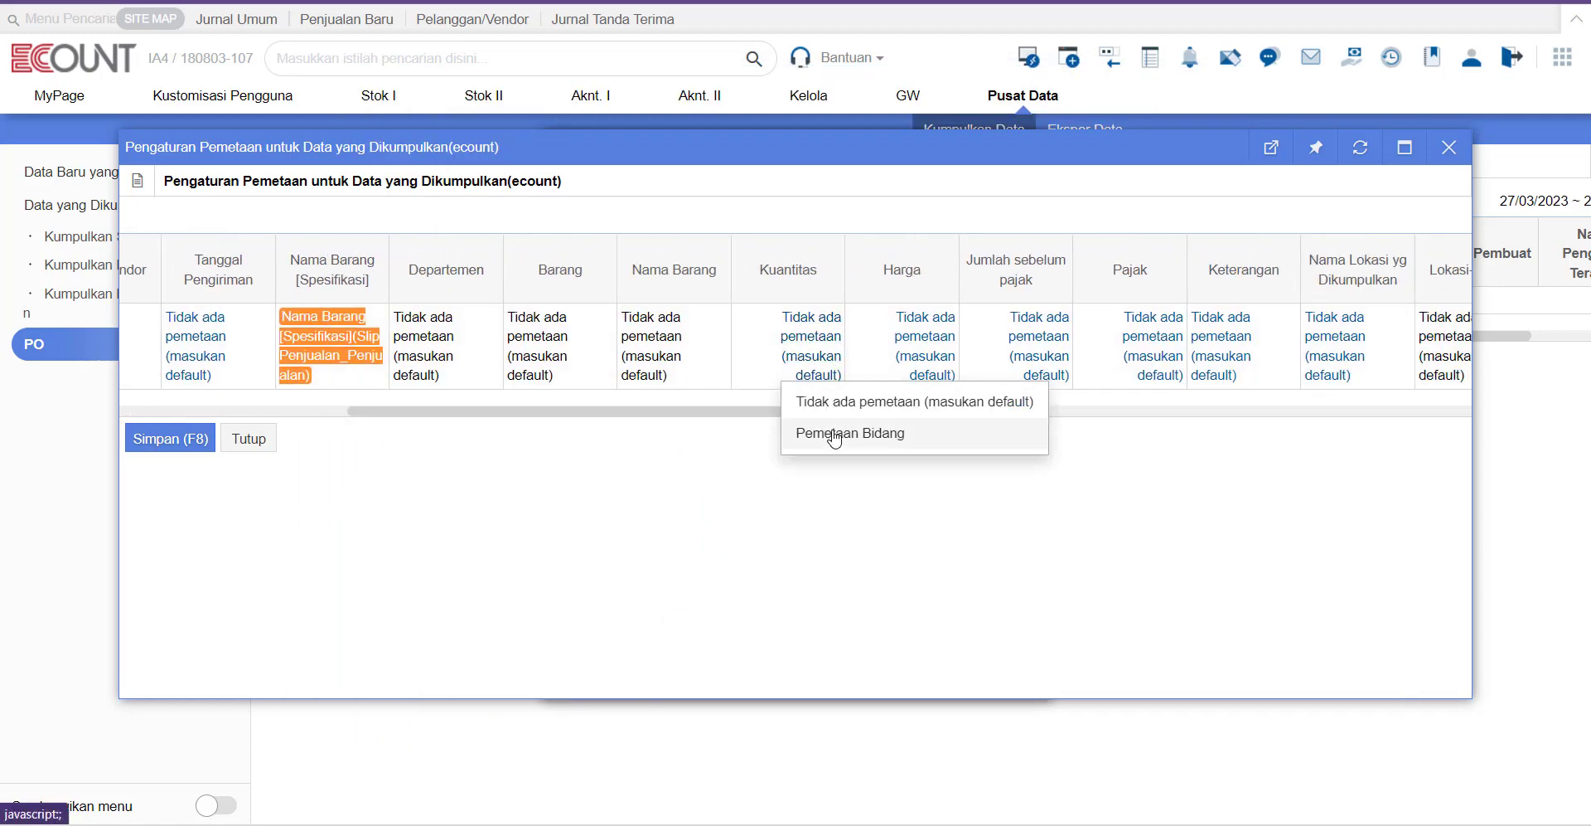
{"action": "left_click", "coordinate": [835, 435]}
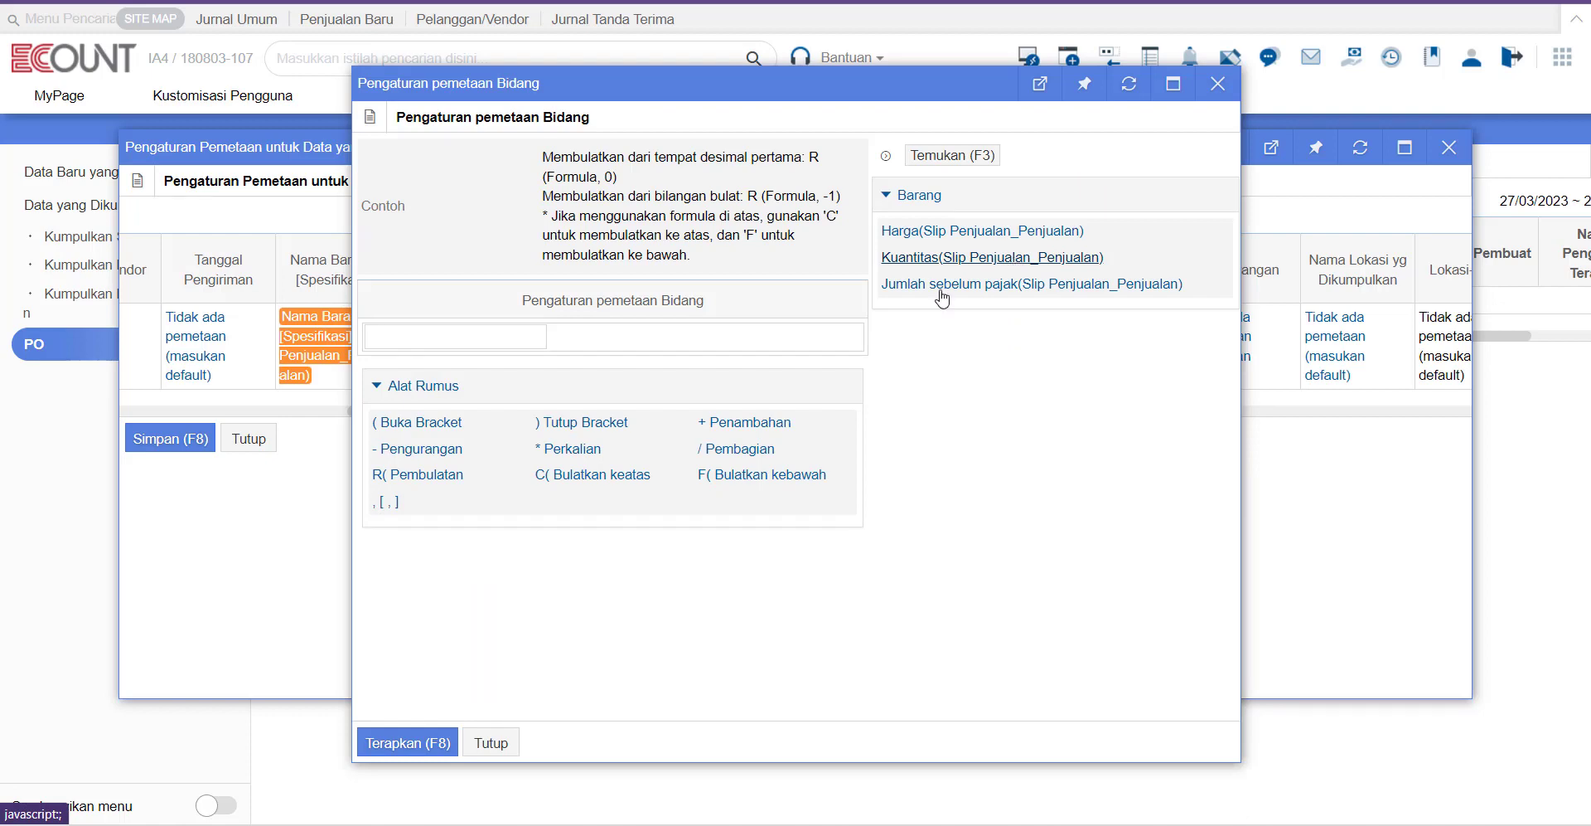
{"action": "left_click", "coordinate": [406, 744]}
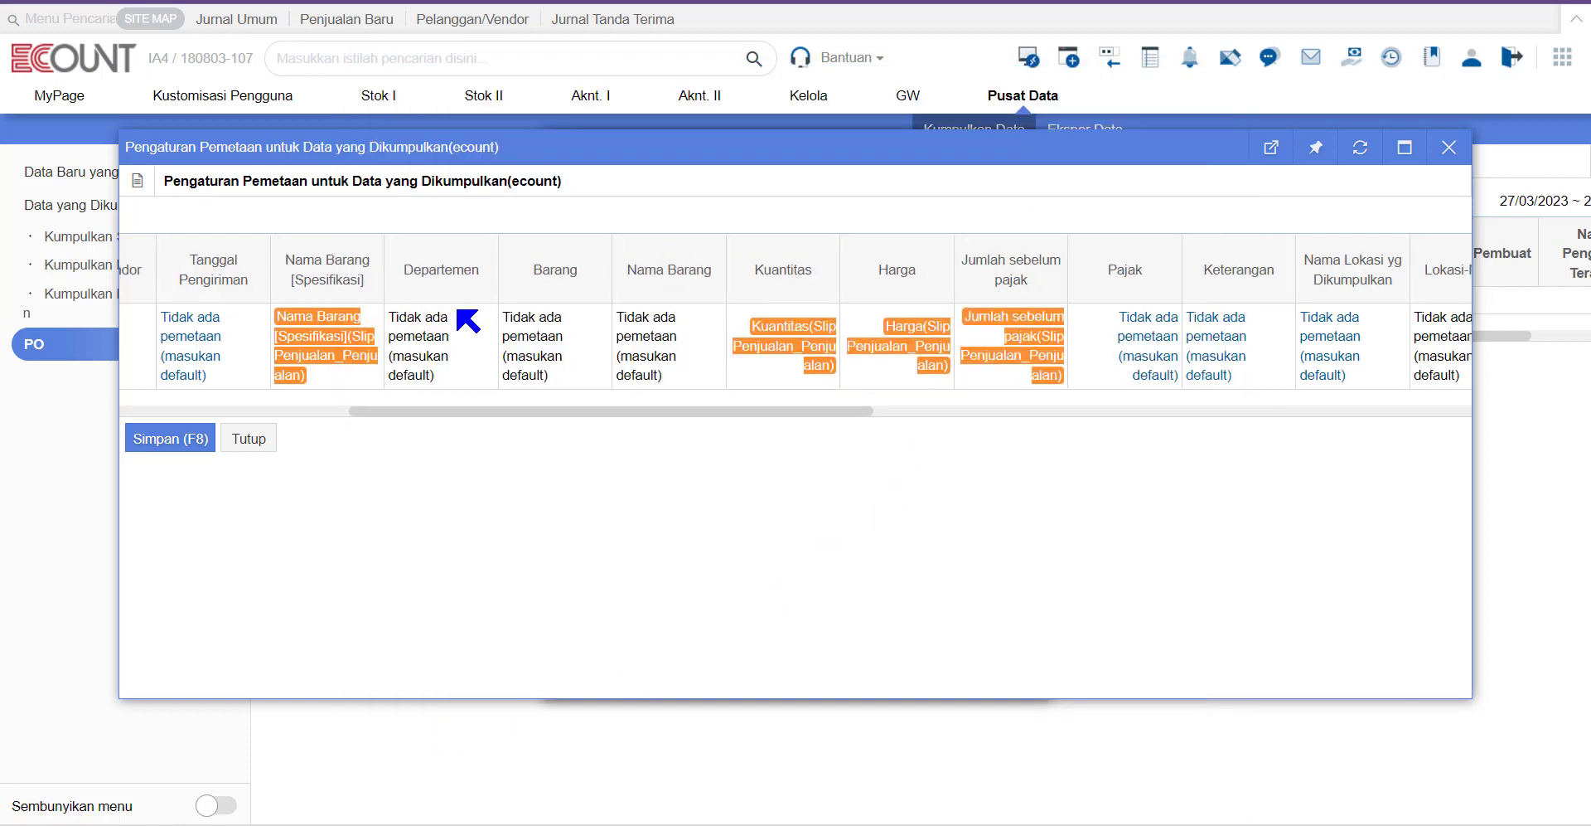
{"action": "left_click", "coordinate": [170, 443]}
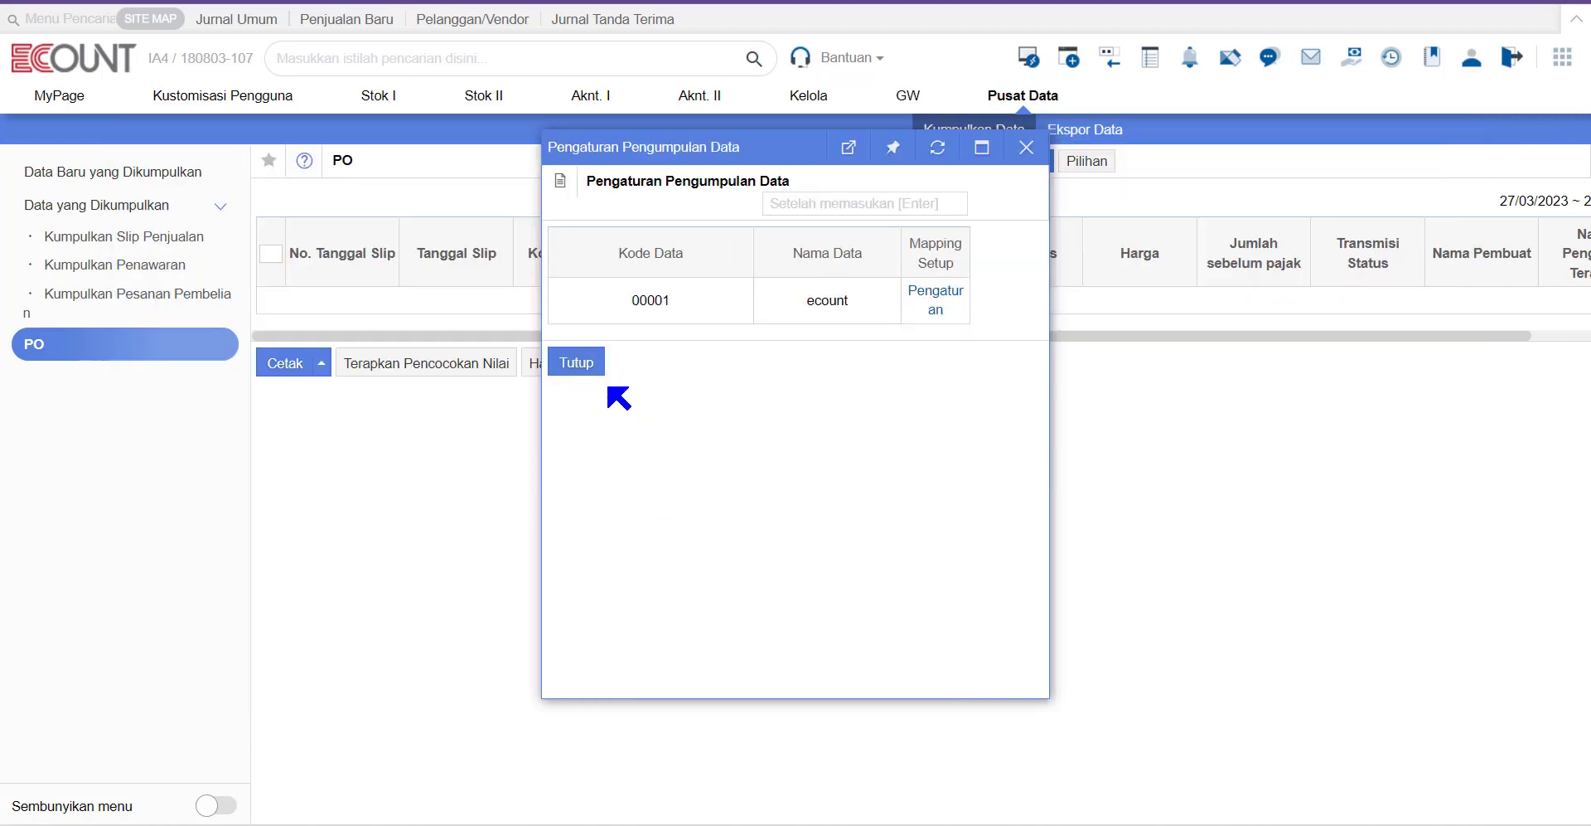
{"action": "left_click", "coordinate": [593, 373]}
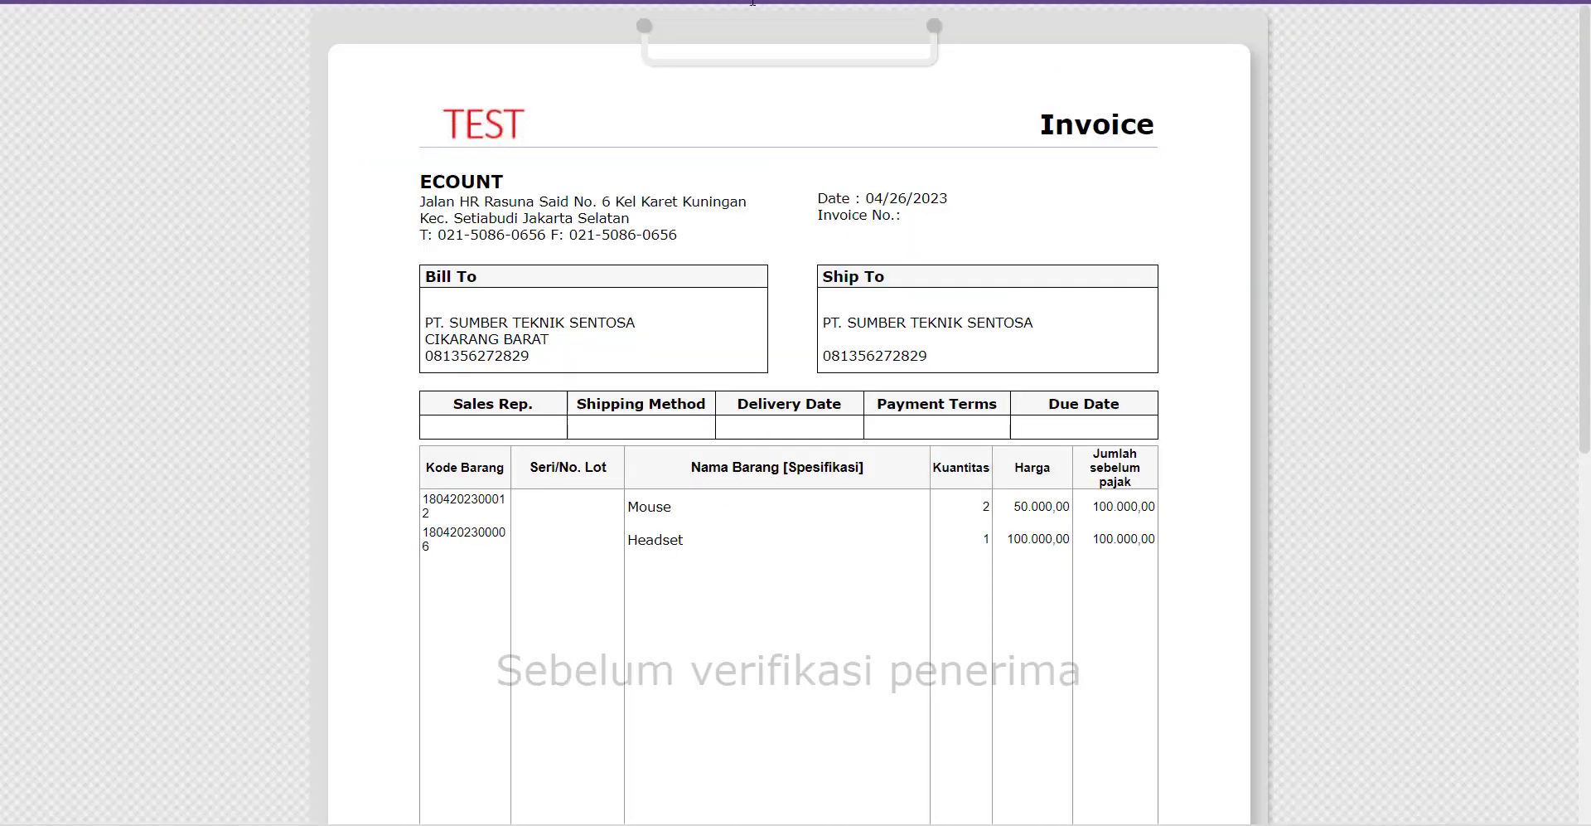
Step: Send the Mouse/Headset invoice to ECOUNT ERP and log in after replacing the login ID
{"action": "scroll", "coordinate": [788, 390], "scroll_direction": "down", "scroll_amount": 4}
{"action": "scroll", "coordinate": [790, 399], "scroll_direction": "down", "scroll_amount": 4}
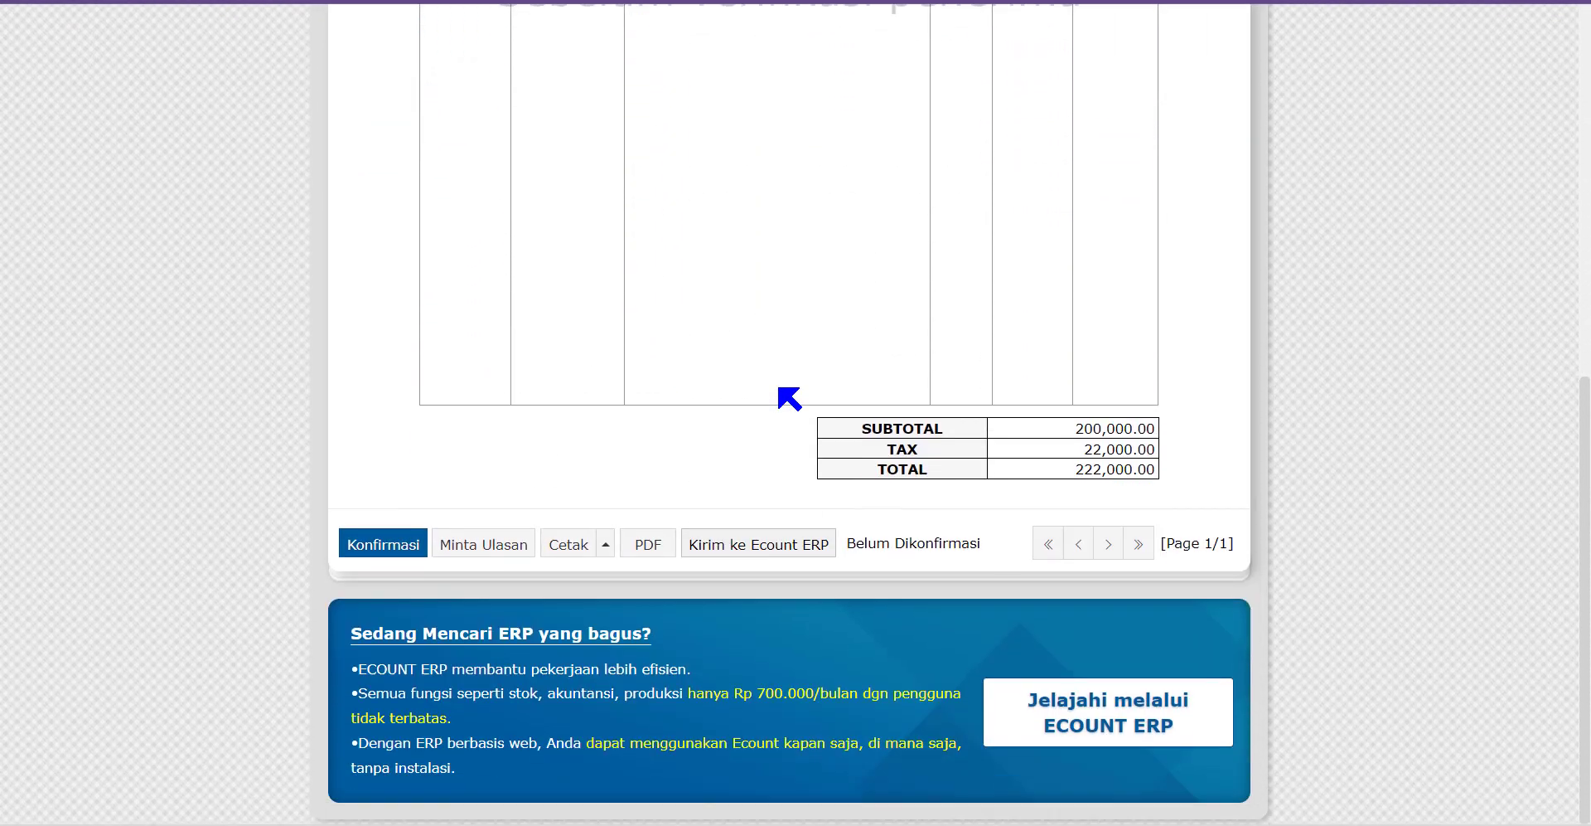
{"action": "left_click", "coordinate": [744, 547]}
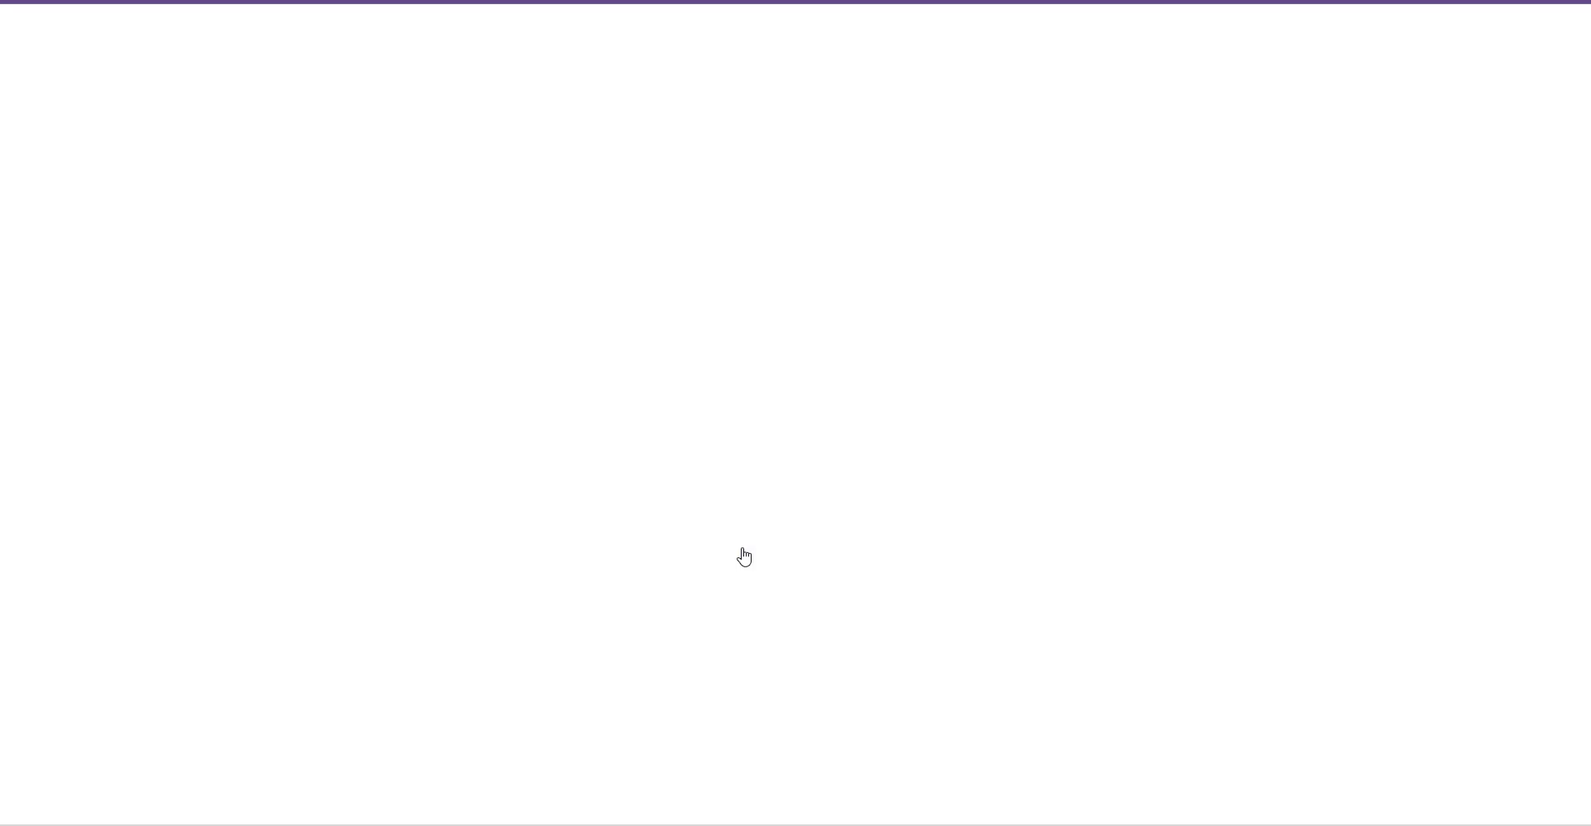
{"action": "type", "text": "180803"}
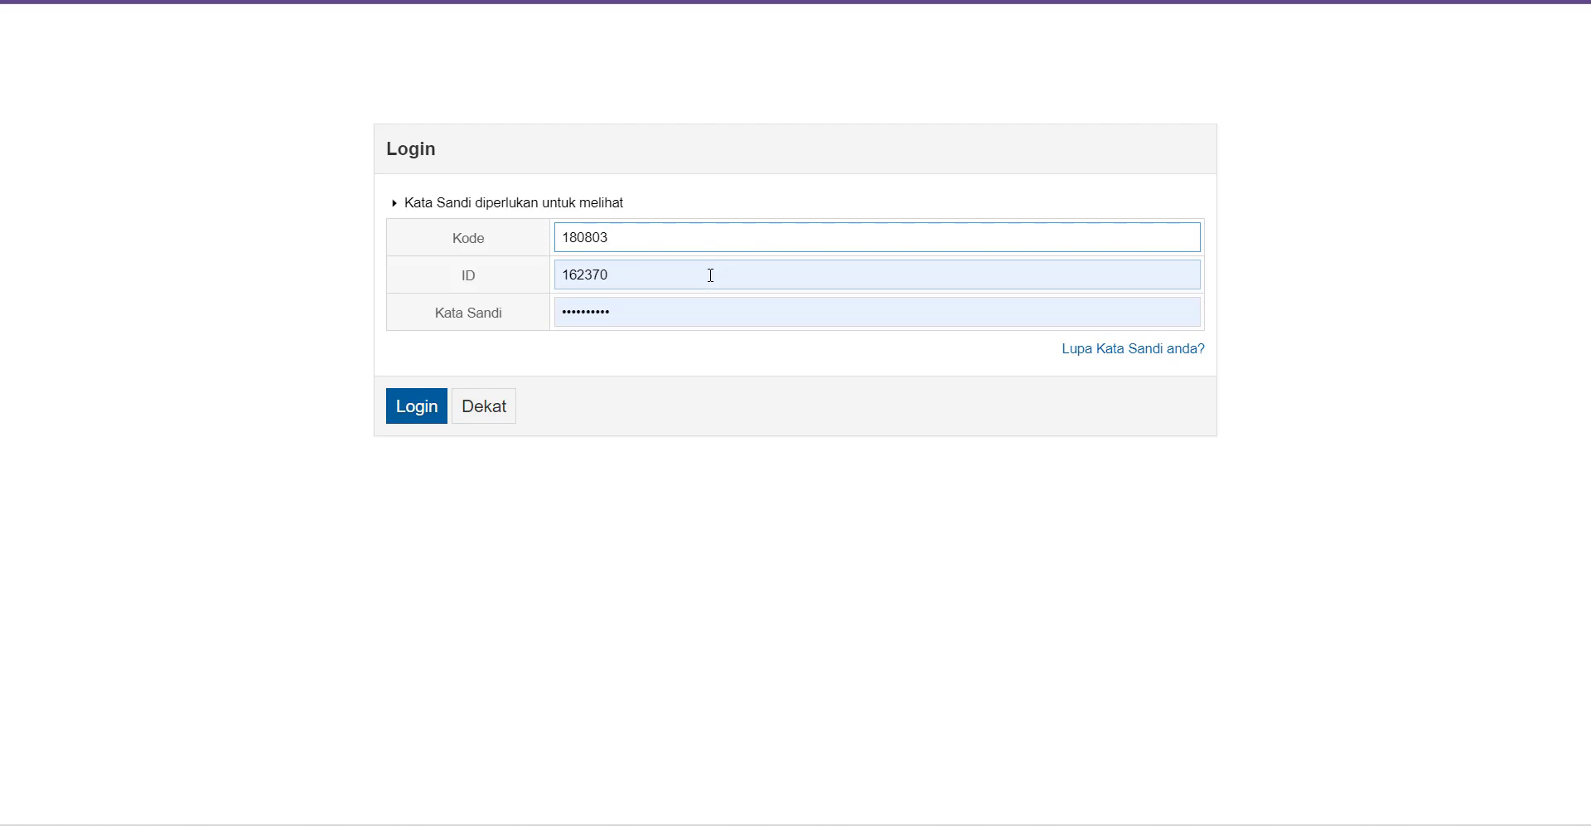
{"action": "double_click", "coordinate": [710, 276]}
{"action": "type", "text": "videotutorial"}
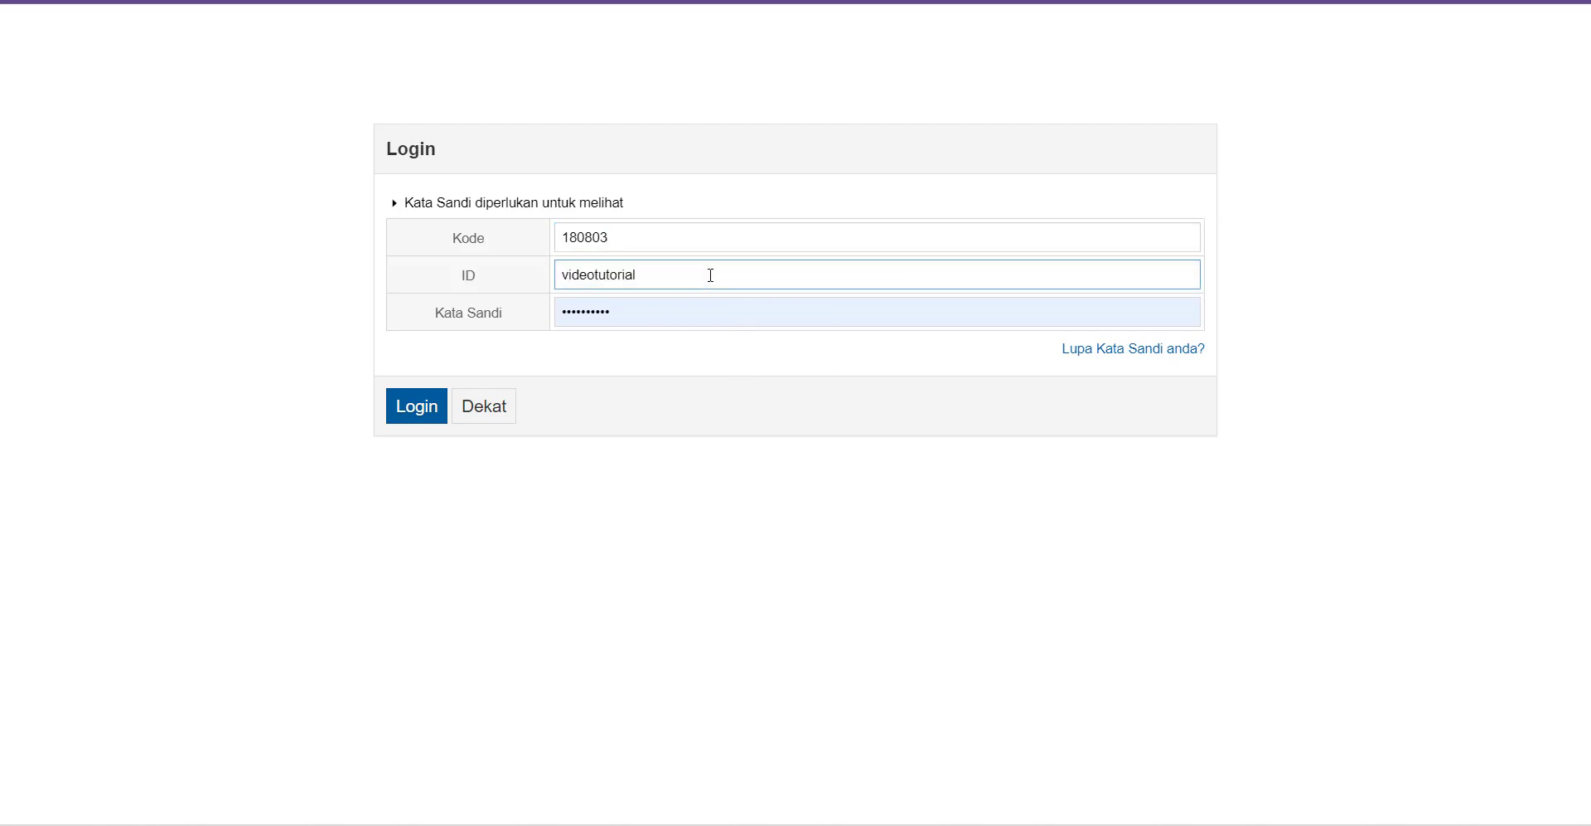
{"action": "left_click", "coordinate": [399, 415]}
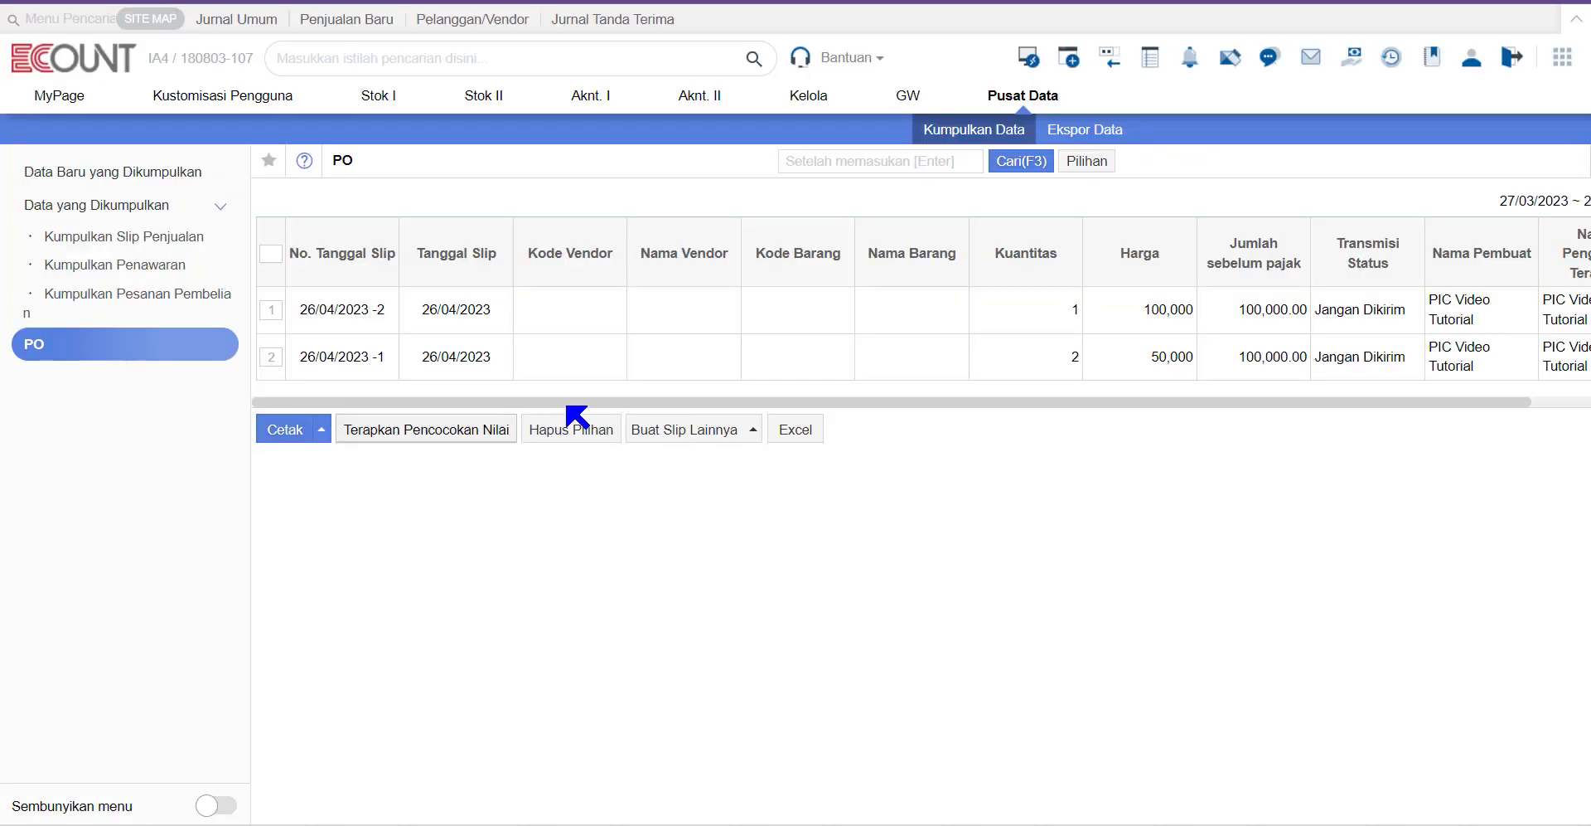
Step: Start value matching for both PO rows and set row 1's vendor to ABC Store
{"action": "left_click_drag", "start_coordinate": [572, 410], "coordinate": [753, 415]}
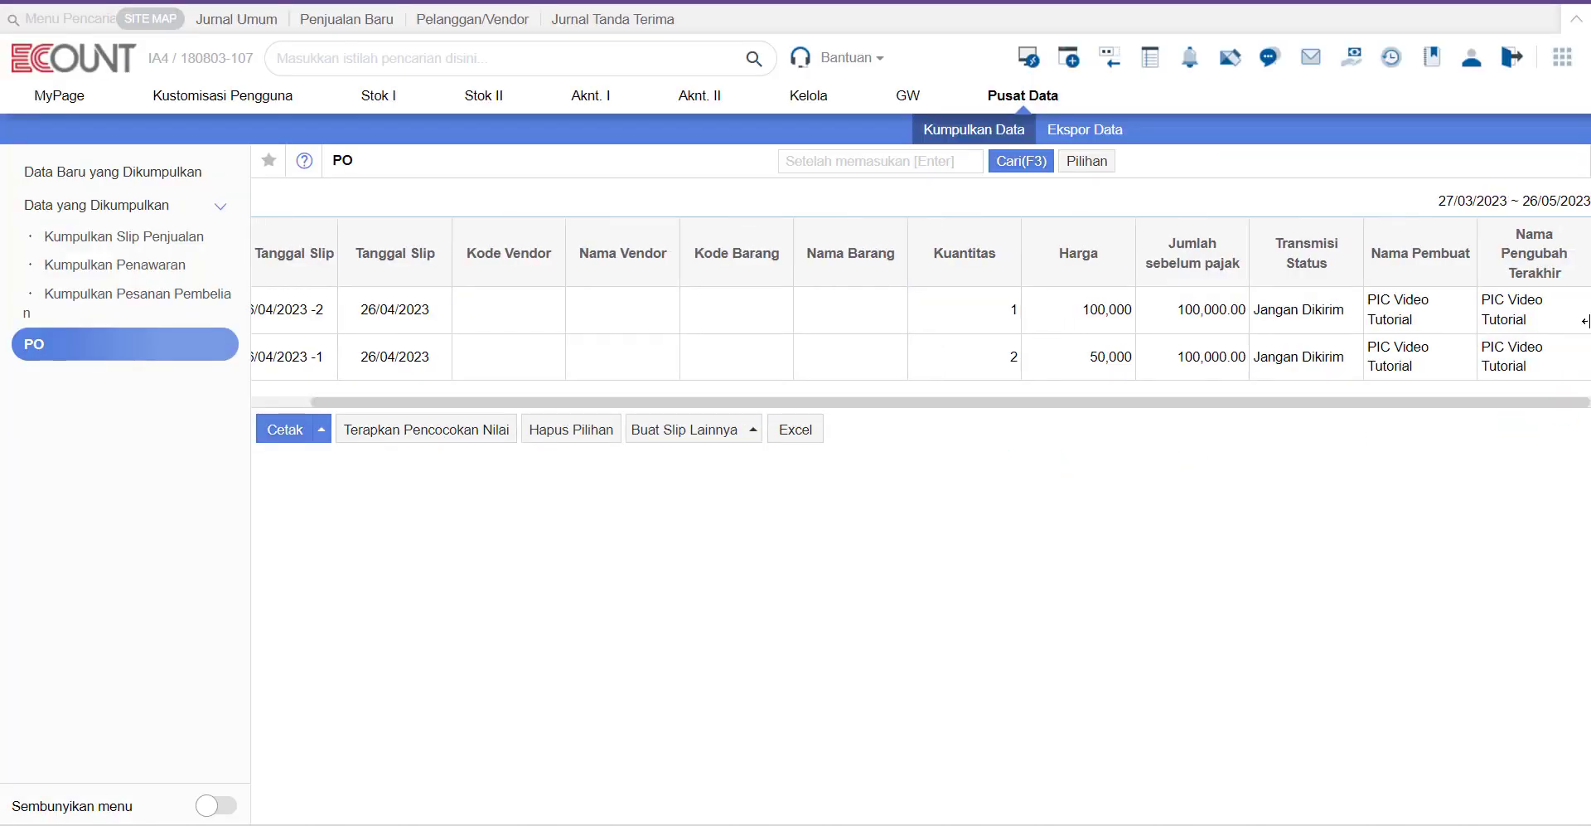
{"action": "left_click_drag", "start_coordinate": [922, 412], "coordinate": [857, 415]}
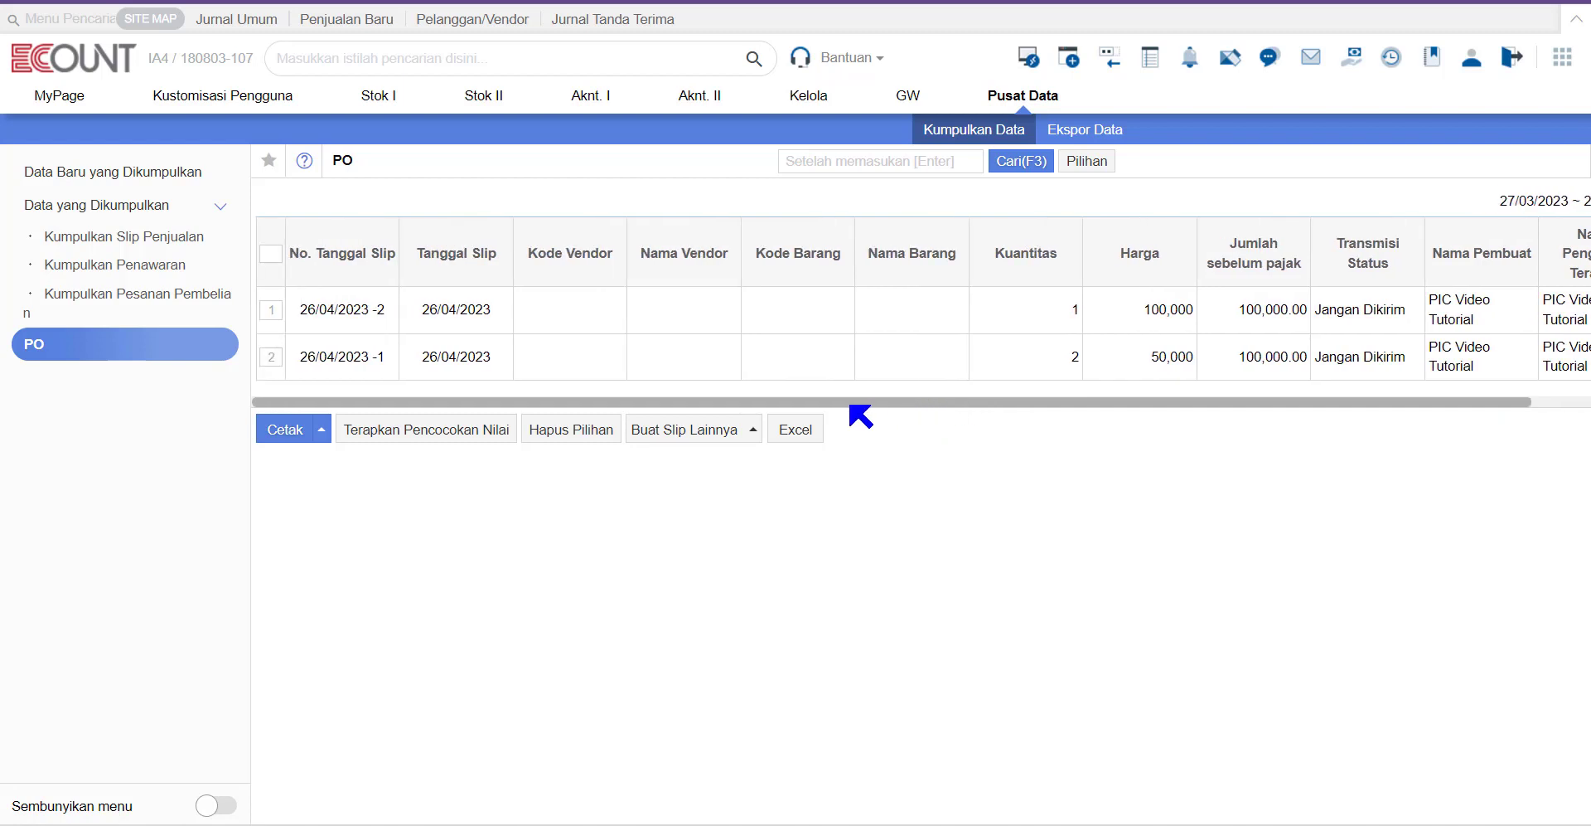
{"action": "left_click", "coordinate": [271, 254]}
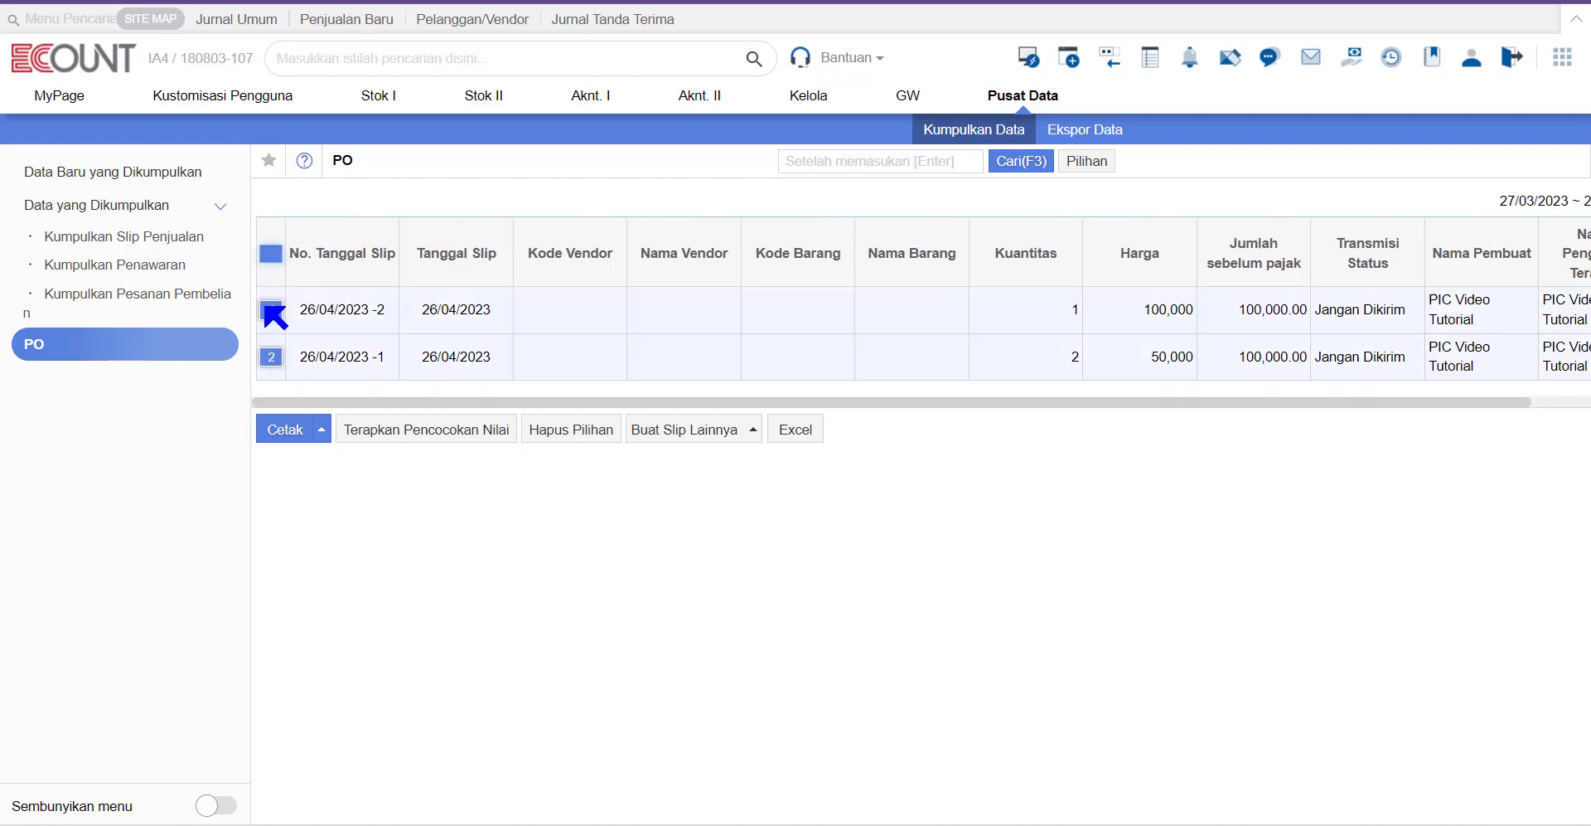
{"action": "left_click", "coordinate": [396, 438]}
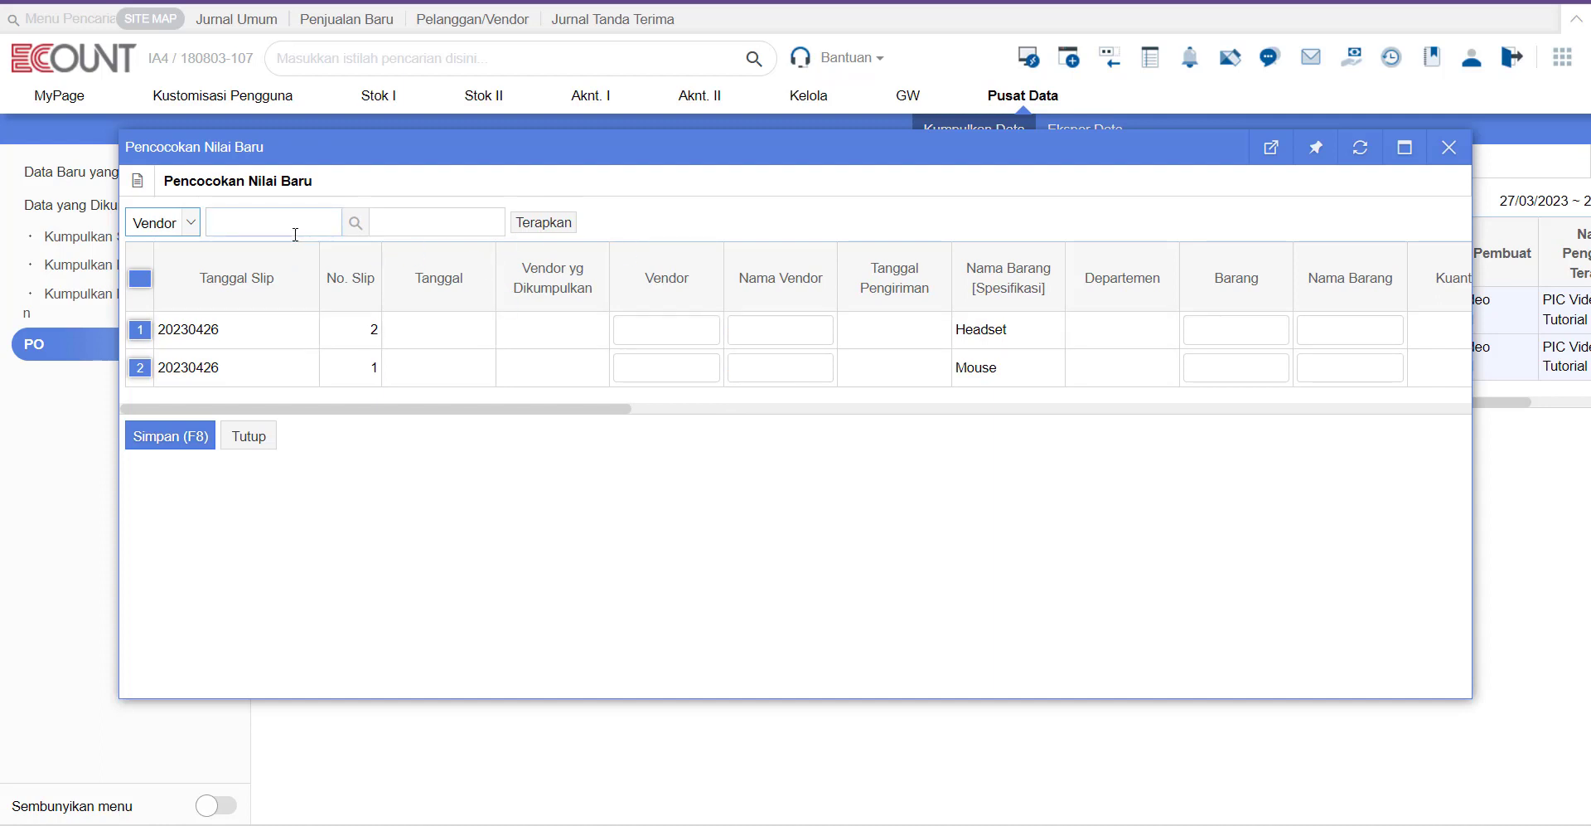
{"action": "left_click", "coordinate": [688, 329]}
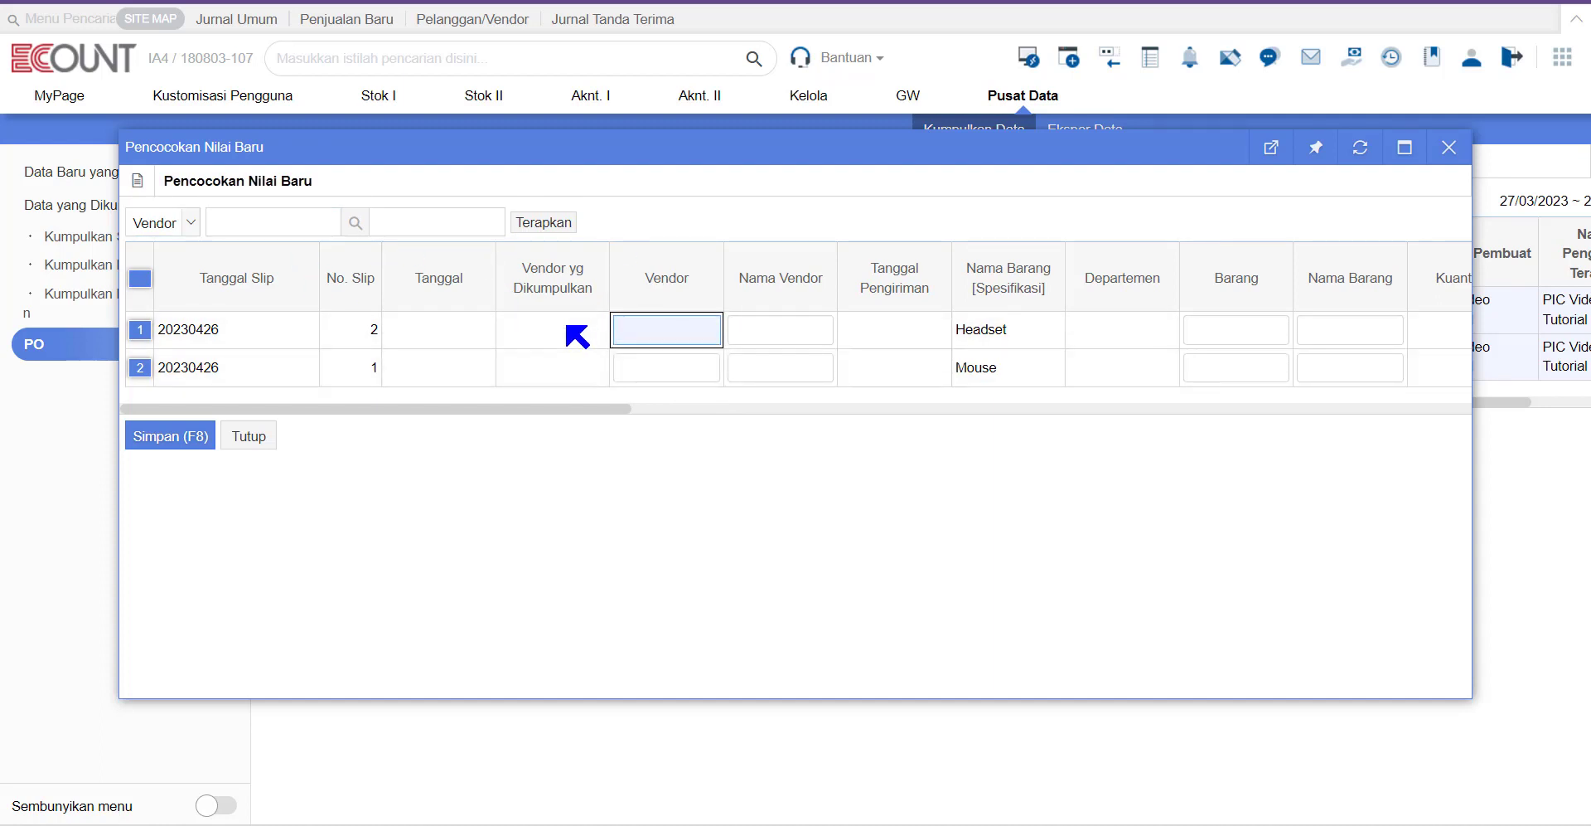
{"action": "double_click", "coordinate": [638, 334]}
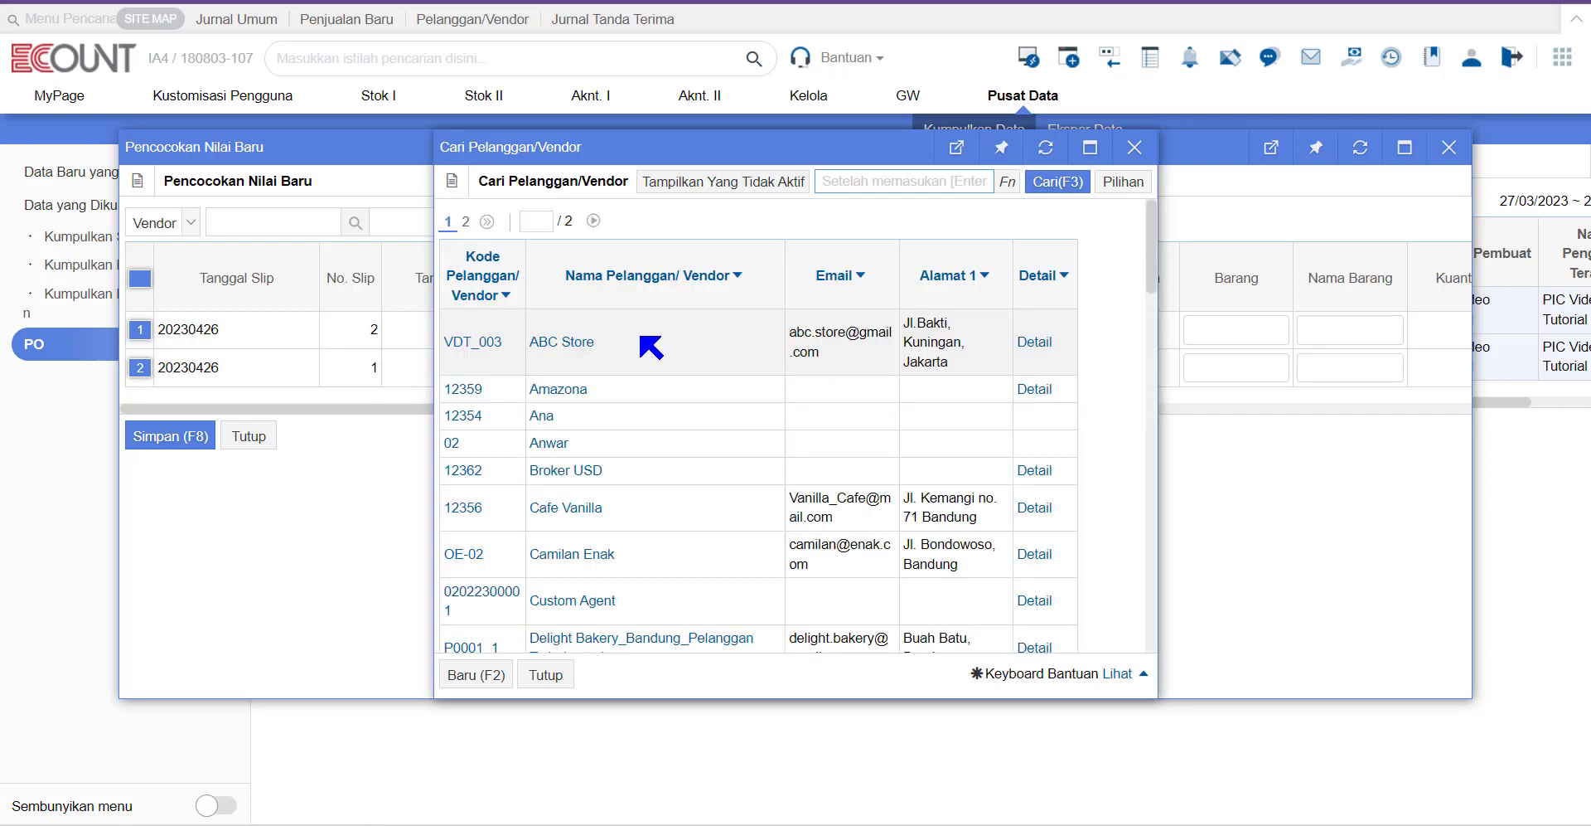
{"action": "left_click", "coordinate": [563, 342]}
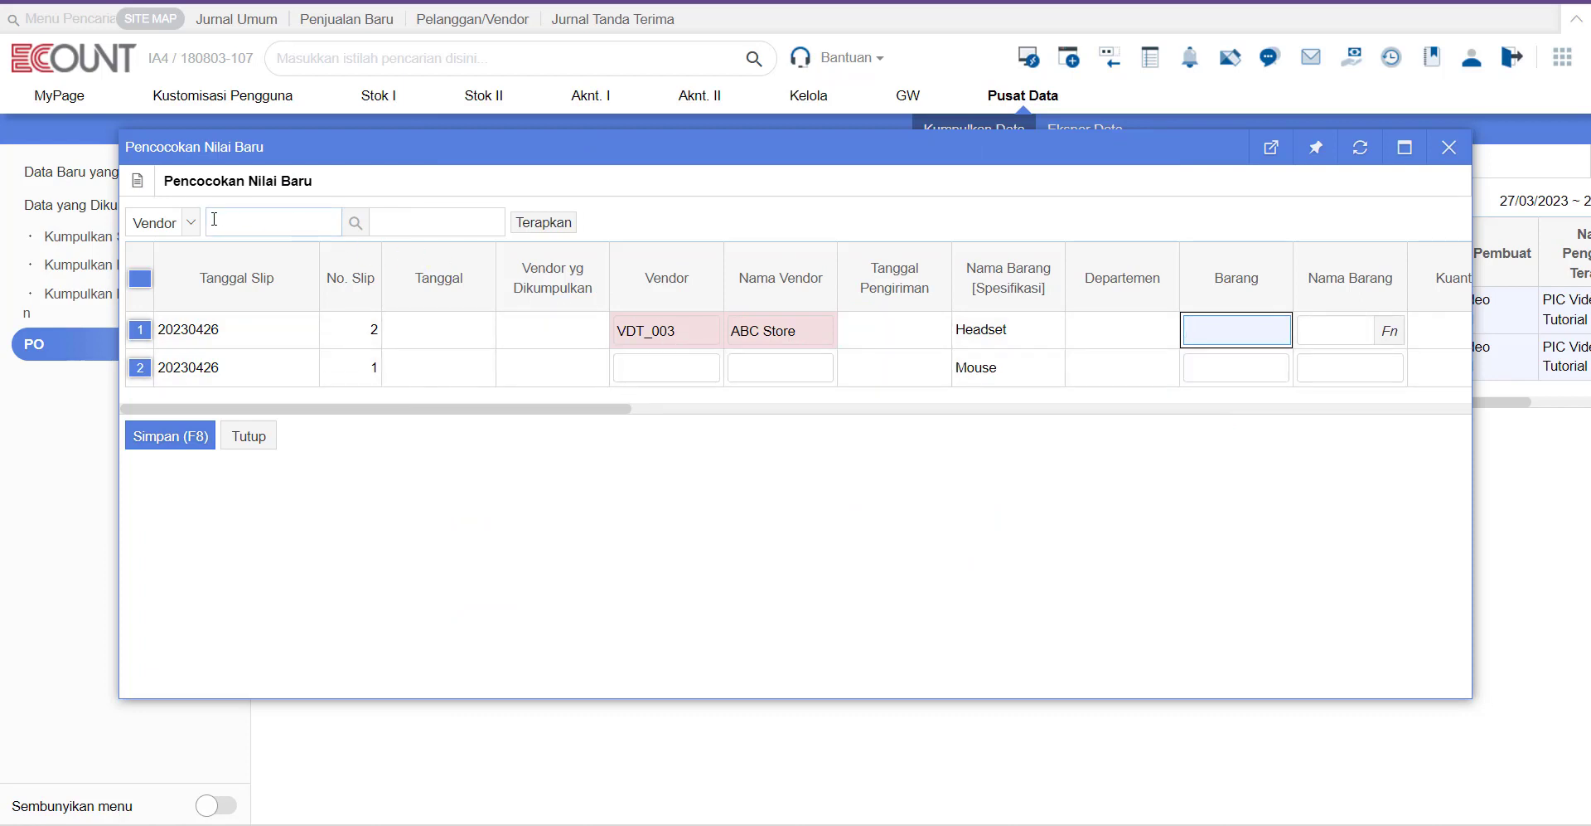
Step: Search 'abc' and apply vendor VDT_003 ABC Store to row 2
{"action": "left_click", "coordinate": [273, 222]}
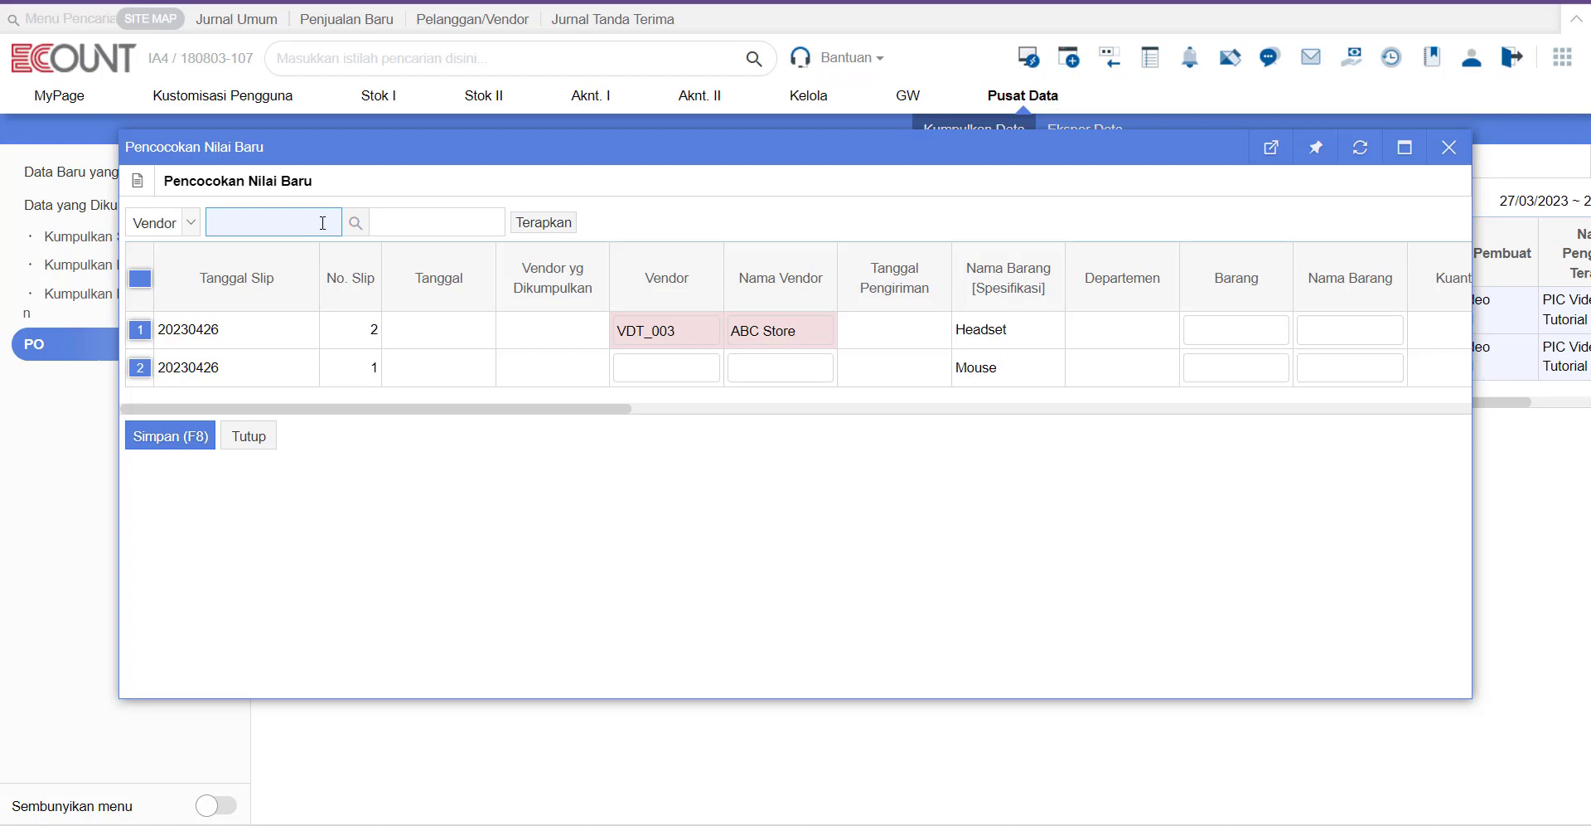
{"action": "type", "text": "abc"}
{"action": "key", "text": "Return"}
{"action": "left_click", "coordinate": [540, 223]}
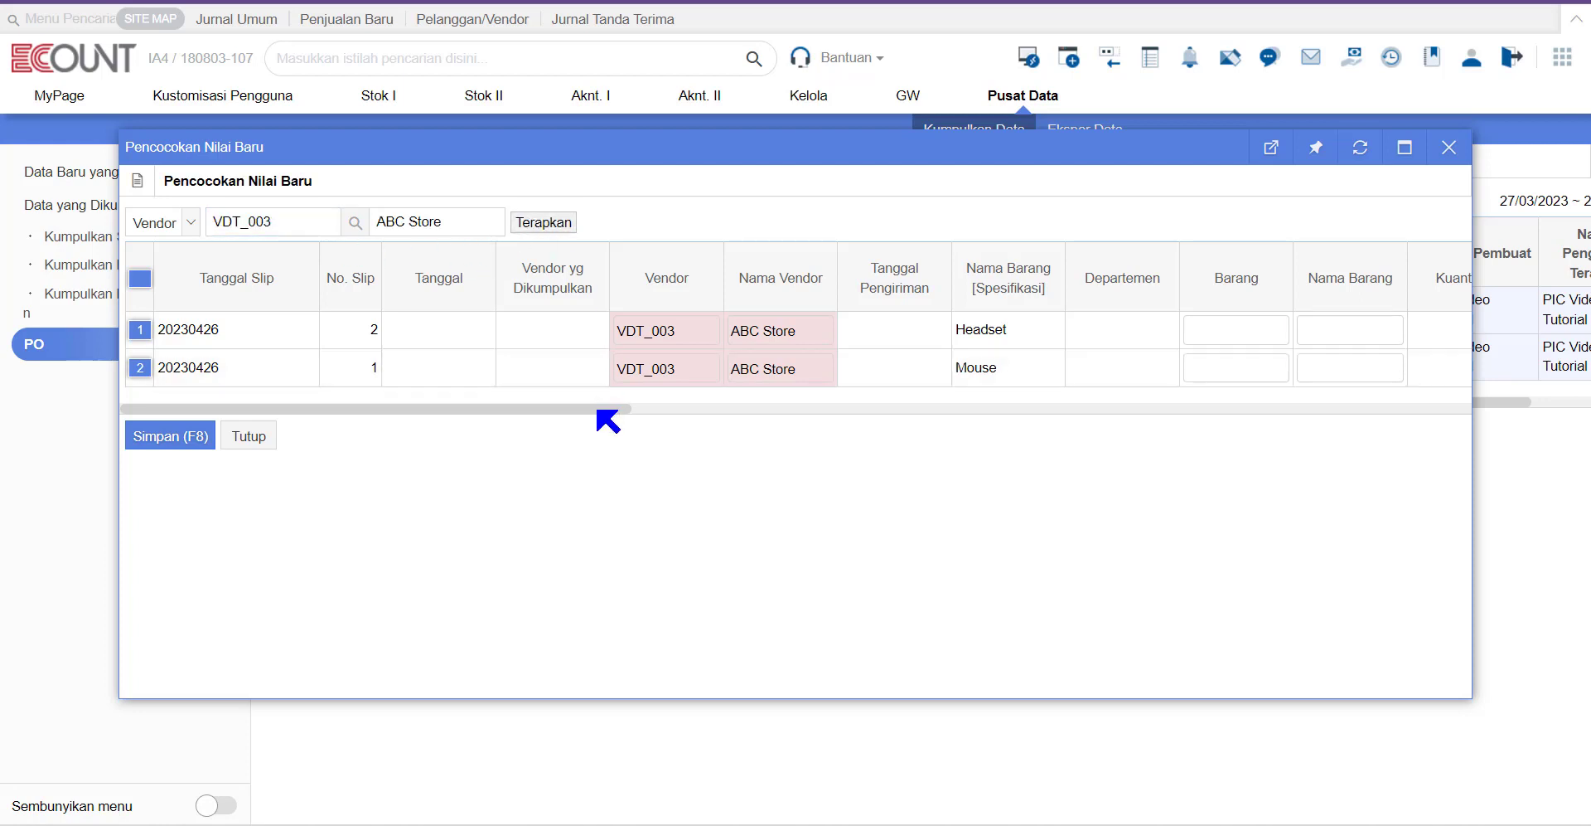
{"action": "left_click_drag", "start_coordinate": [598, 409], "coordinate": [790, 409]}
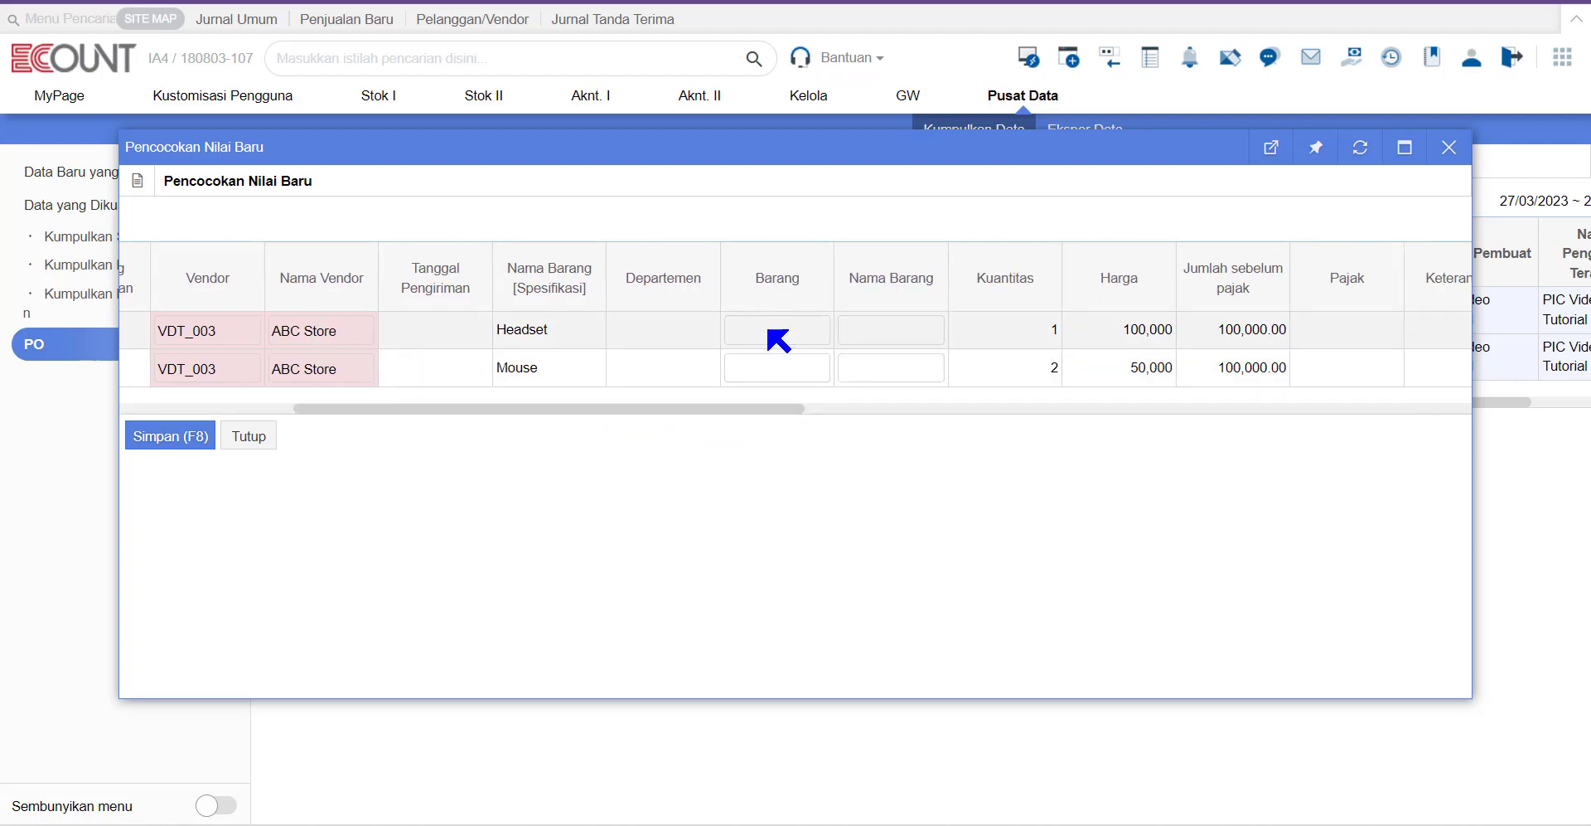
Step: Match row 1's Headset to item EO_001 by searching 'head'
{"action": "left_click", "coordinate": [768, 330]}
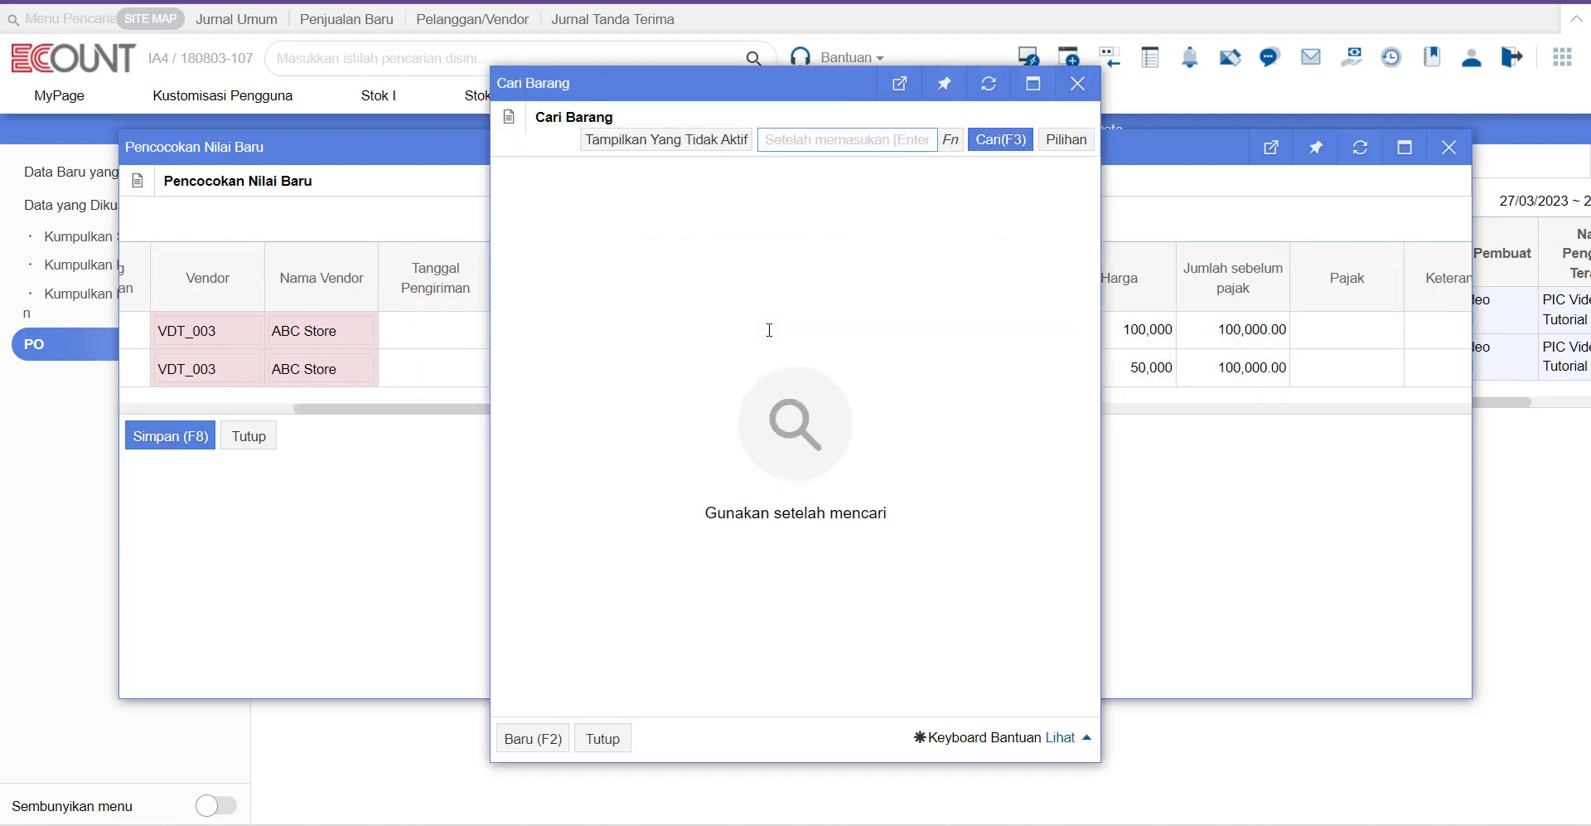
{"action": "type", "text": "head"}
{"action": "key", "text": "Return"}
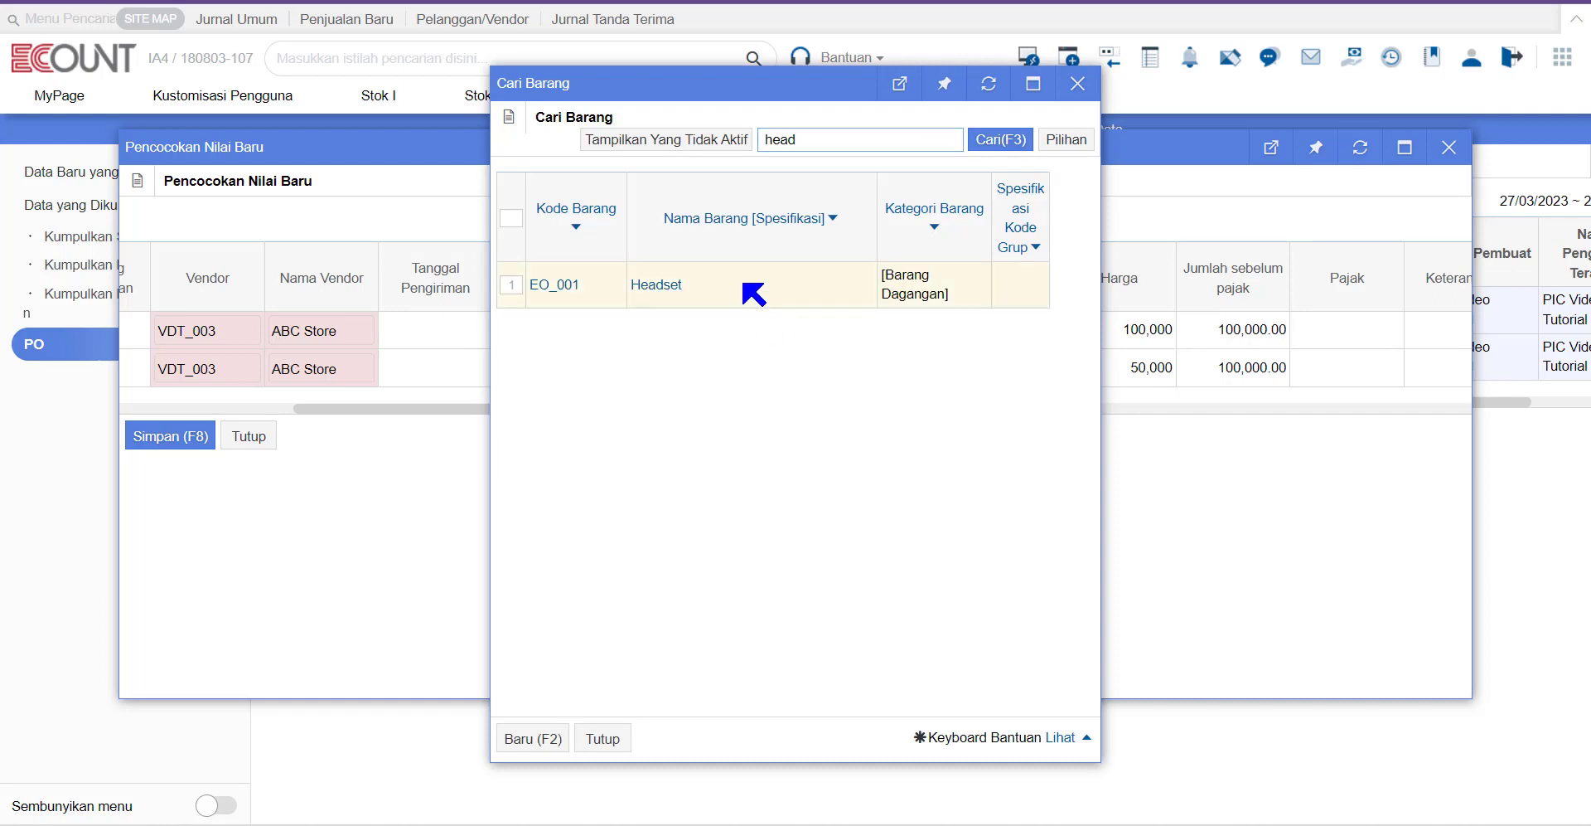
{"action": "left_click", "coordinate": [661, 284]}
Step: Match row 2's Mouse to item EO_002, then save and confirm the value-matching update
{"action": "left_click", "coordinate": [775, 368]}
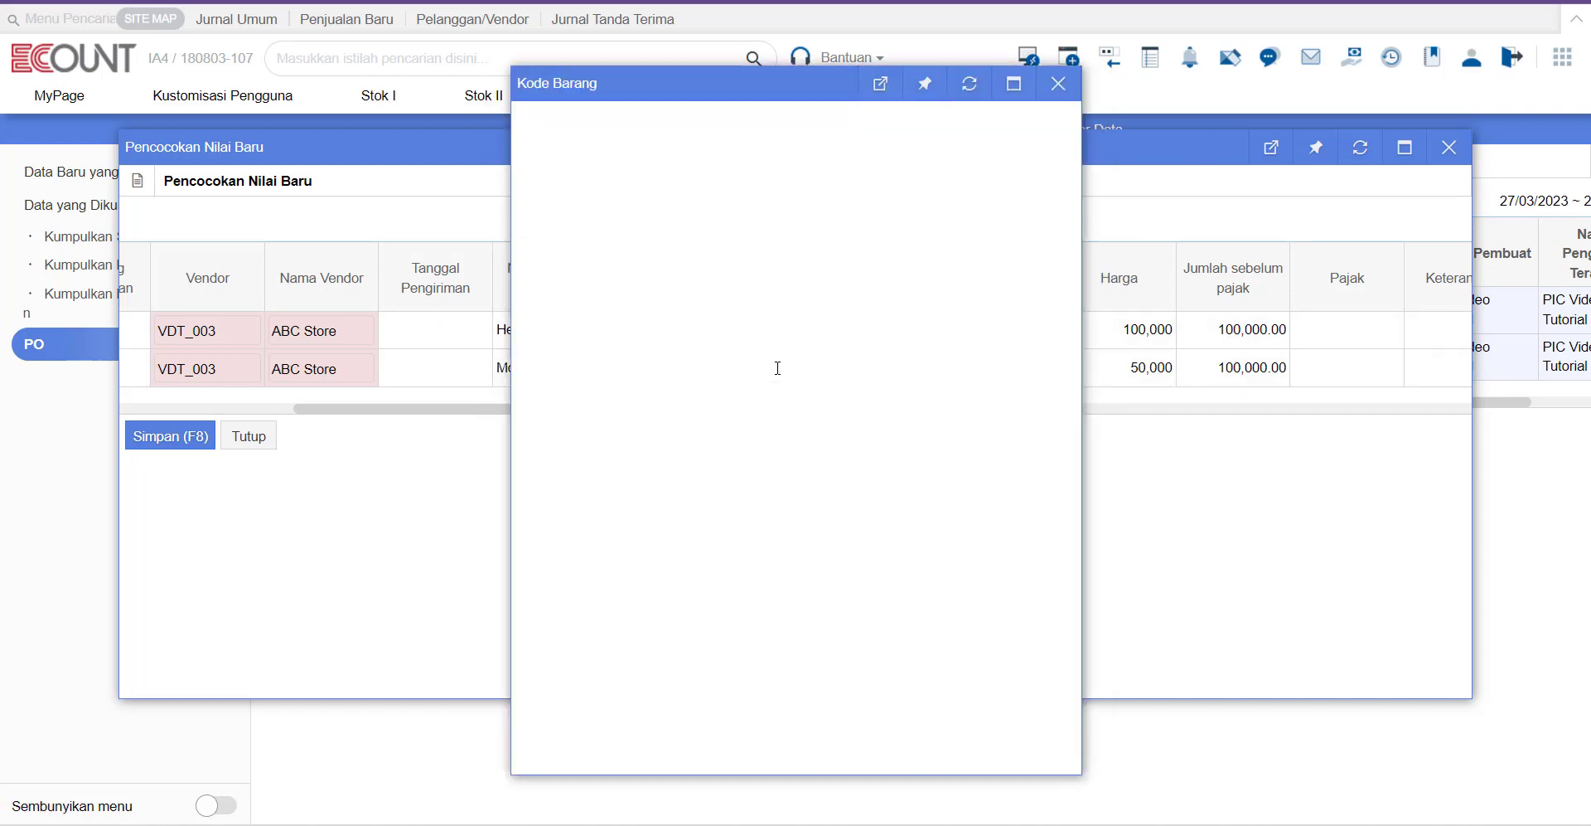
{"action": "type", "text": "mouse"}
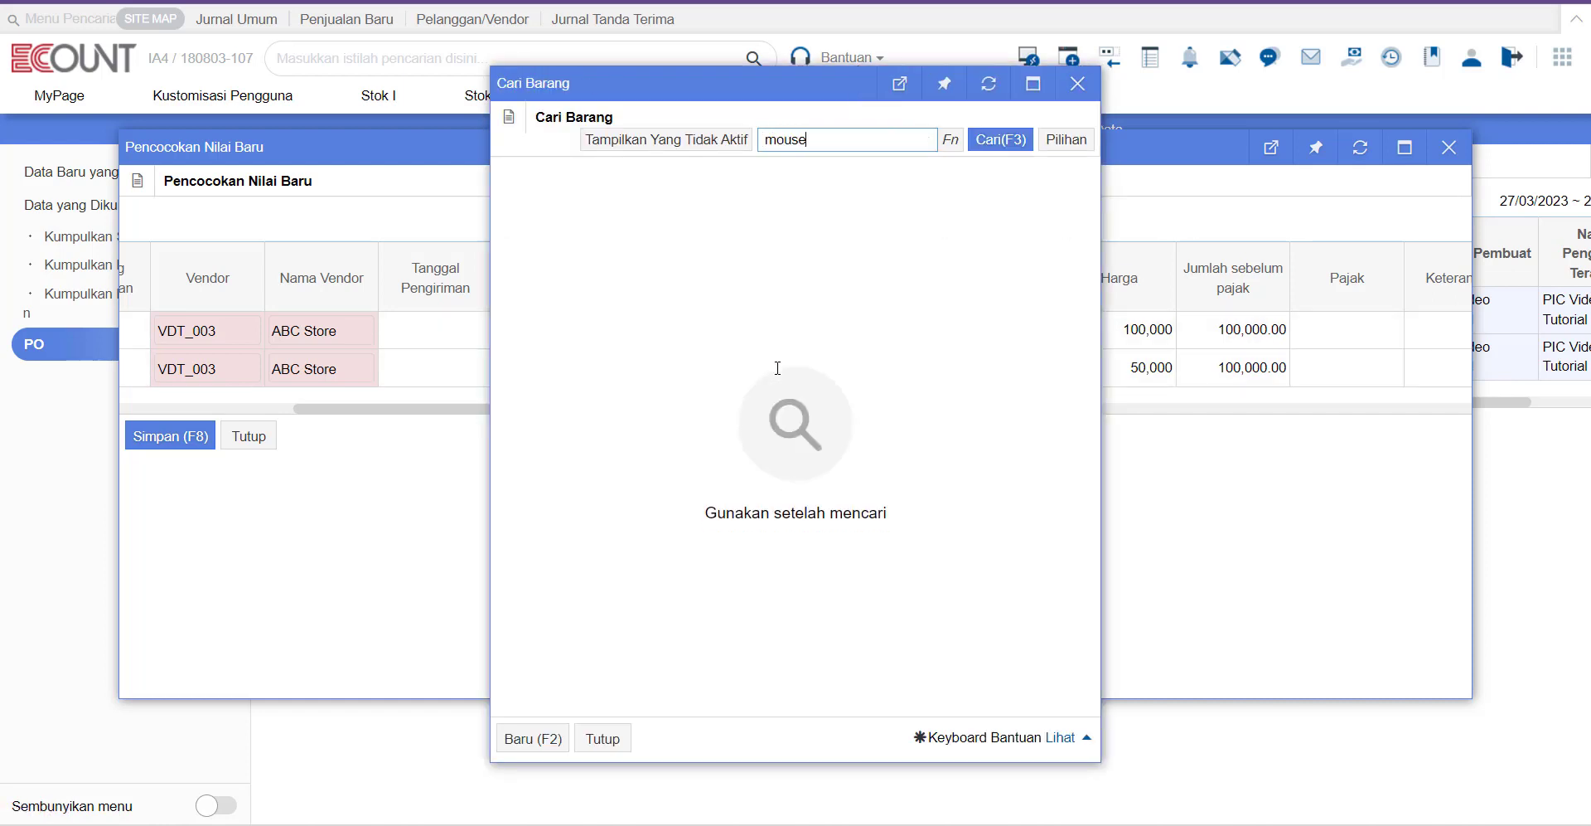
{"action": "key", "text": "Return"}
{"action": "left_click", "coordinate": [663, 292]}
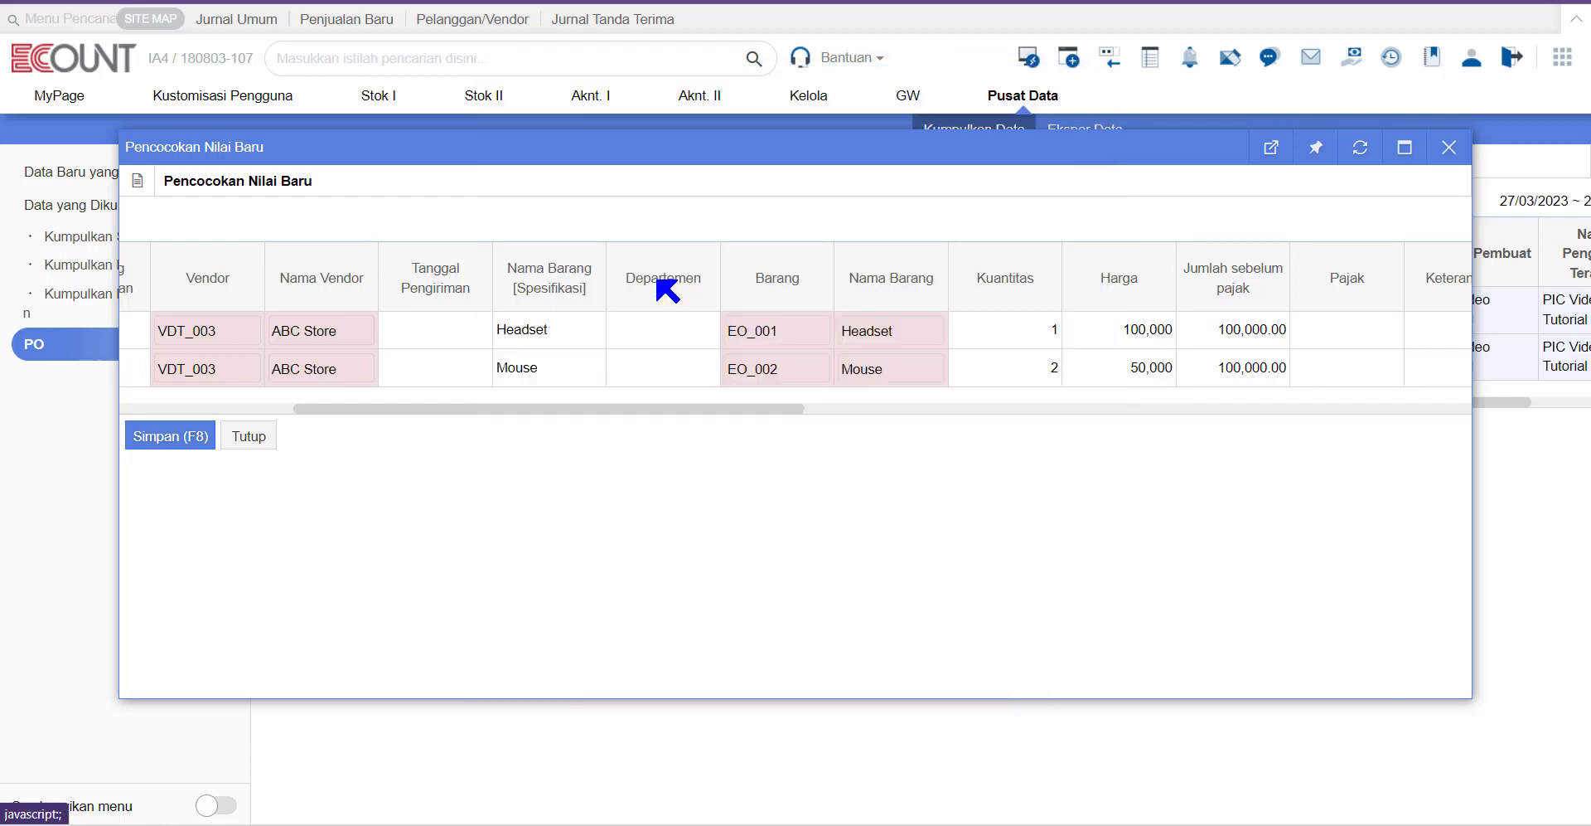
{"action": "left_click_drag", "start_coordinate": [700, 409], "coordinate": [274, 405]}
{"action": "left_click", "coordinate": [192, 434]}
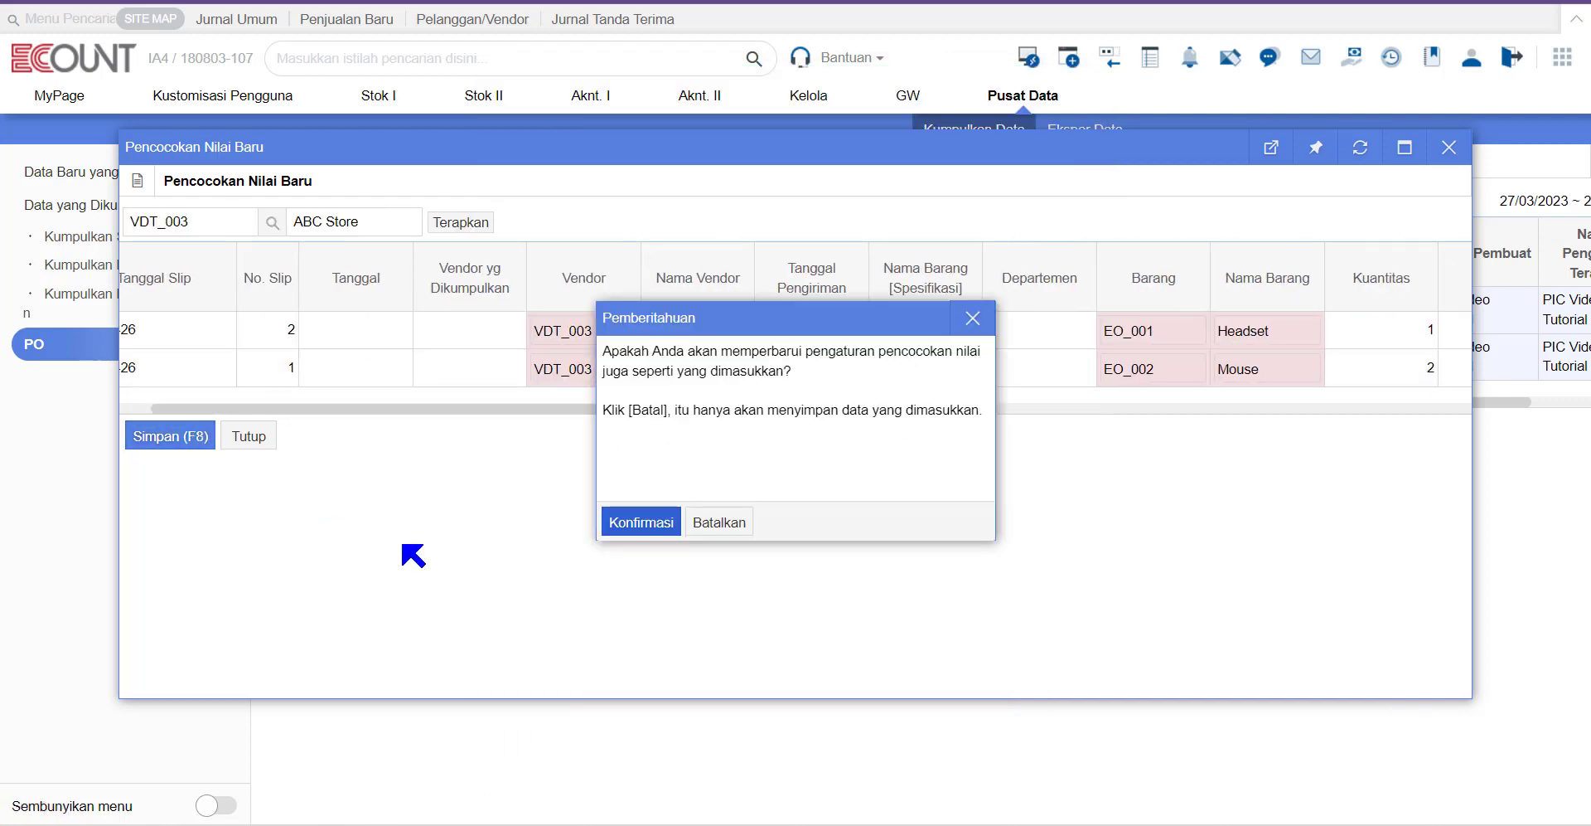
{"action": "left_click", "coordinate": [664, 524]}
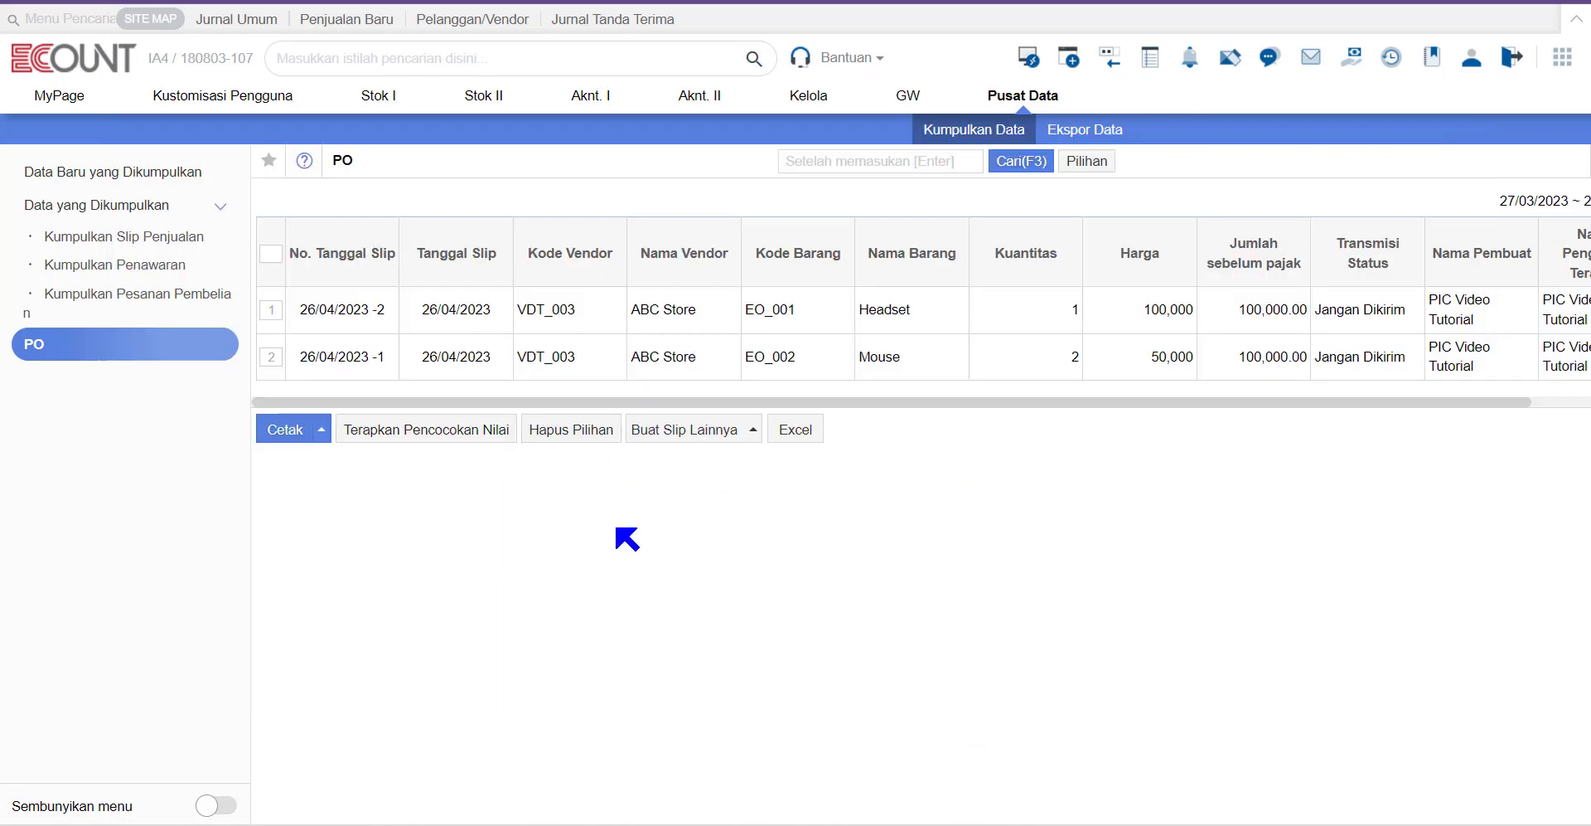
{"action": "left_click", "coordinate": [1074, 164]}
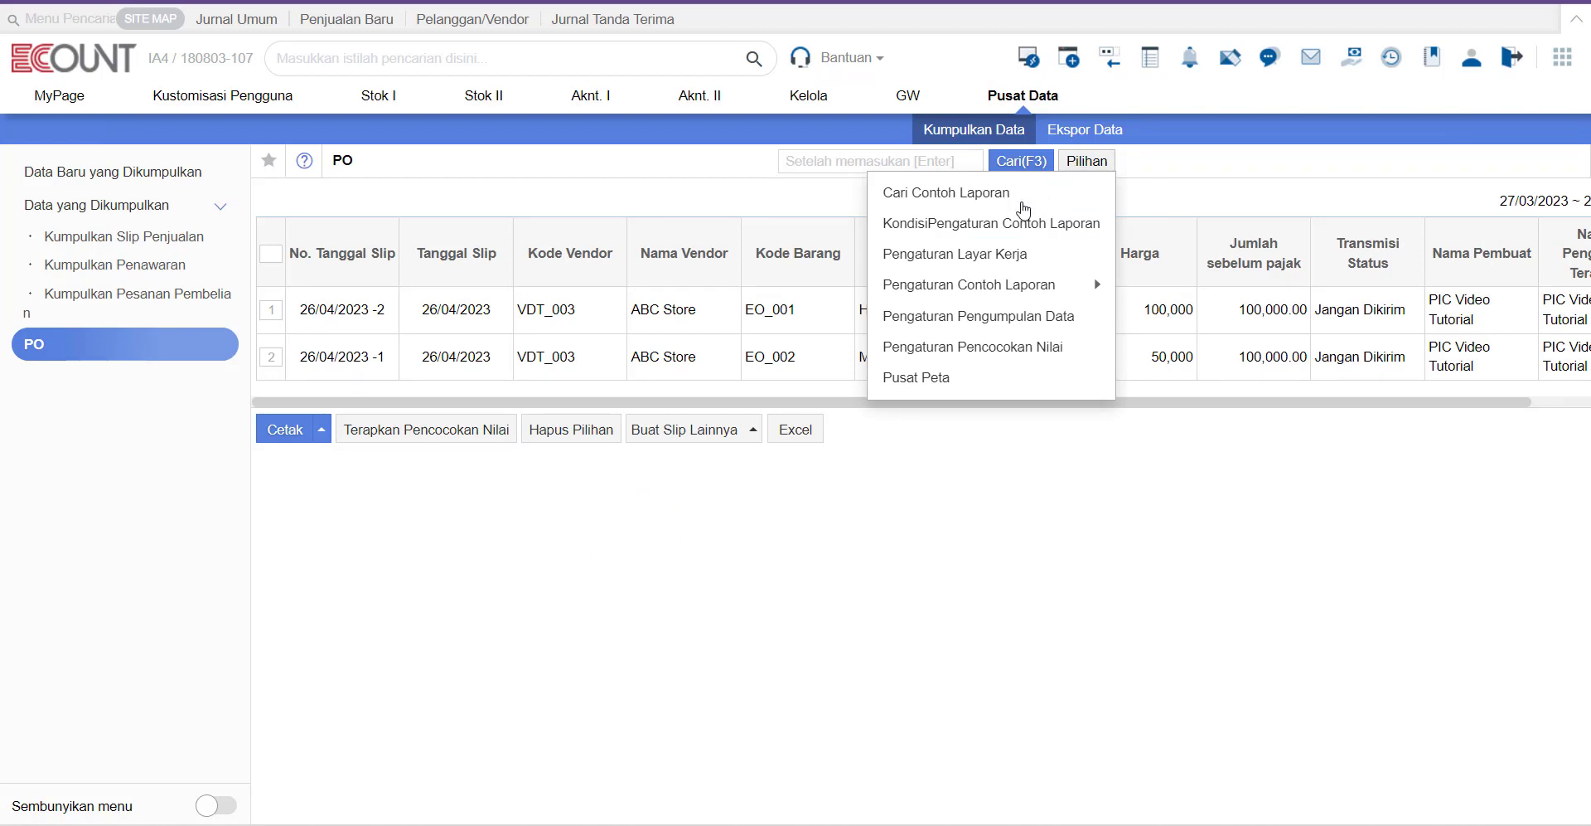
{"action": "left_click", "coordinate": [978, 350]}
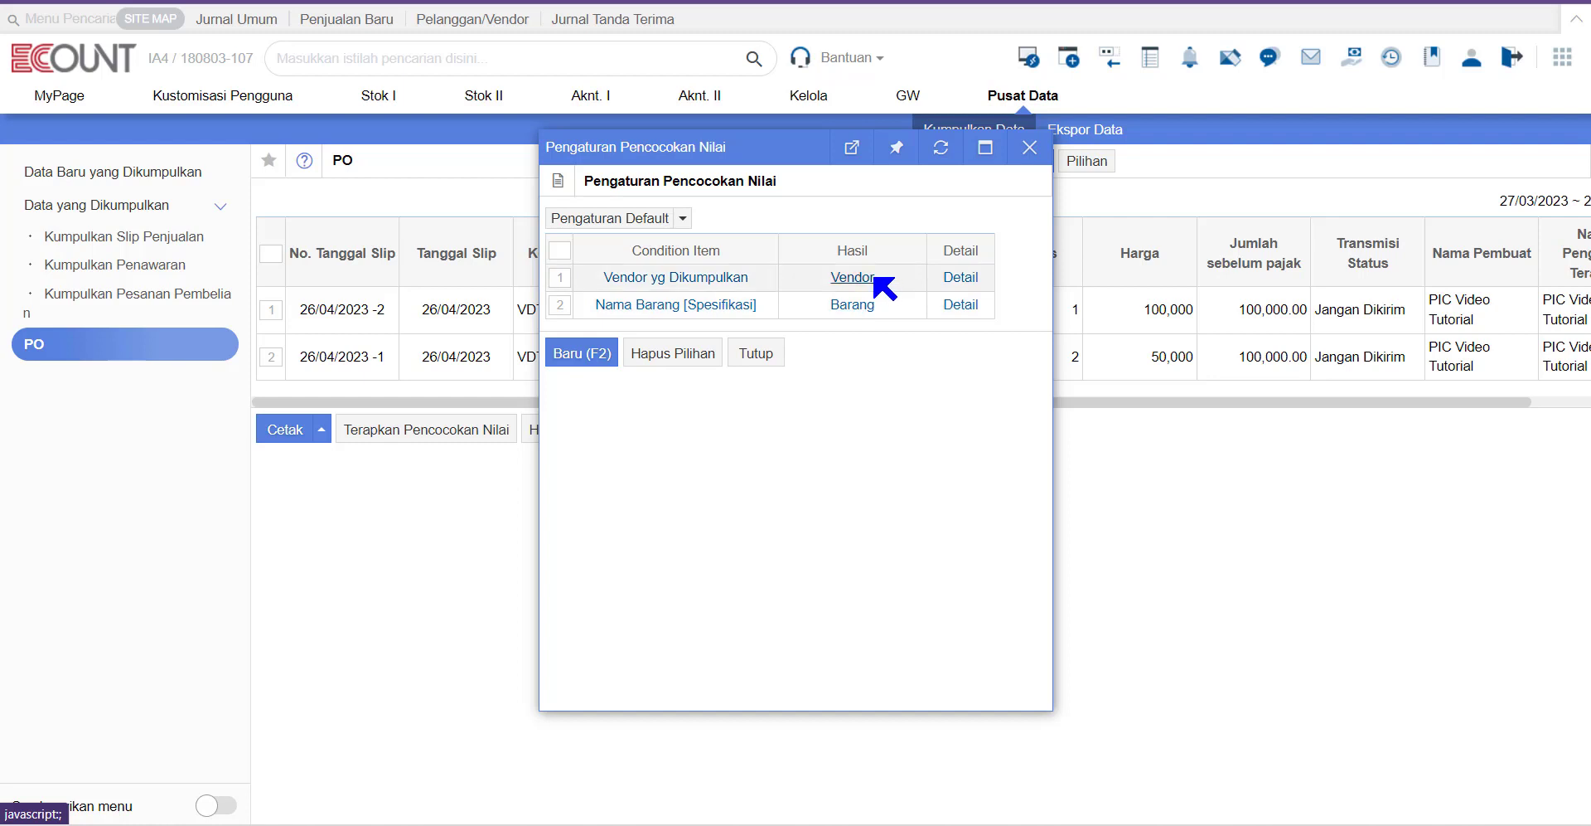
{"action": "left_click", "coordinate": [960, 278]}
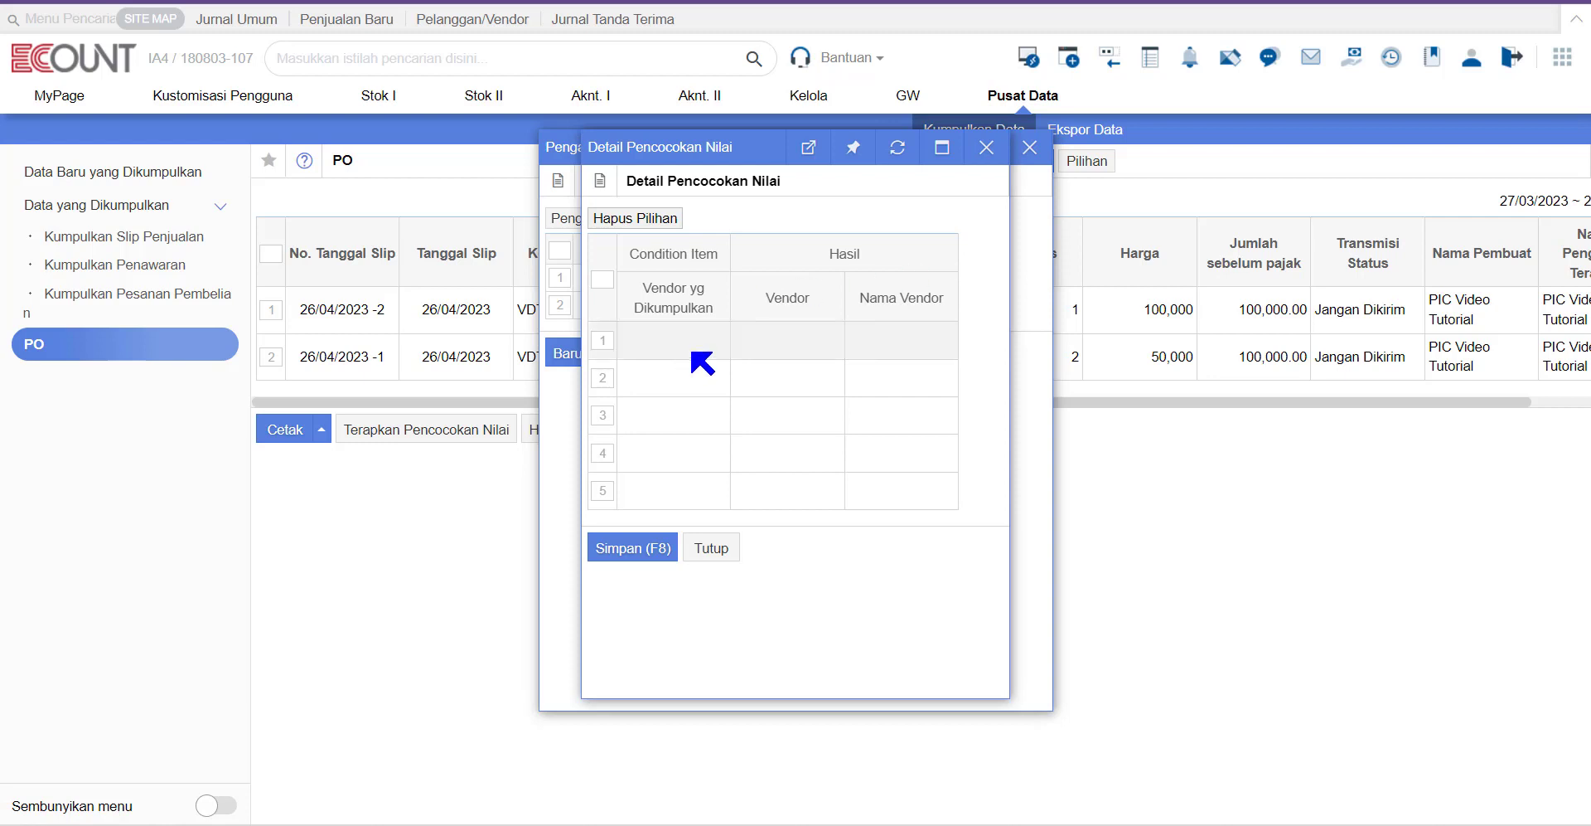
{"action": "left_click", "coordinate": [703, 355]}
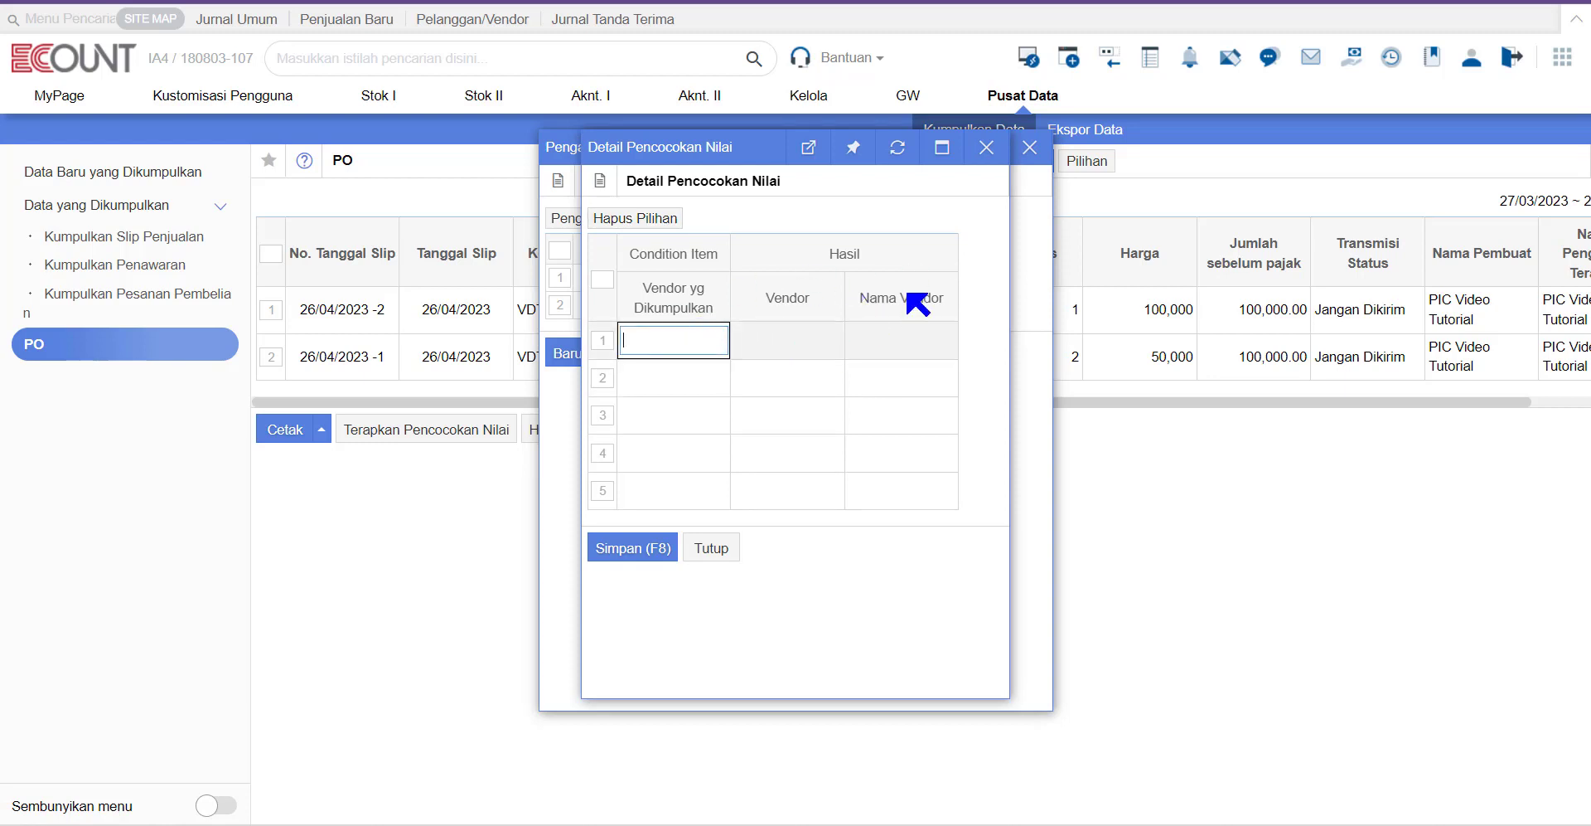
{"action": "left_click", "coordinate": [794, 341]}
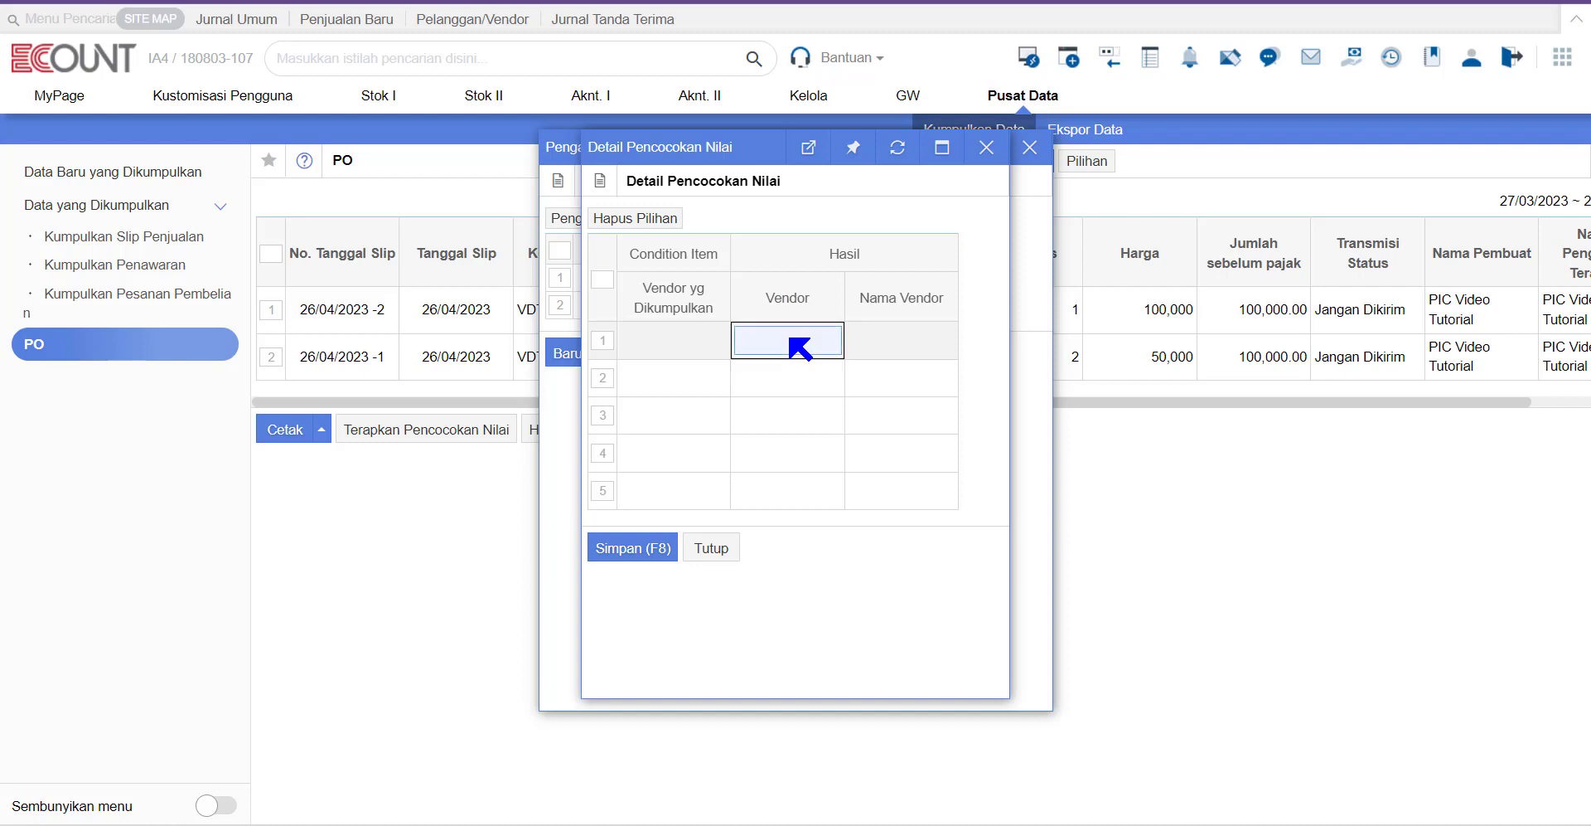
{"action": "left_click", "coordinate": [733, 547]}
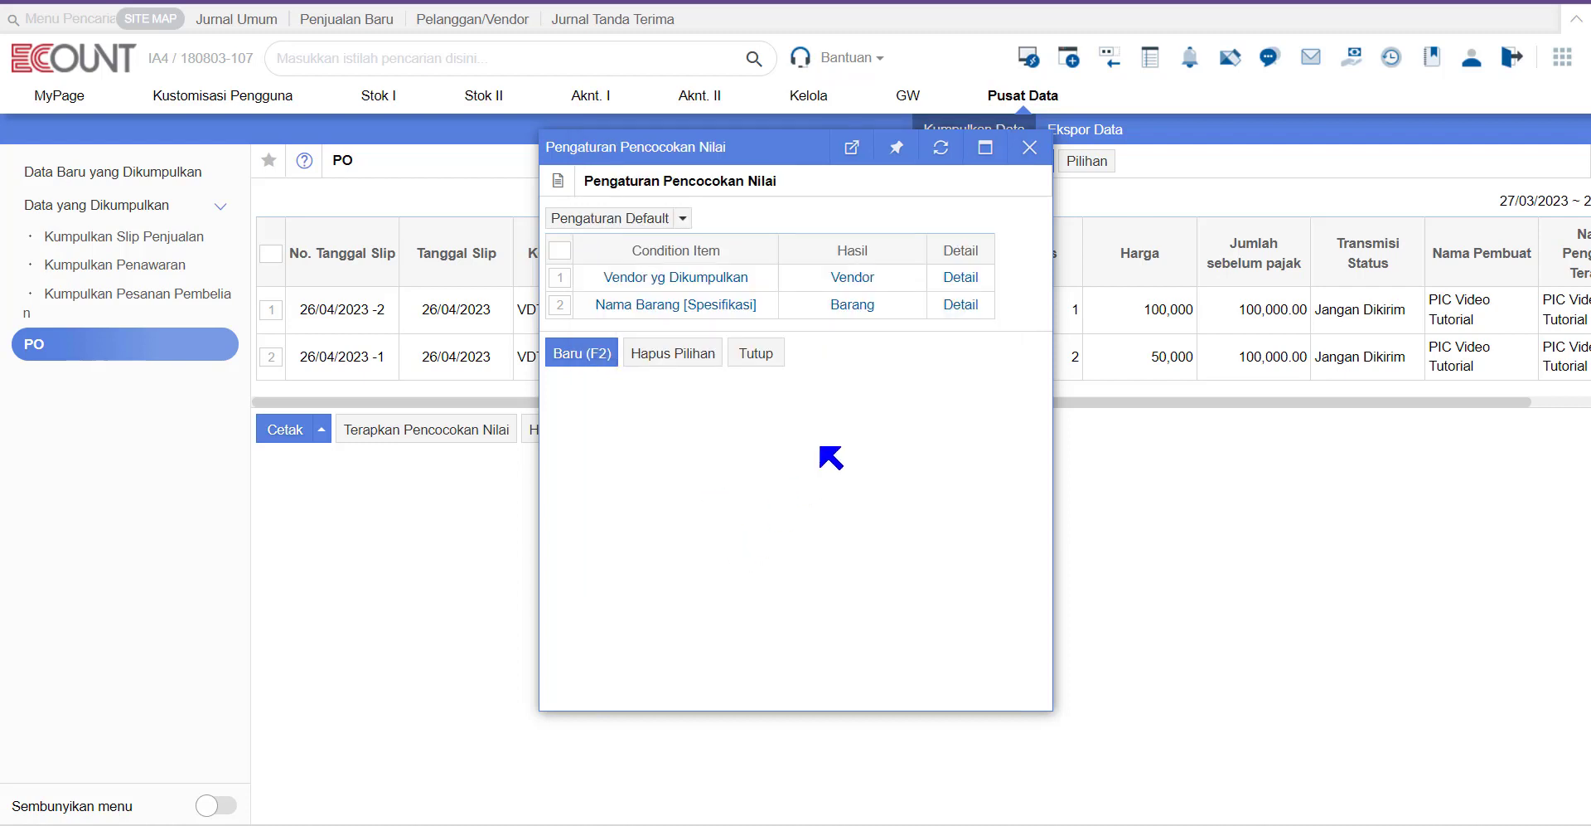
{"action": "left_click", "coordinate": [967, 310]}
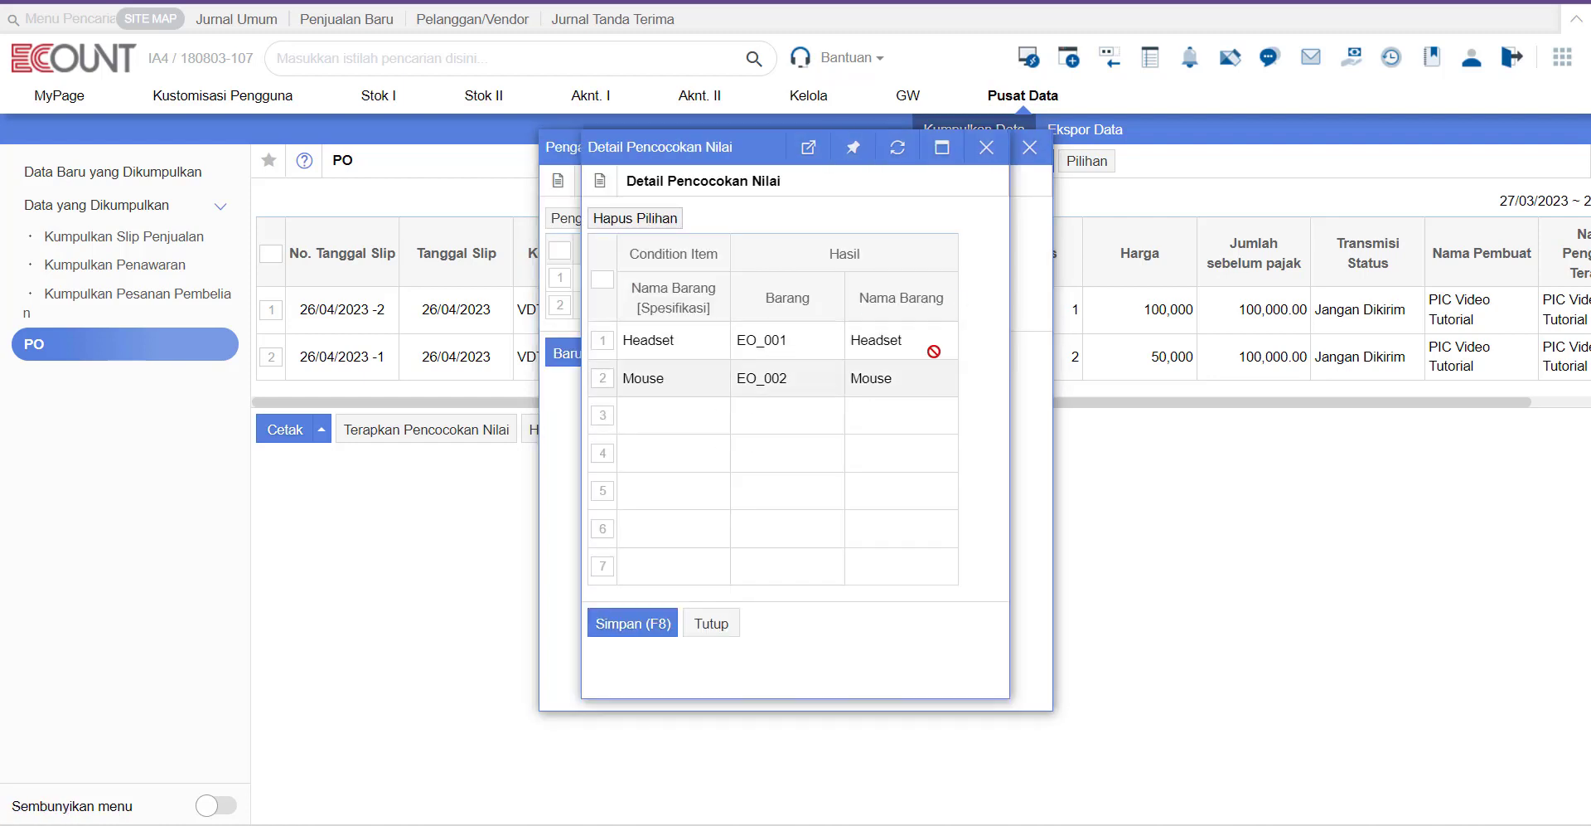
{"action": "left_click", "coordinate": [715, 624]}
{"action": "left_click", "coordinate": [756, 353]}
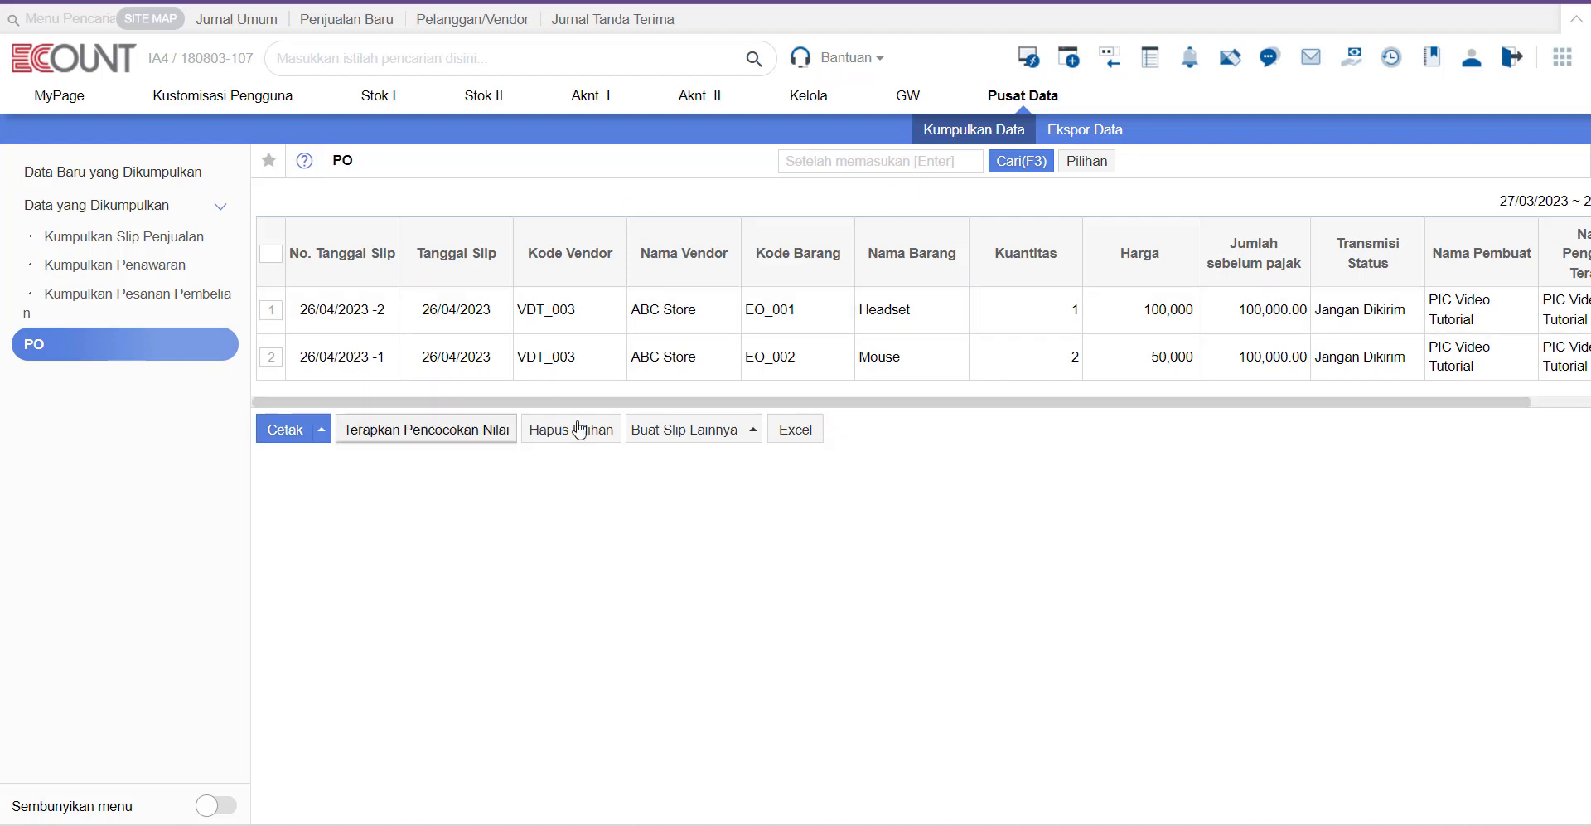
Step: Select both PO rows and create a single purchase slip (Slip Pembelian) from them
{"action": "left_click", "coordinate": [721, 424]}
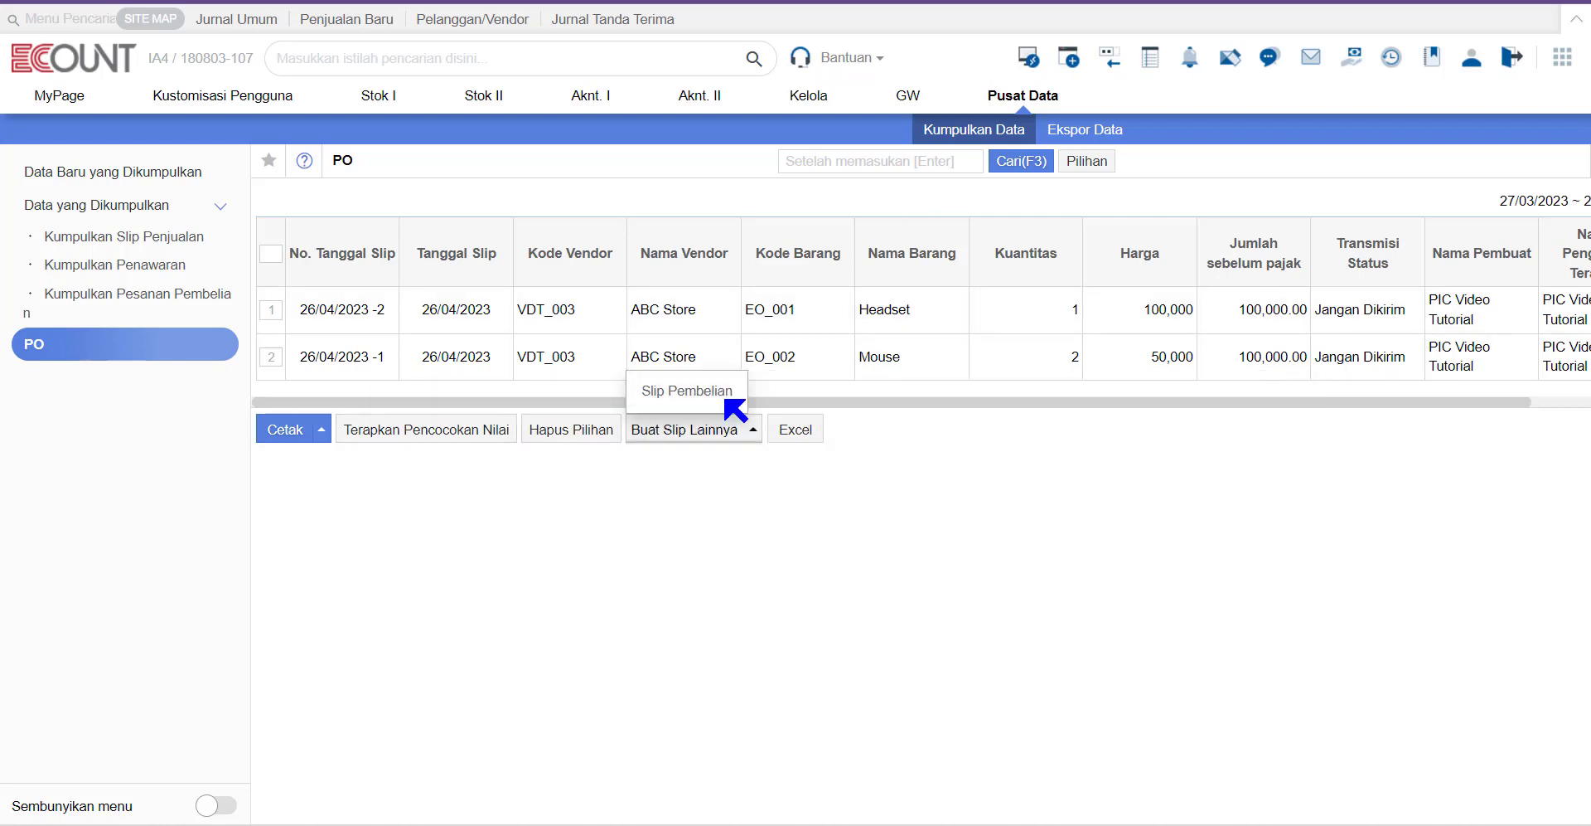
{"action": "left_click", "coordinate": [718, 428]}
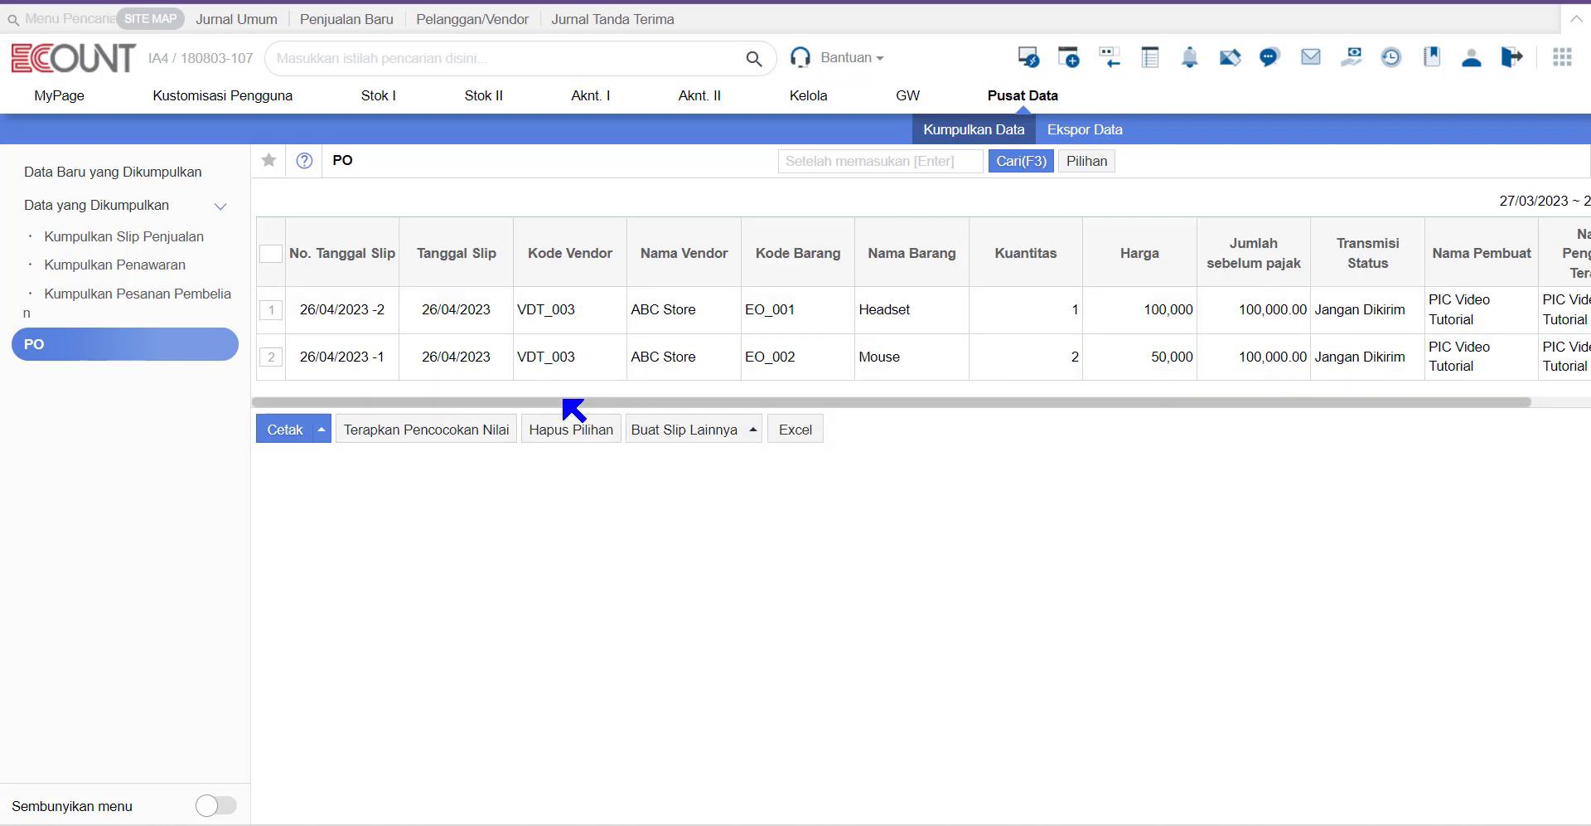
{"action": "left_click", "coordinate": [272, 253]}
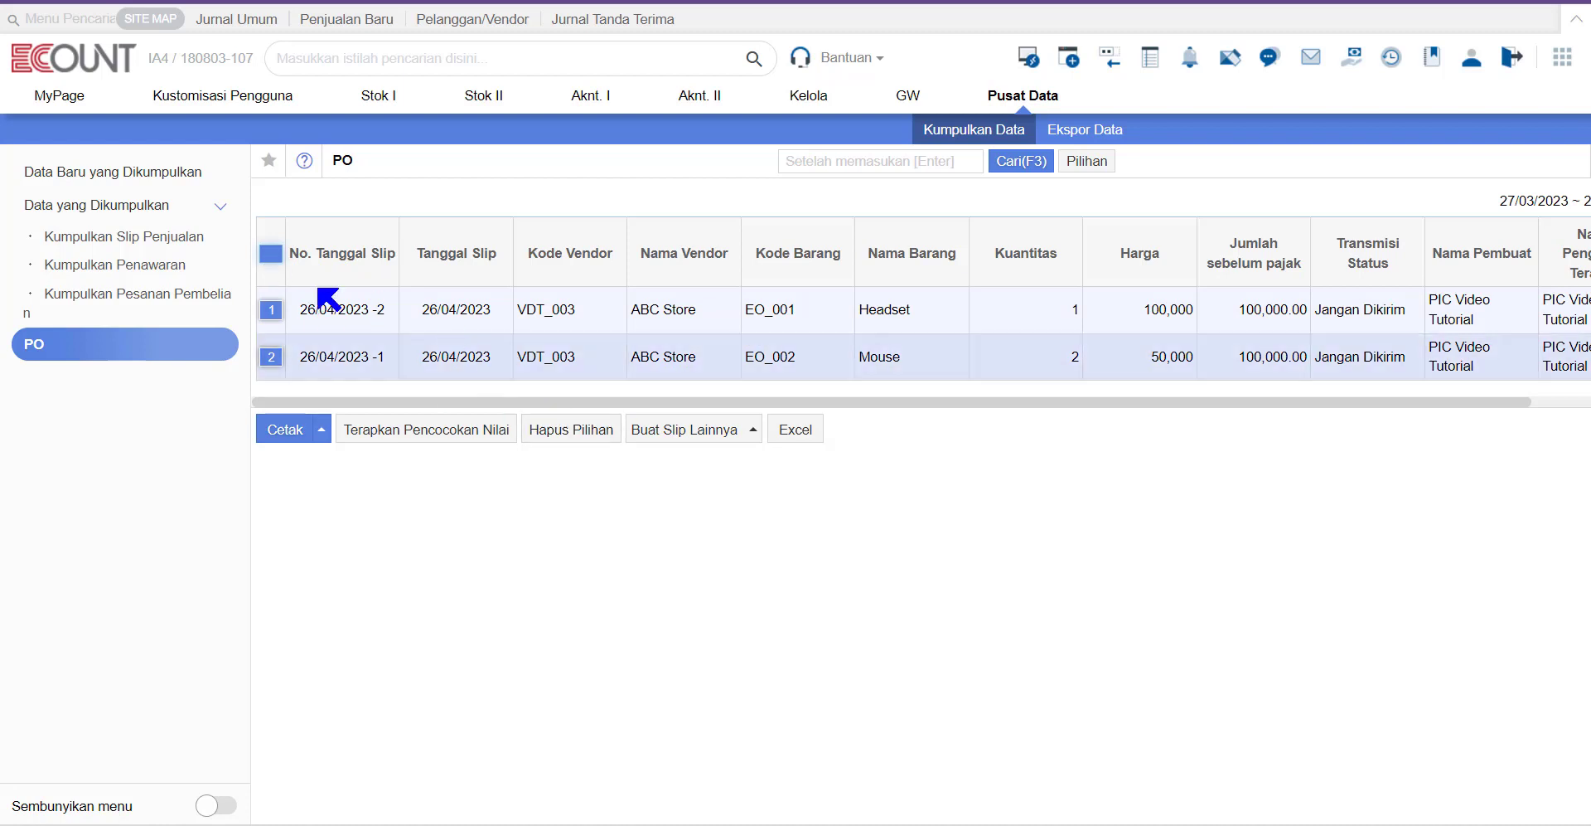
{"action": "left_click", "coordinate": [730, 433]}
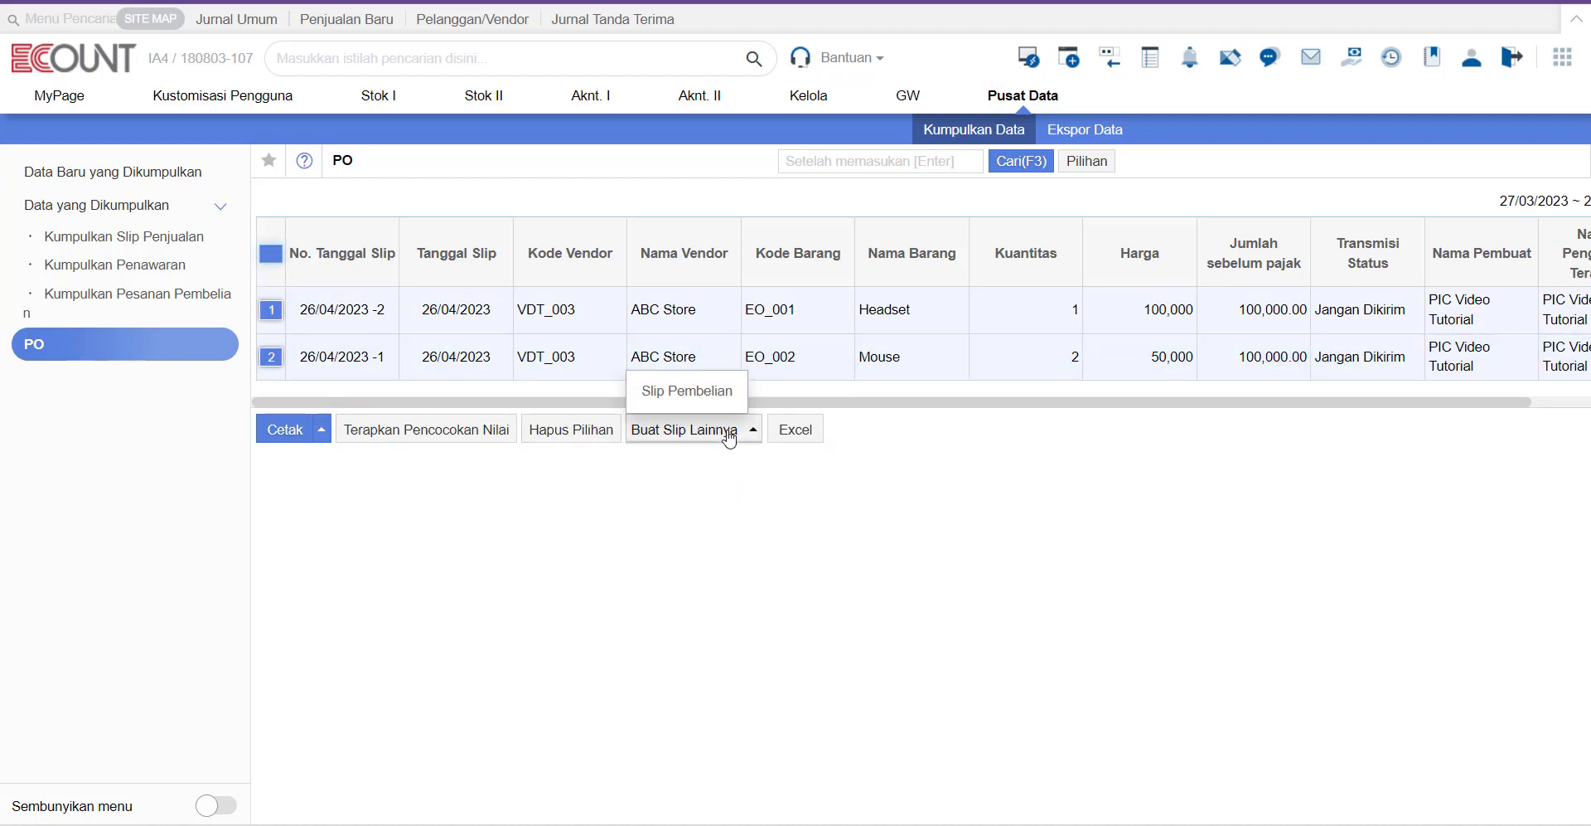
{"action": "mouse_move", "coordinate": [711, 384]}
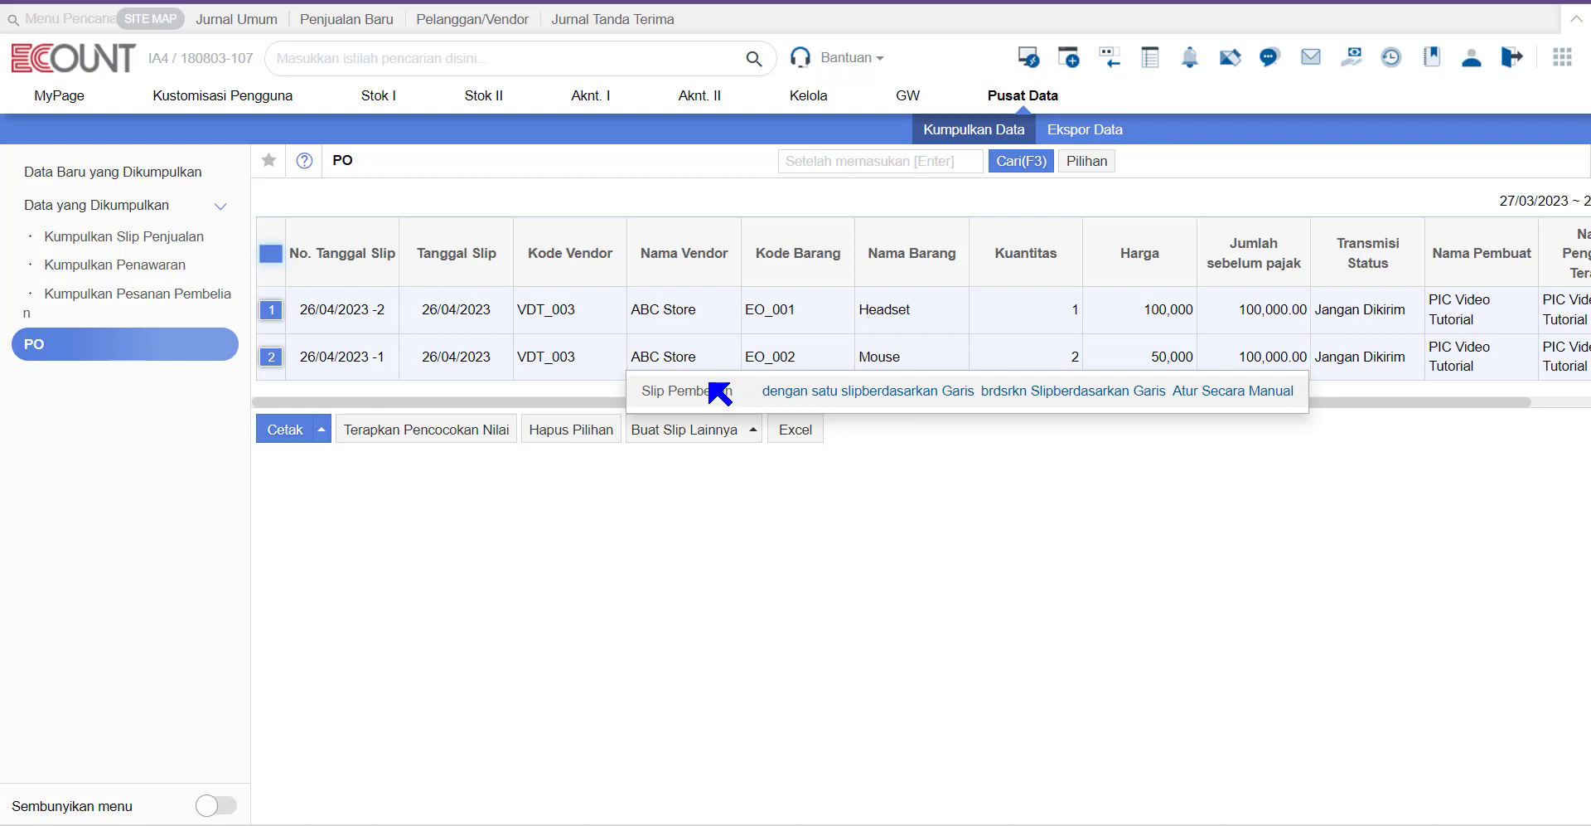
{"action": "left_click", "coordinate": [835, 391]}
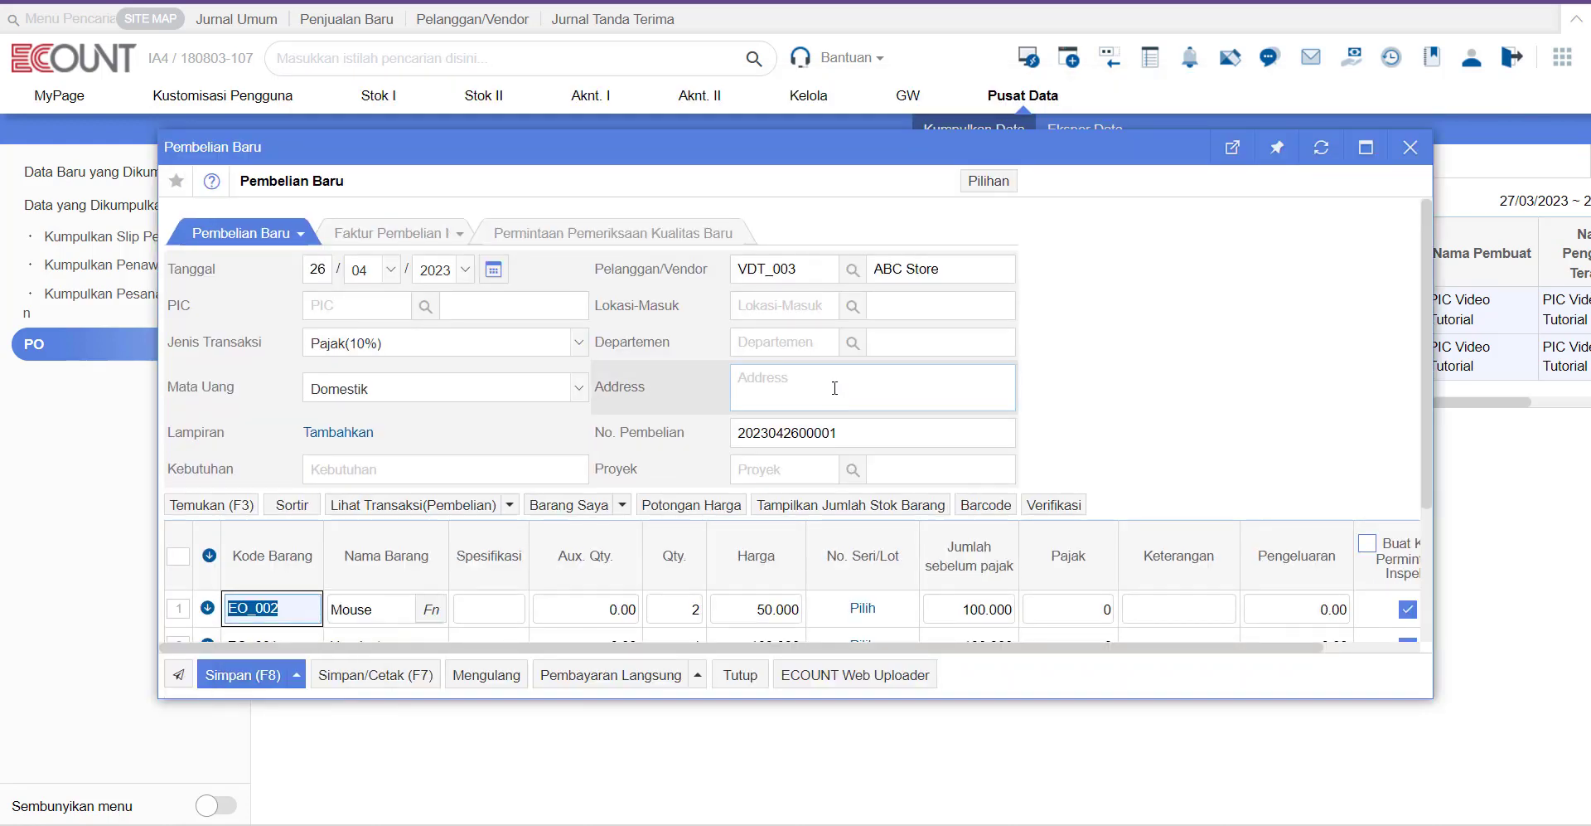
Step: Set the transaction type to PPn 11% (VAT) and save the purchase slip
{"action": "left_click", "coordinate": [477, 349]}
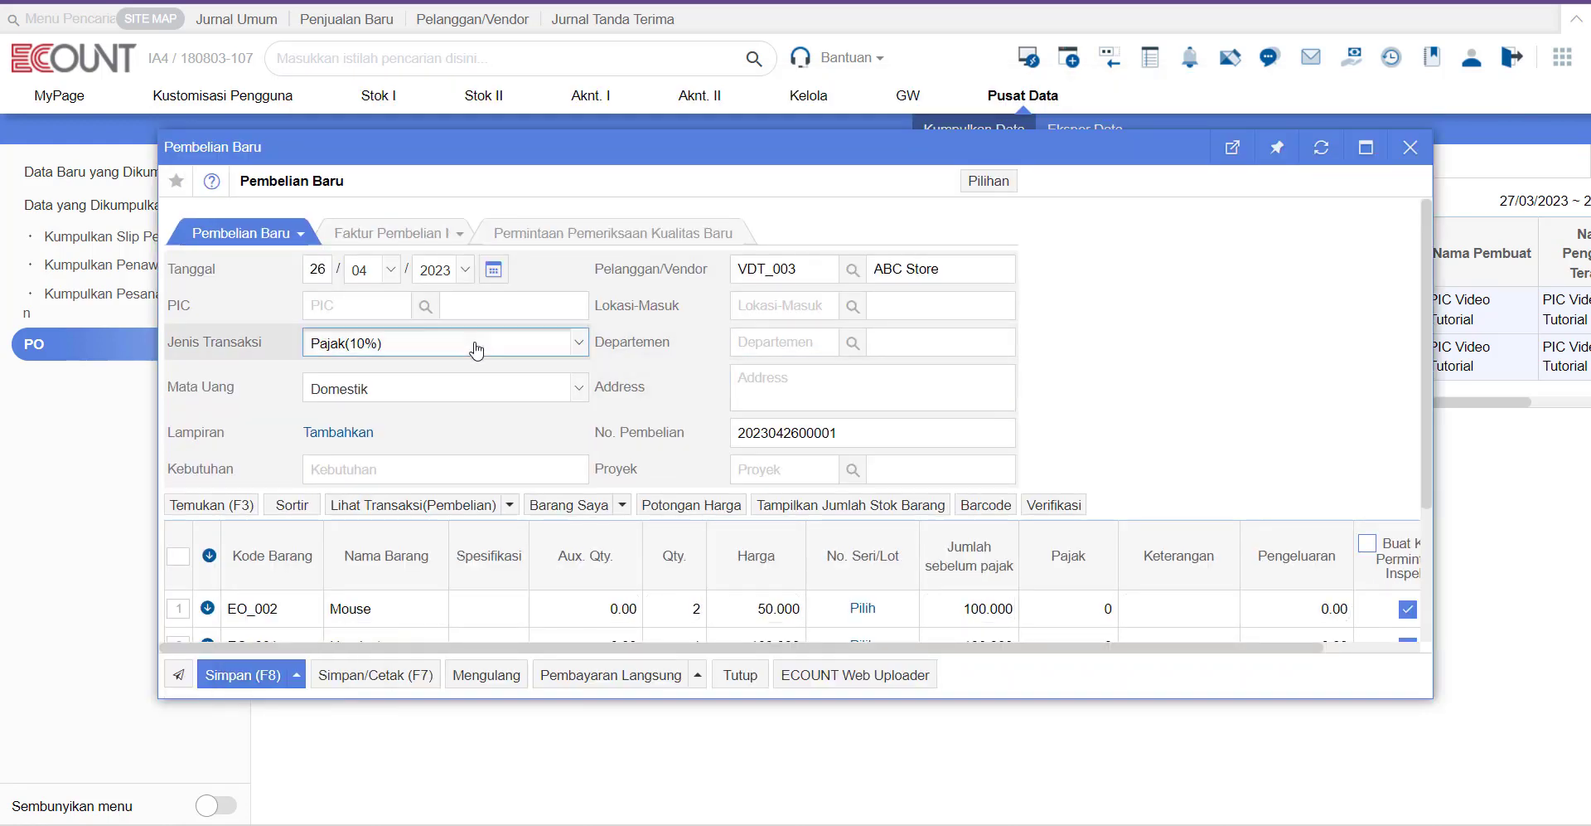
{"action": "left_click", "coordinate": [494, 464]}
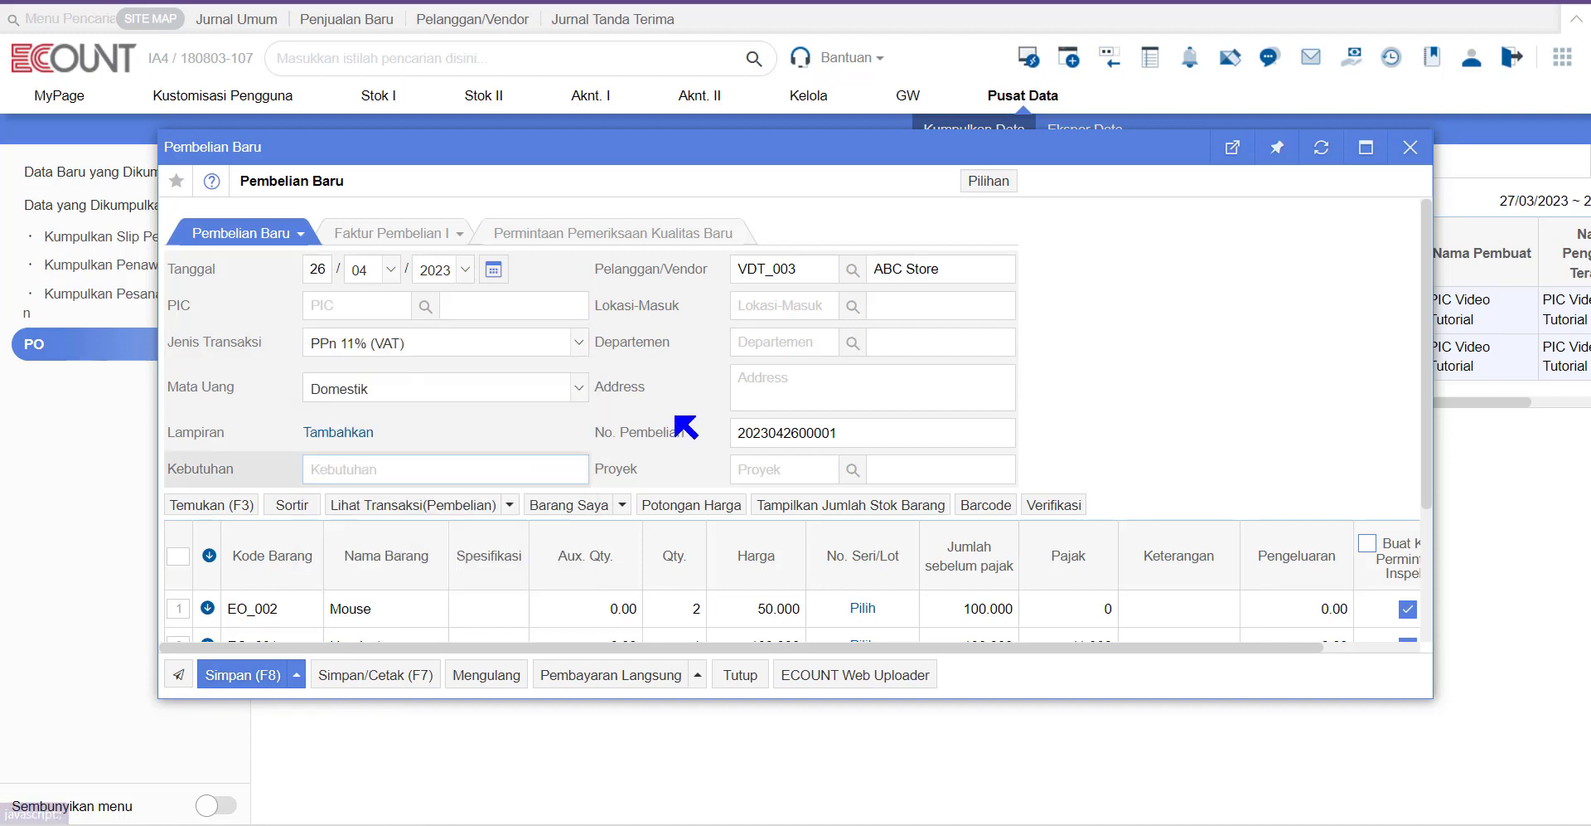
{"action": "left_click", "coordinate": [251, 682]}
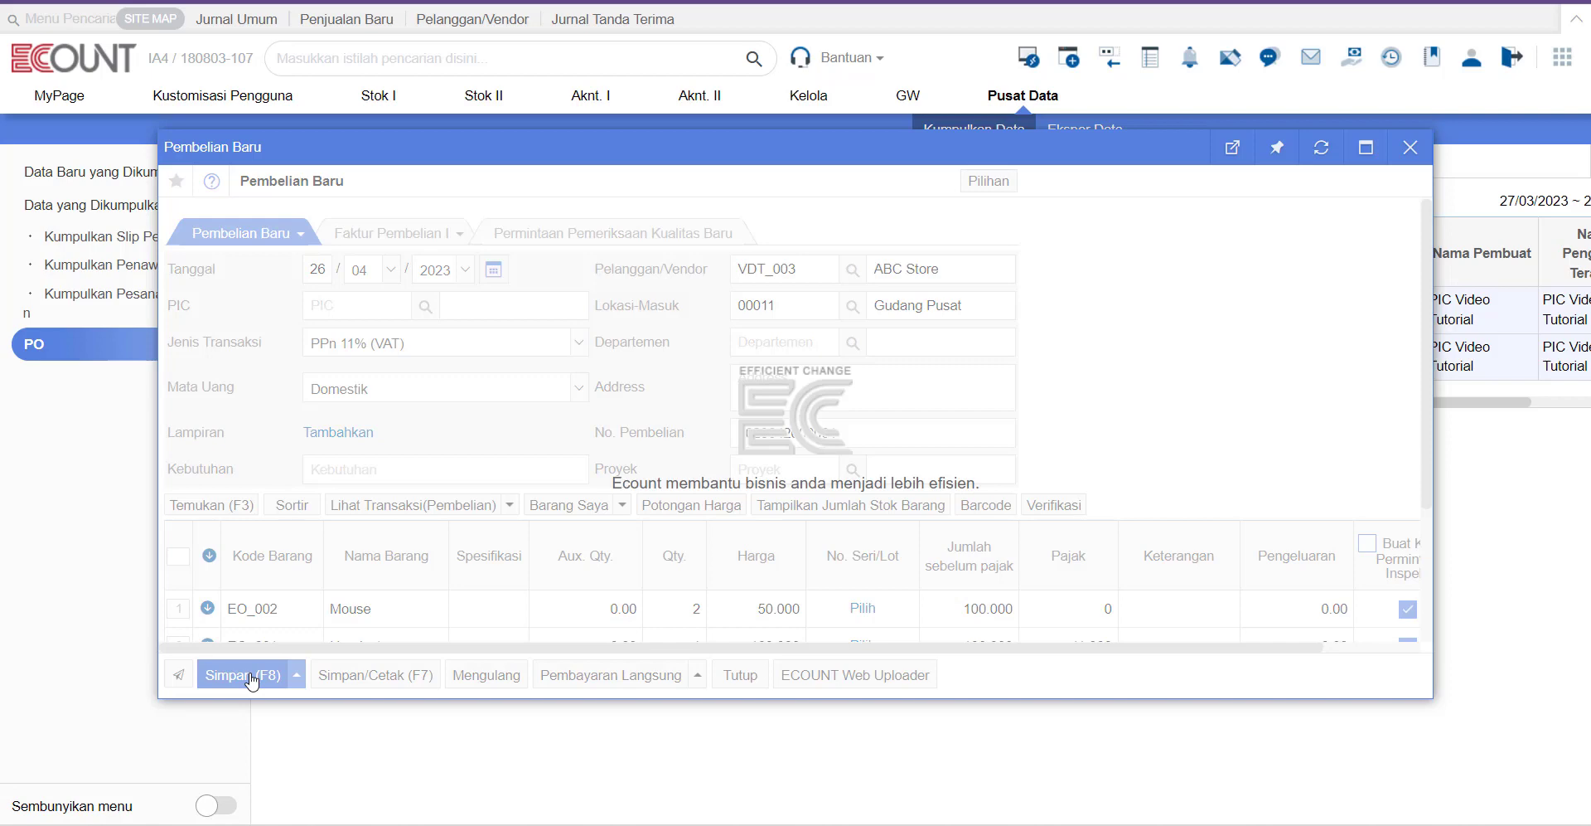
{"action": "left_click_drag", "start_coordinate": [487, 405], "coordinate": [663, 406]}
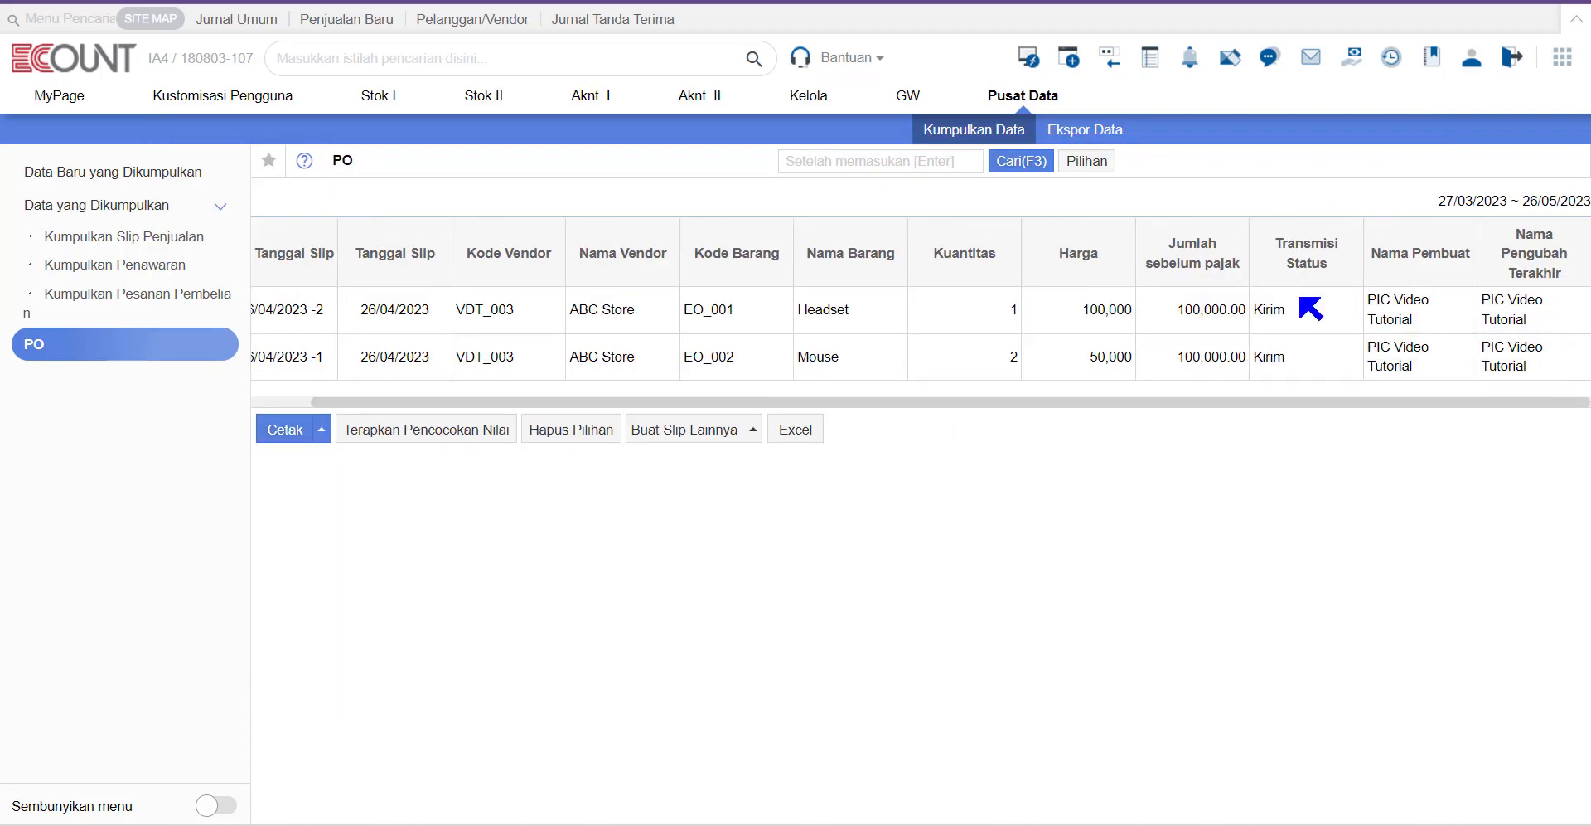